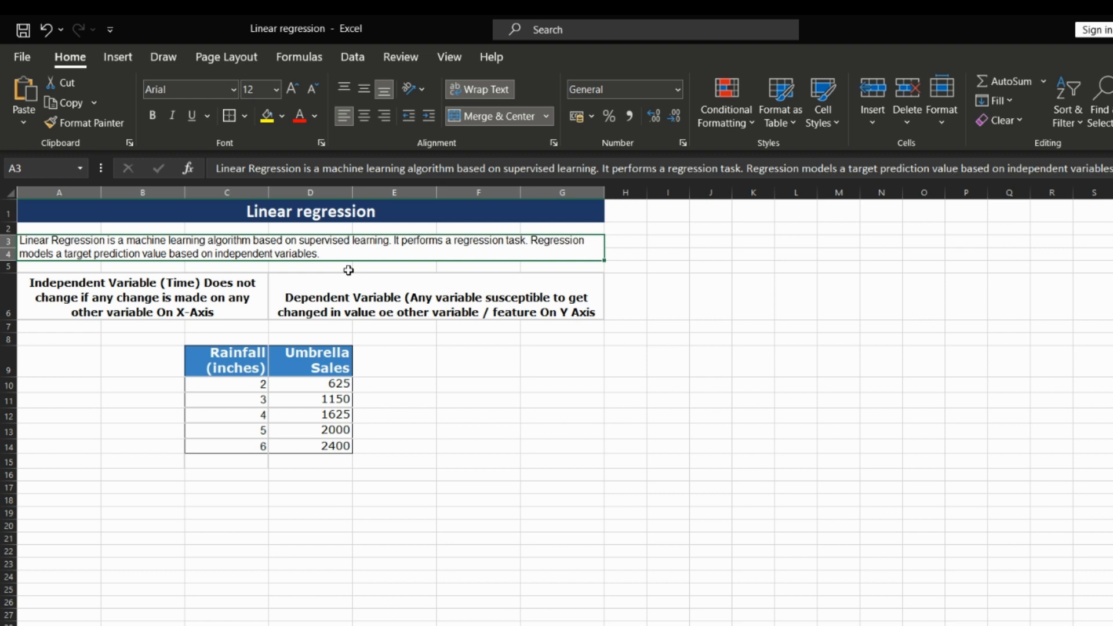
# Copy the speed formula from R8 down to R9 in the time and distance table
pyautogui.click(384, 298)
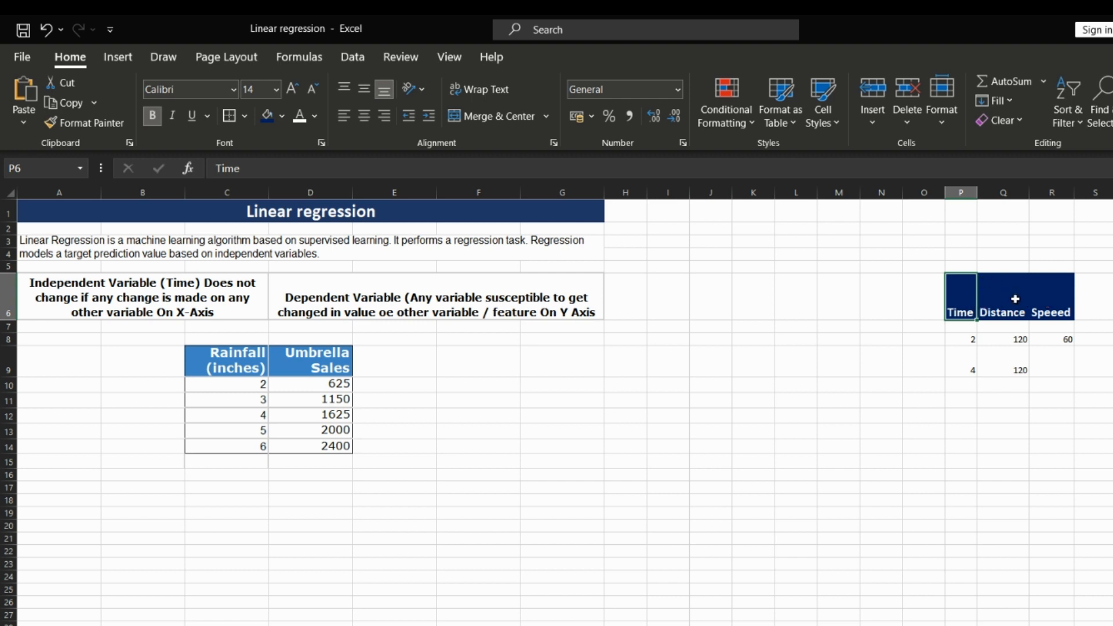
pyautogui.click(1010, 338)
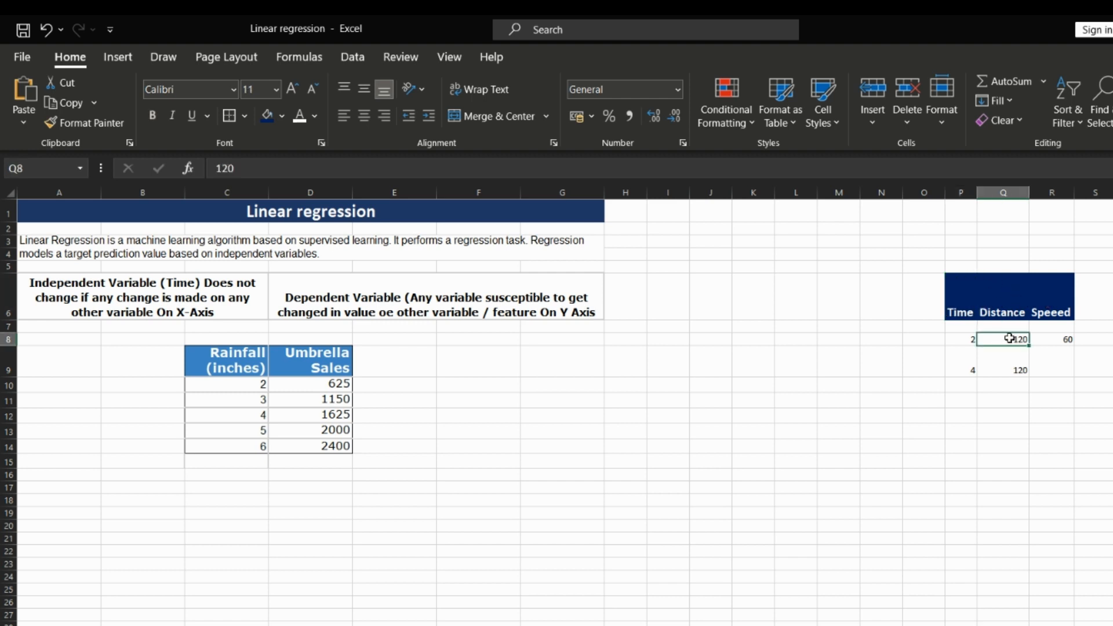
pyautogui.click(959, 340)
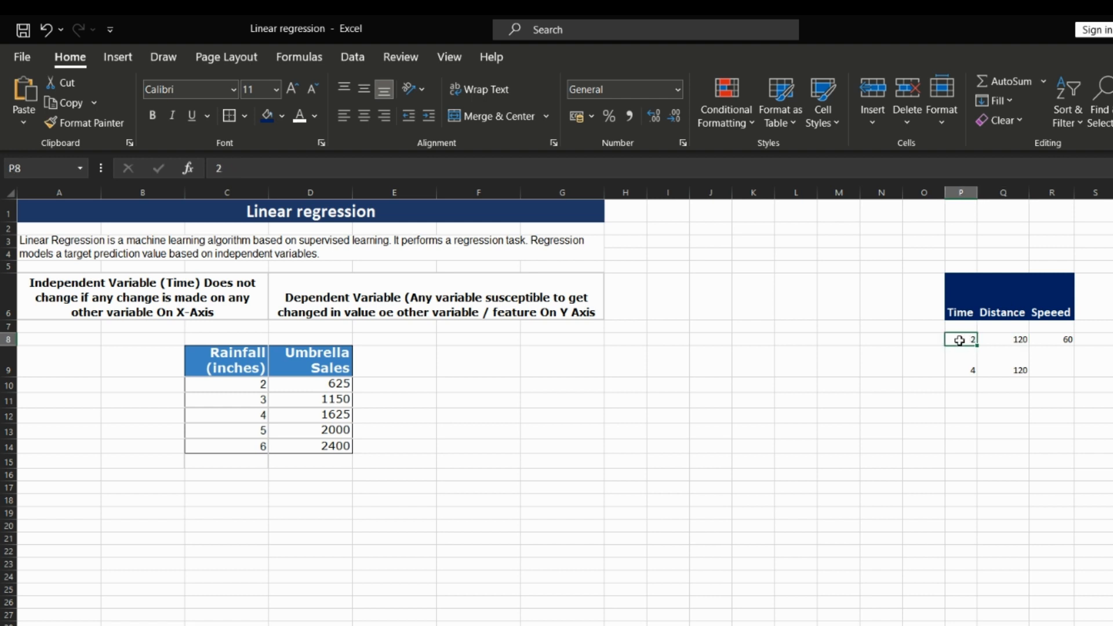
pyautogui.click(1048, 340)
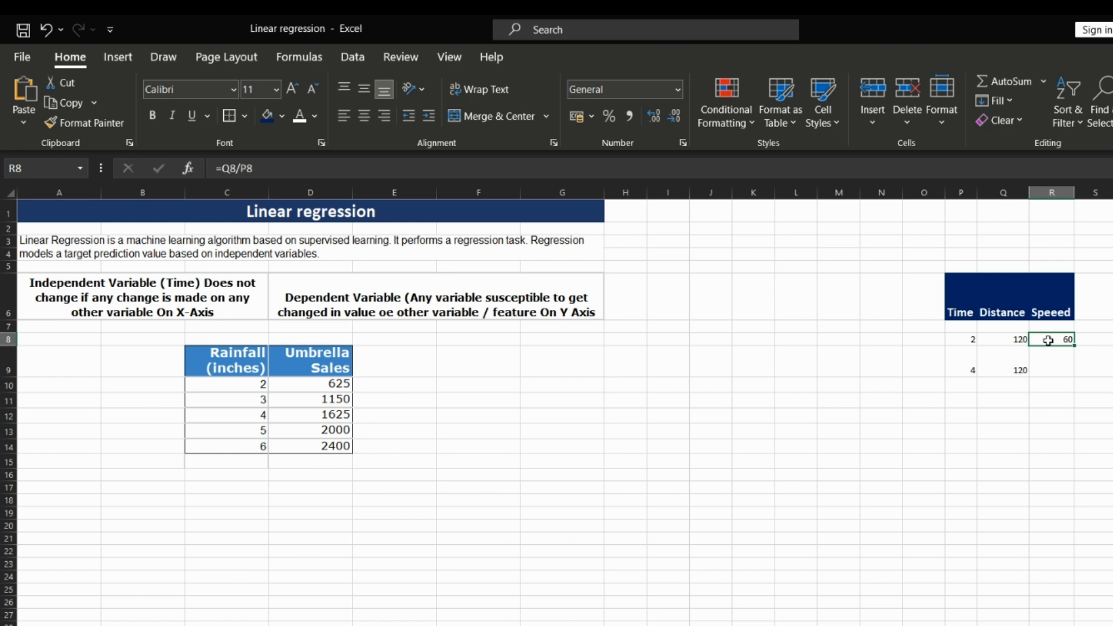
pyautogui.click(962, 373)
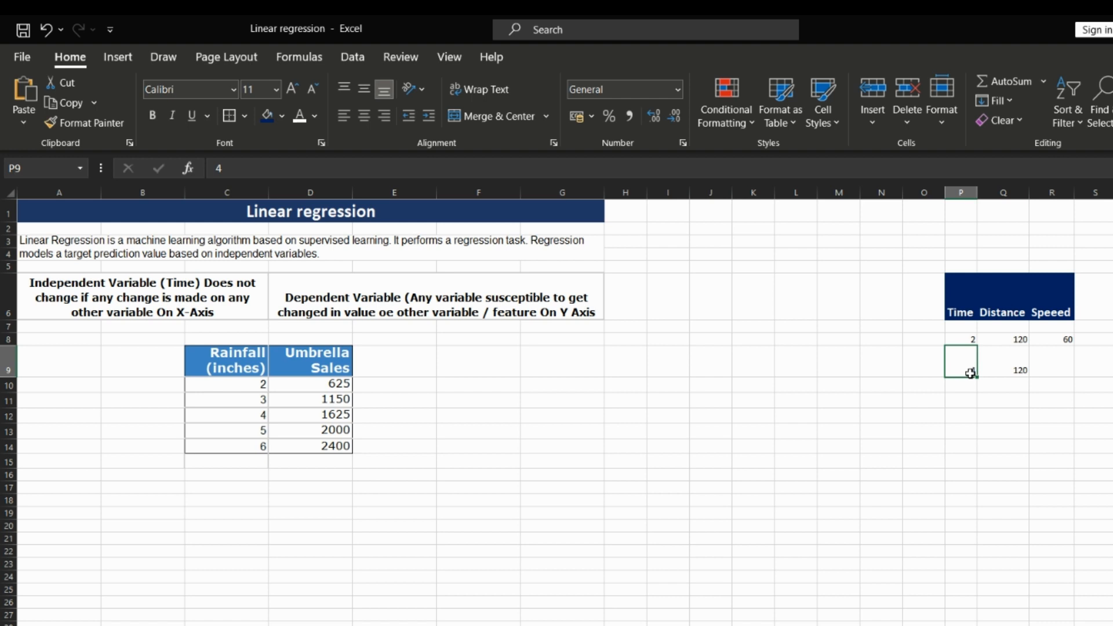
pyautogui.click(1001, 374)
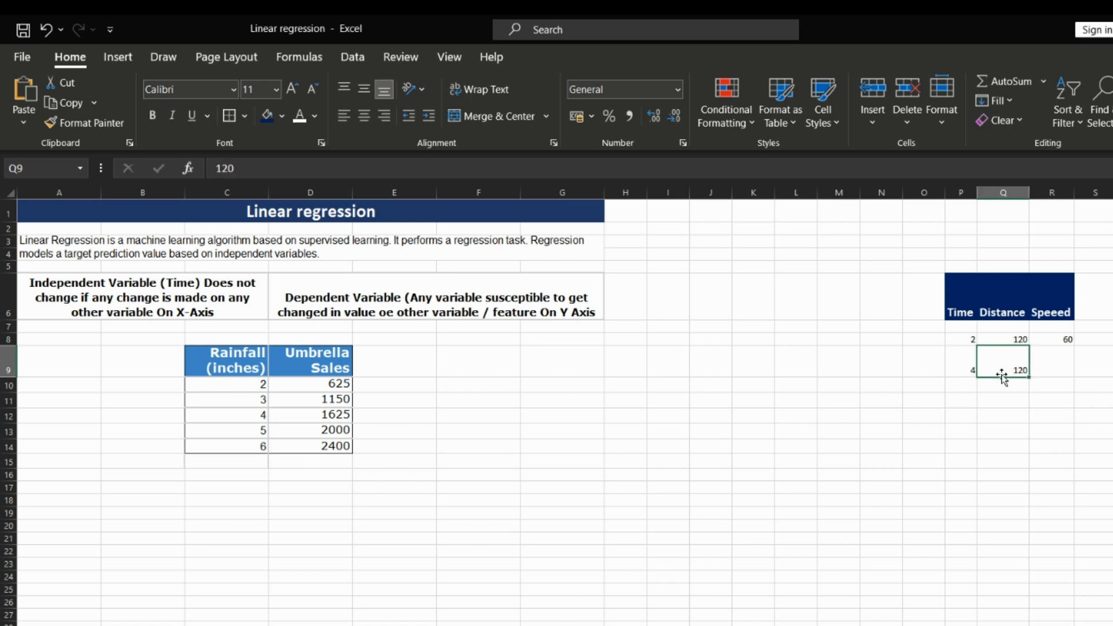
pyautogui.click(1061, 340)
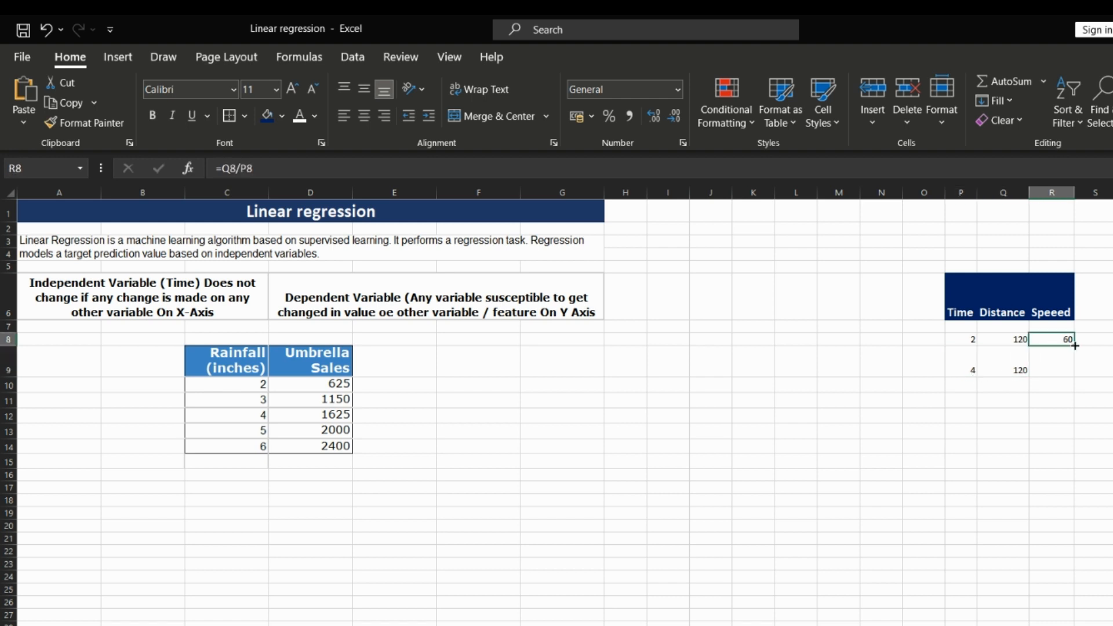
pyautogui.moveTo(1074, 346); pyautogui.dragTo(1074, 375)
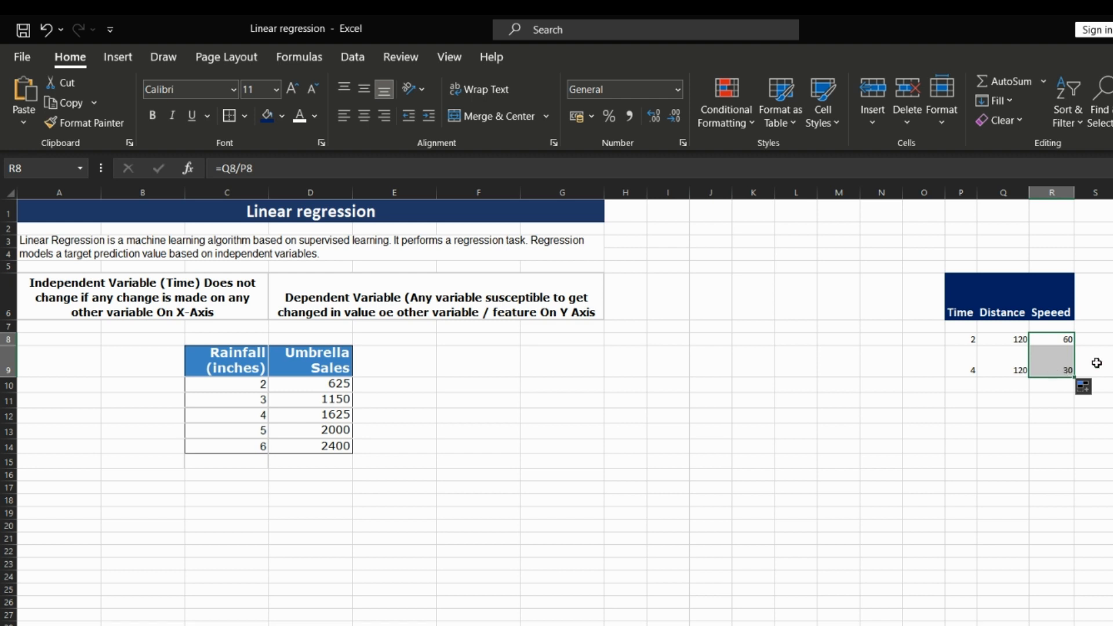
pyautogui.click(1099, 364)
pyautogui.click(1058, 366)
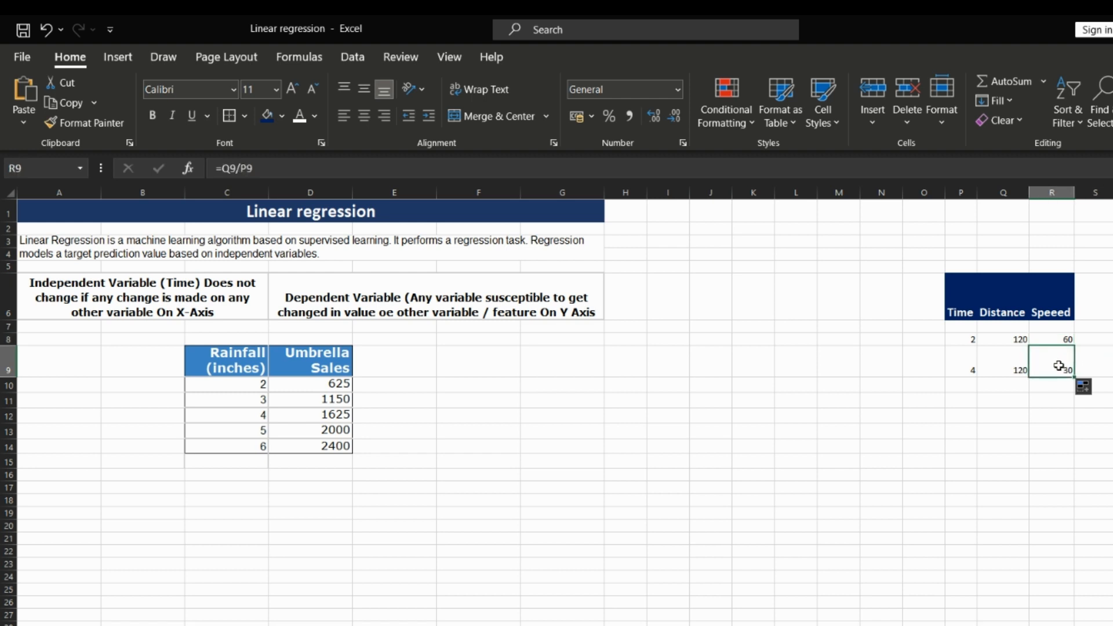
# Review the time and distance values in row 9 and the Rainfall (inches) and Umbrella Sales data in C9:D14
pyautogui.click(967, 364)
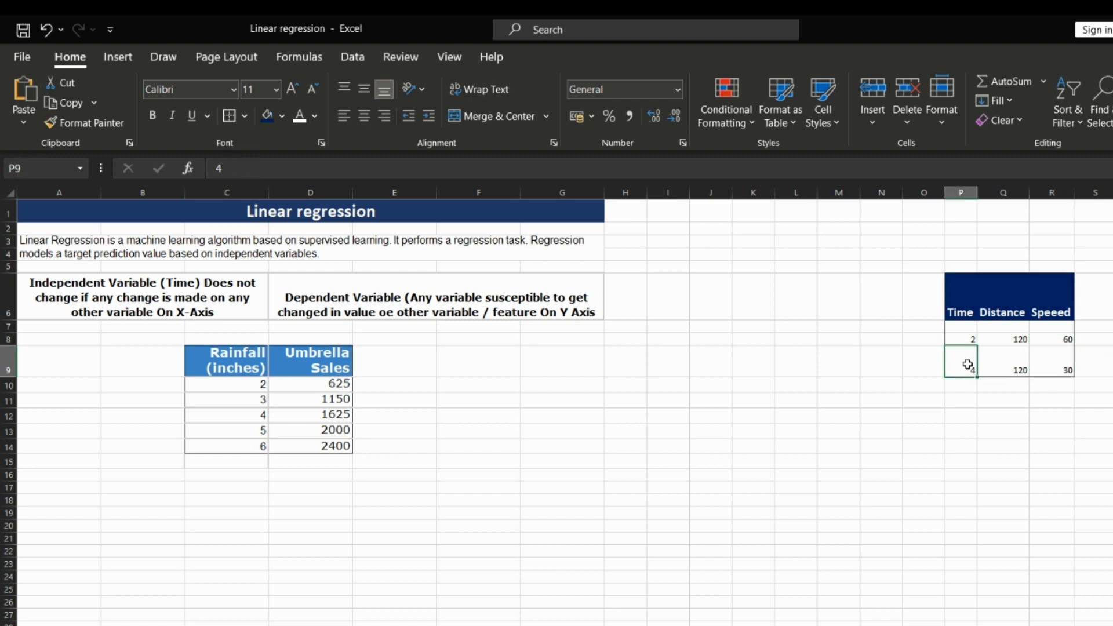
pyautogui.click(996, 366)
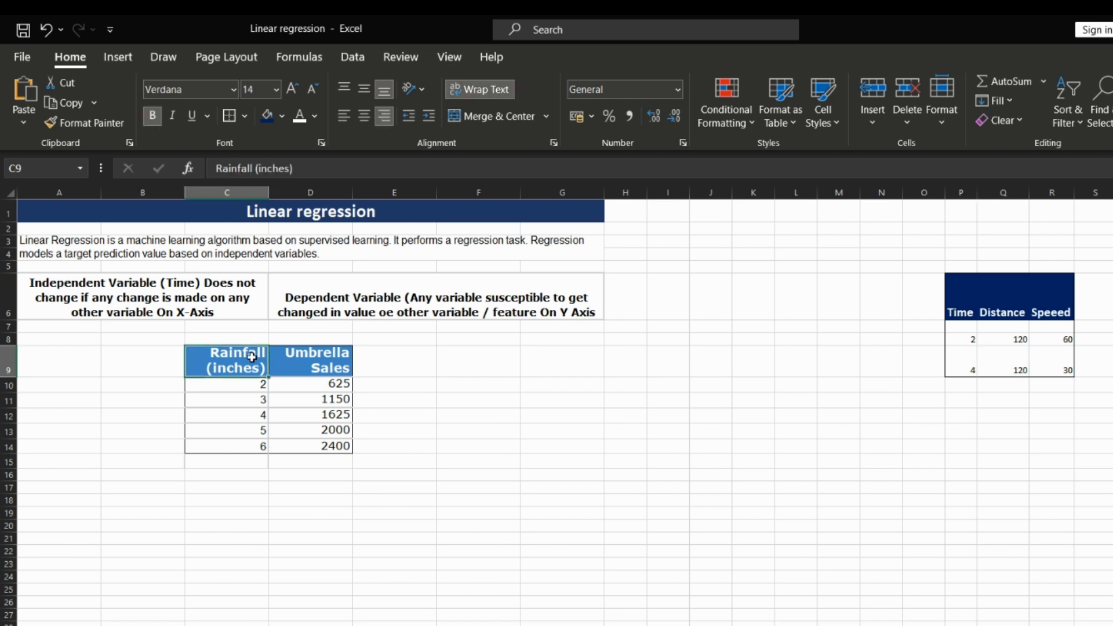
pyautogui.click(311, 356)
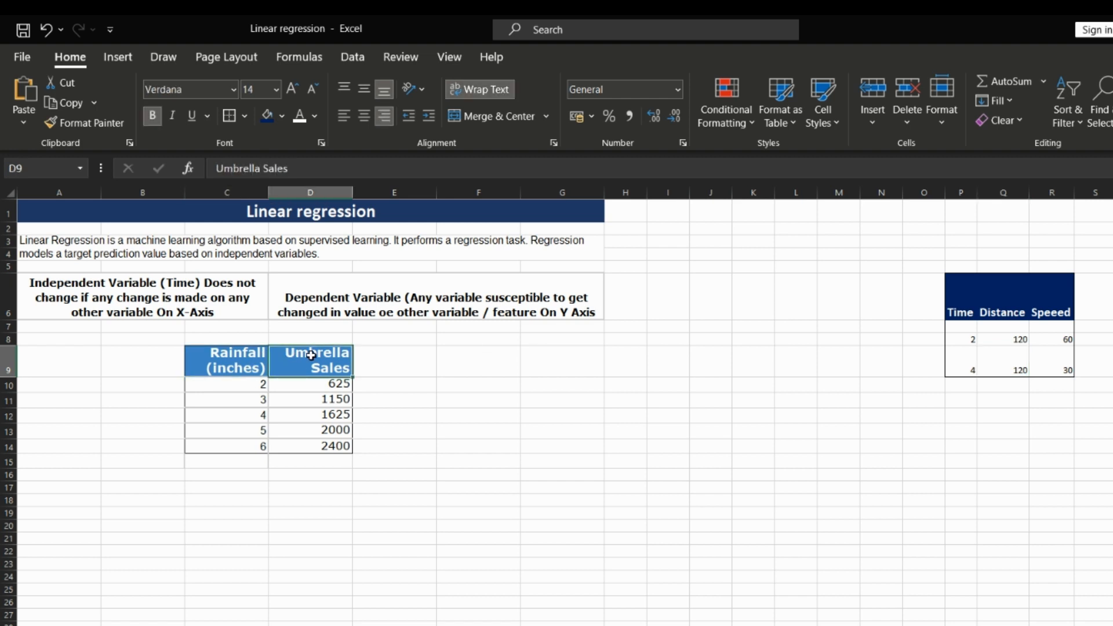
pyautogui.click(240, 375)
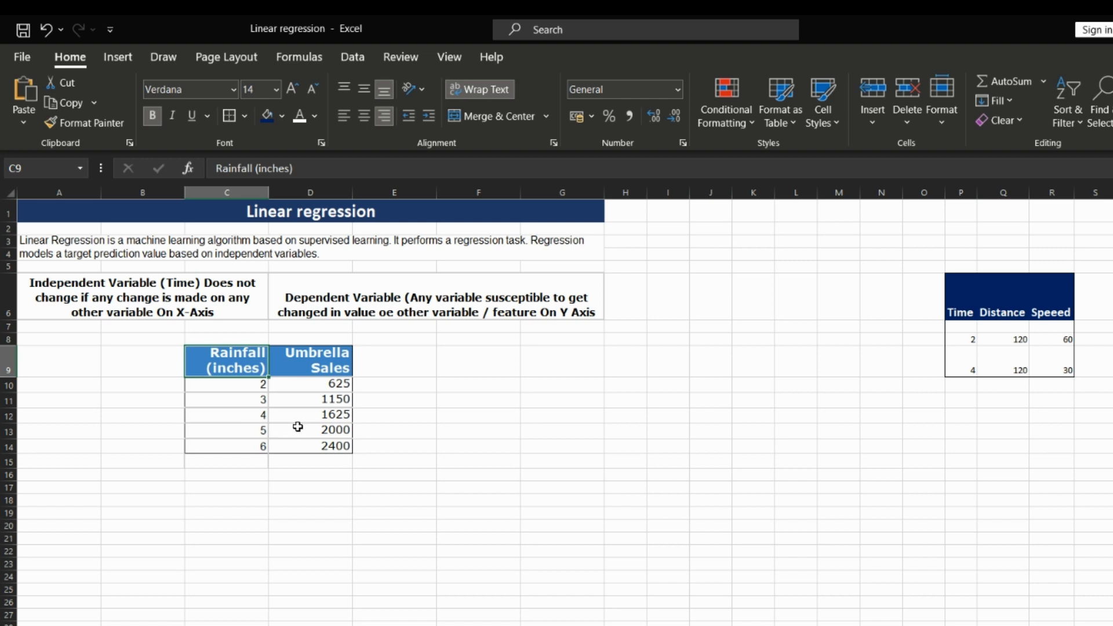
pyautogui.click(313, 389)
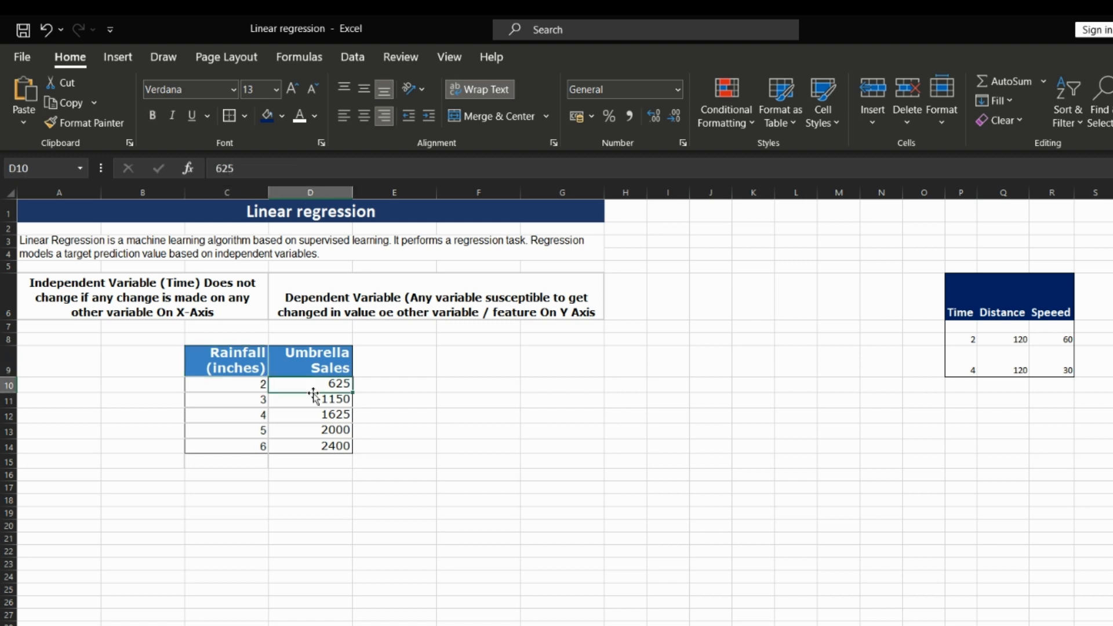
pyautogui.click(313, 396)
pyautogui.click(311, 415)
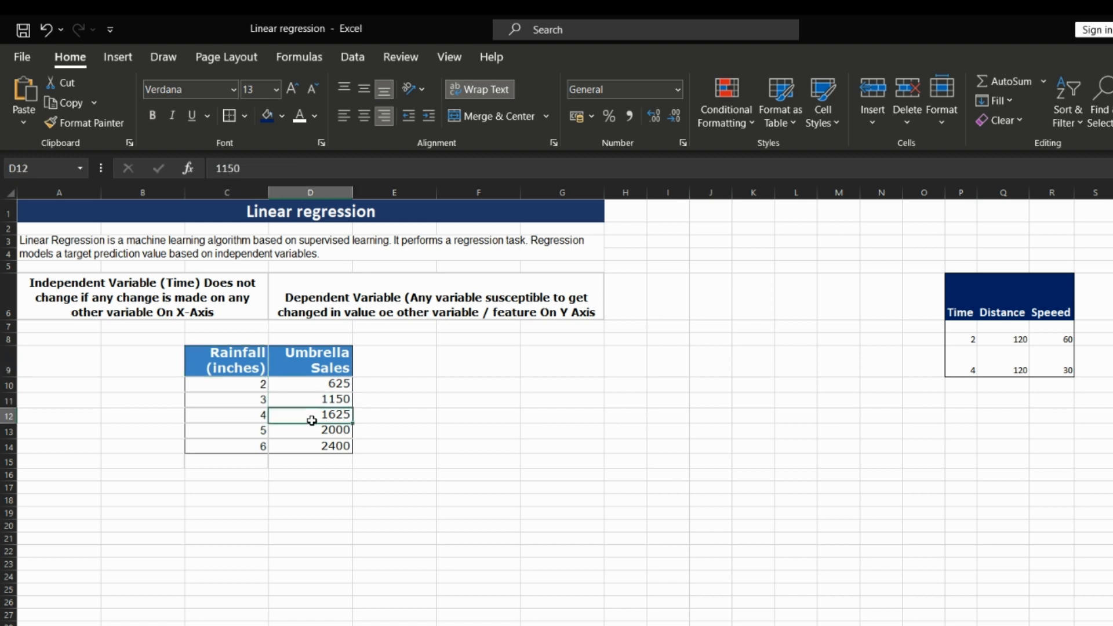
pyautogui.click(309, 432)
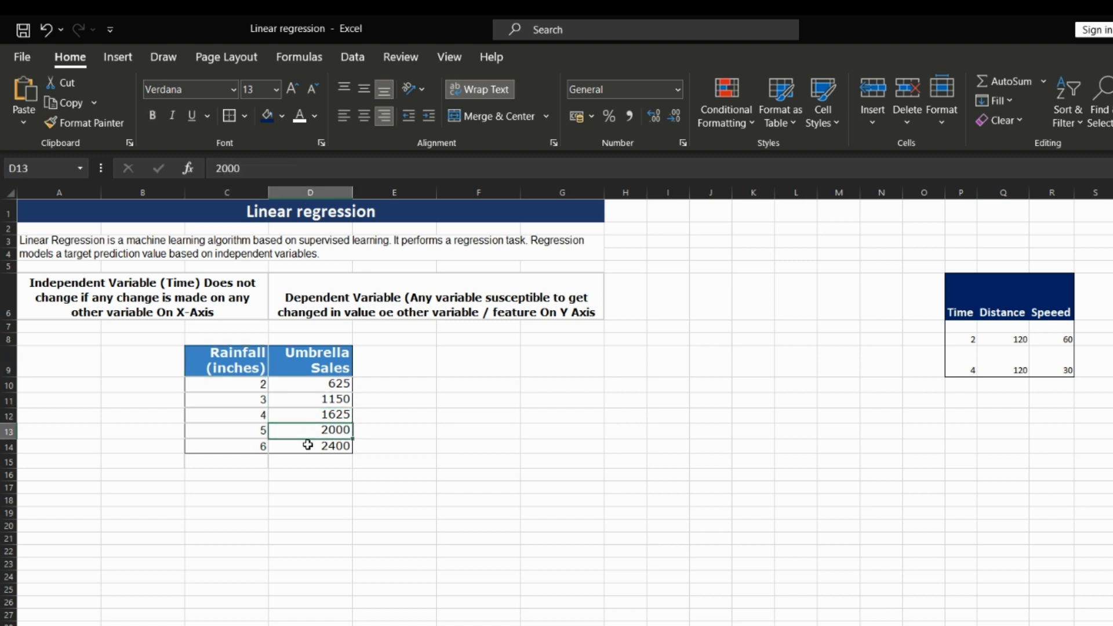
pyautogui.click(308, 447)
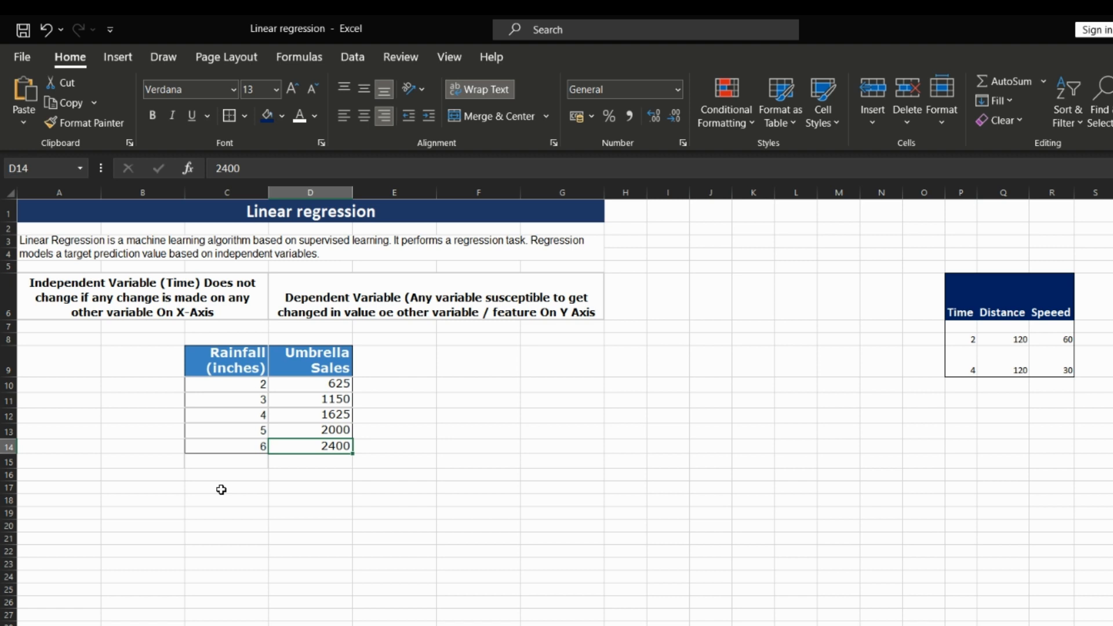
# Insert a scatter chart from the Rainfall (inches) and Umbrella Sales data in C9:D14
pyautogui.click(323, 350)
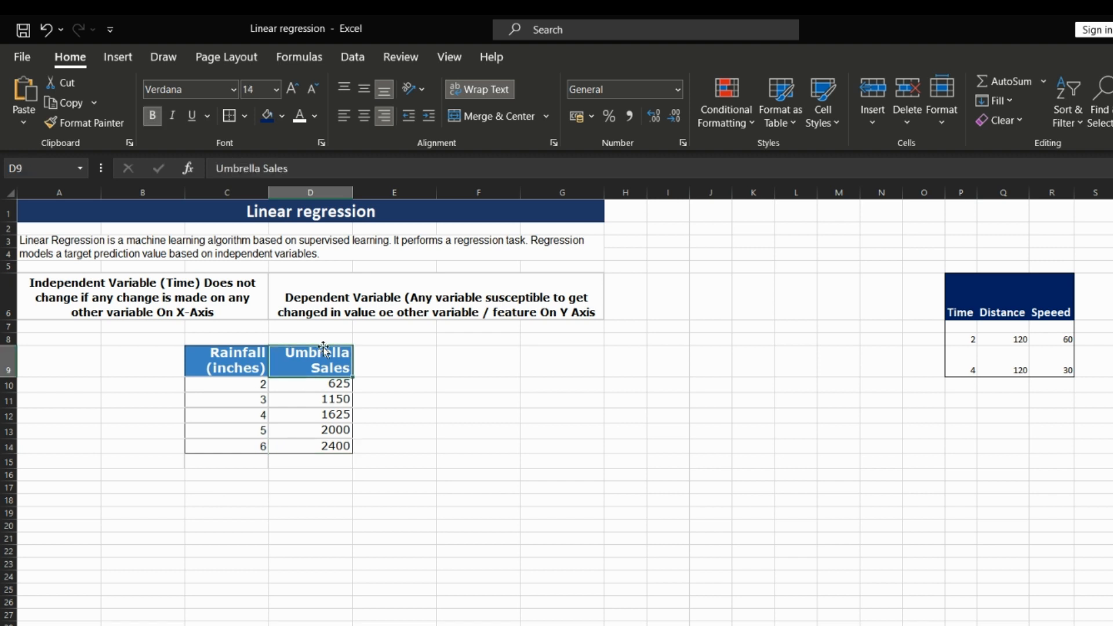
pyautogui.moveTo(323, 350); pyautogui.dragTo(244, 446)
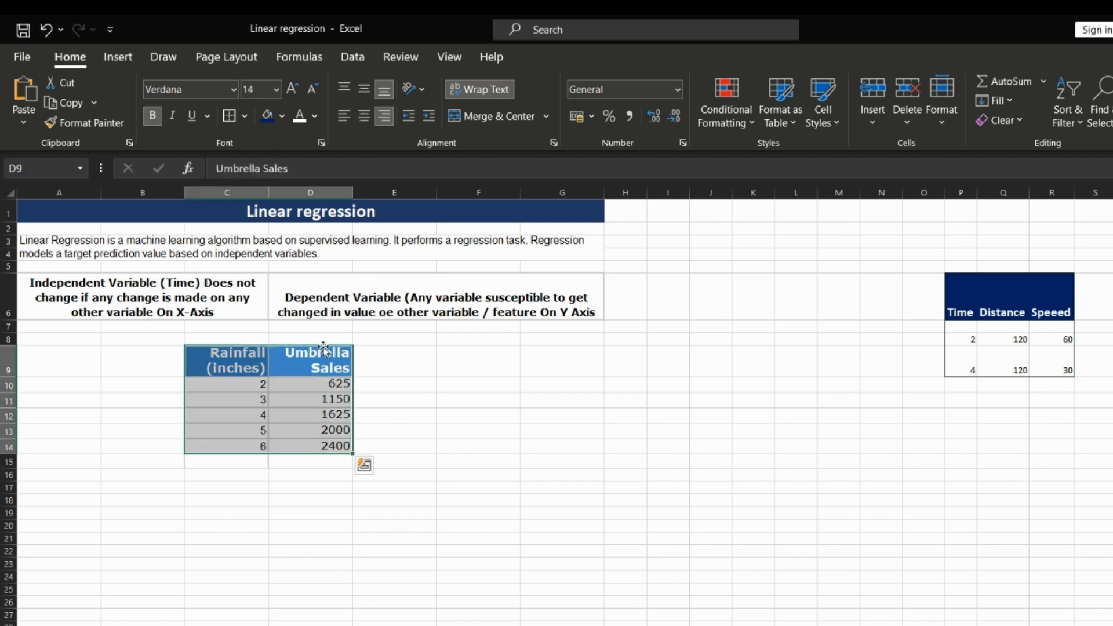
pyautogui.click(114, 61)
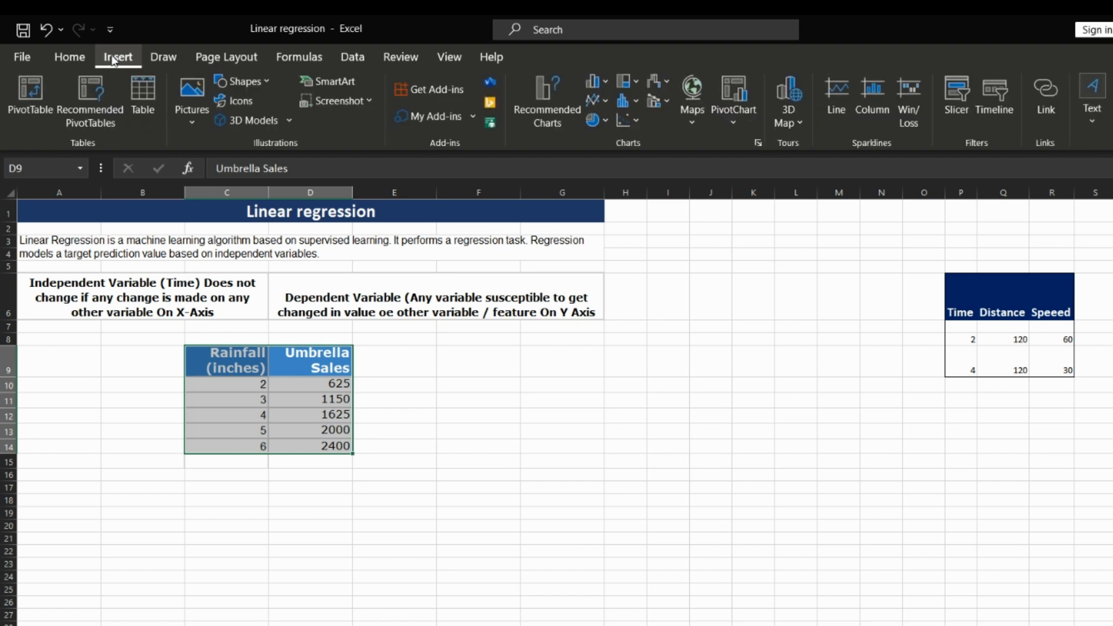
pyautogui.click(624, 120)
pyautogui.click(638, 179)
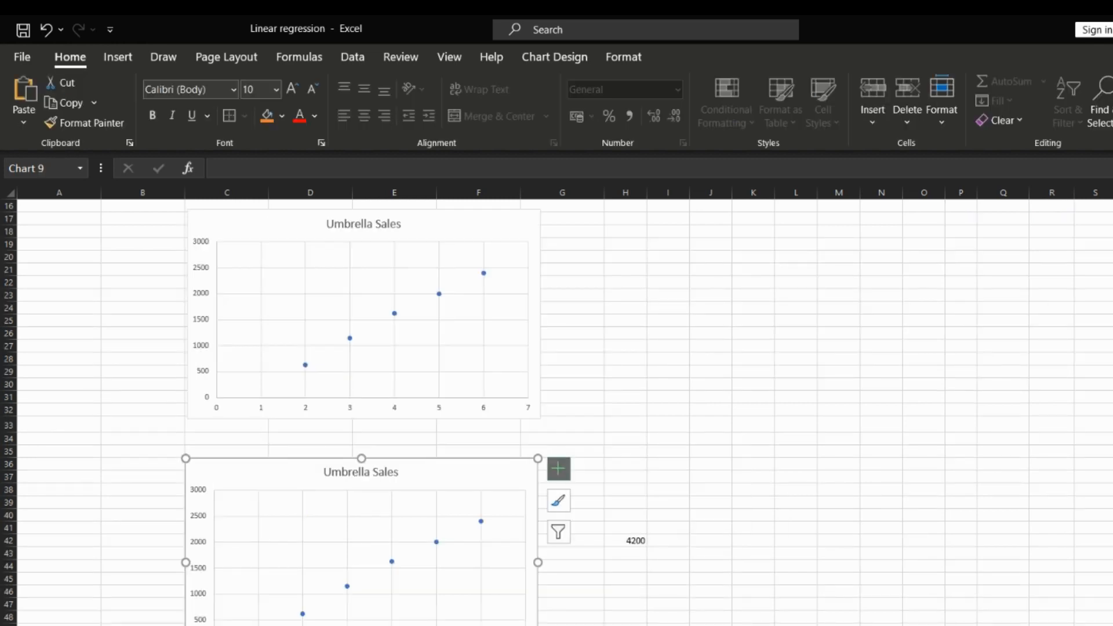
# Add a trendline to the second Umbrella Sales scatter chart and paste a copy of that chart below it
pyautogui.click(558, 469)
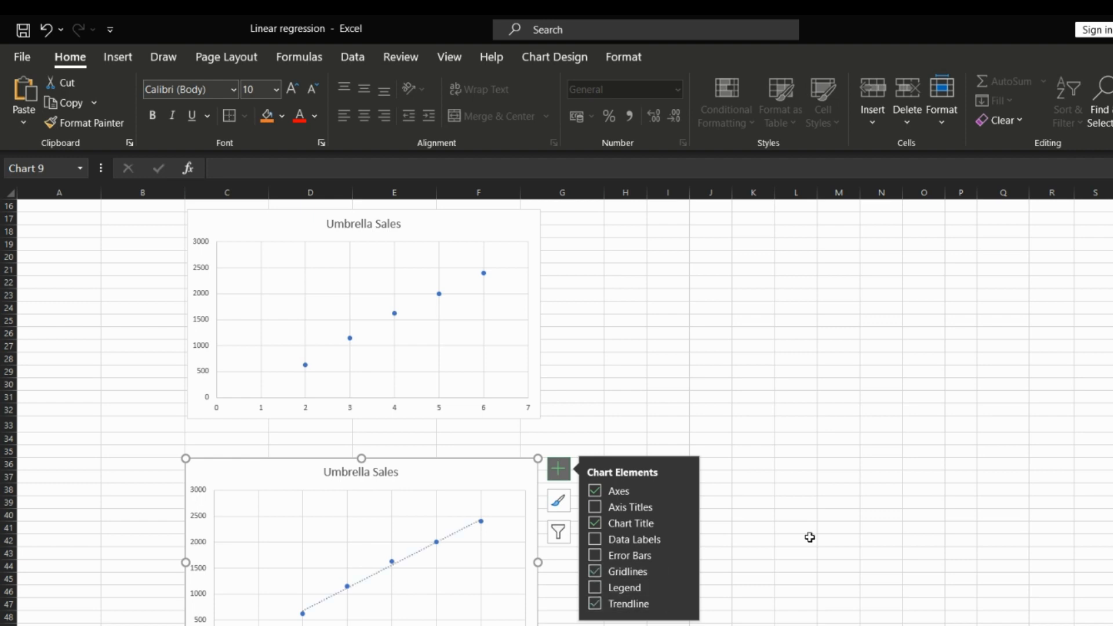
pyautogui.scroll(-2, 811, 533)
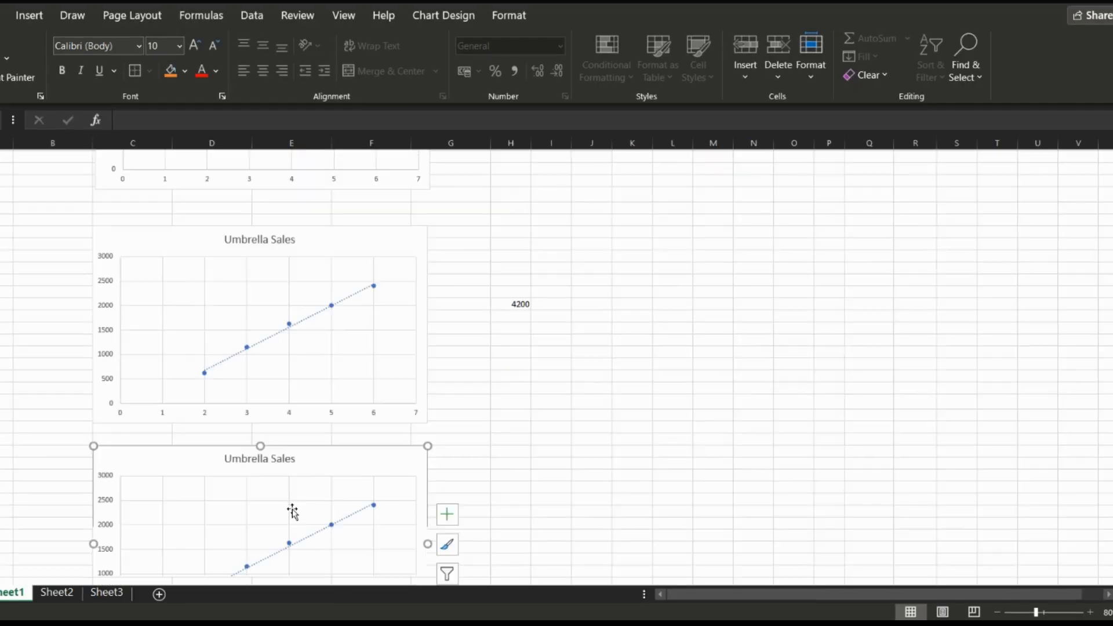
pyautogui.scroll(-1, 292, 513)
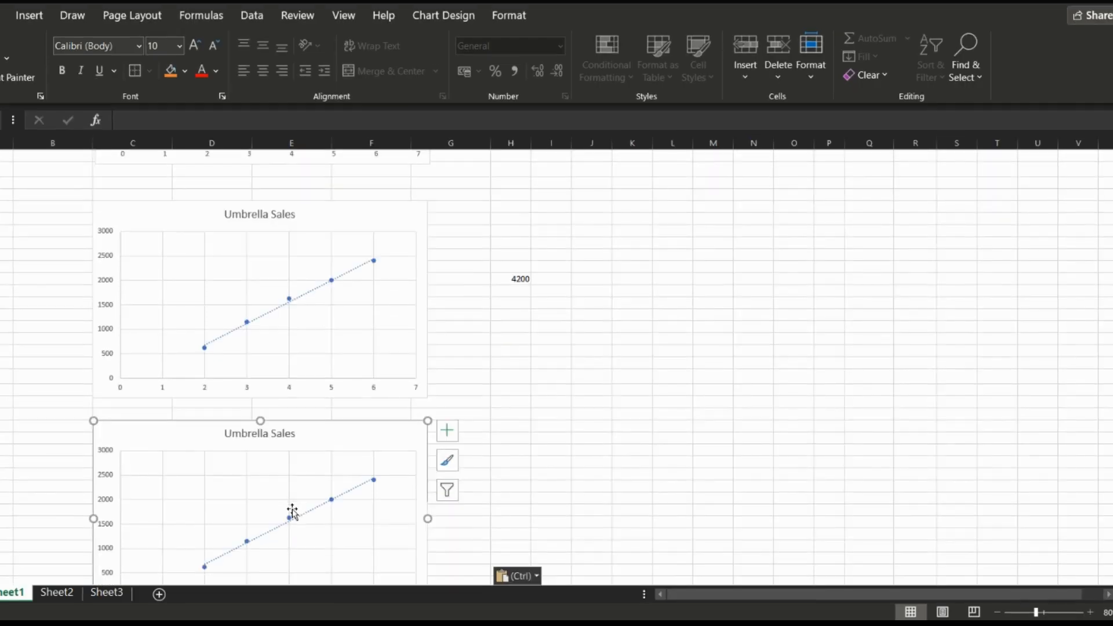
pyautogui.scroll(-1, 368, 457)
pyautogui.hotkey('ctrl', 'v')
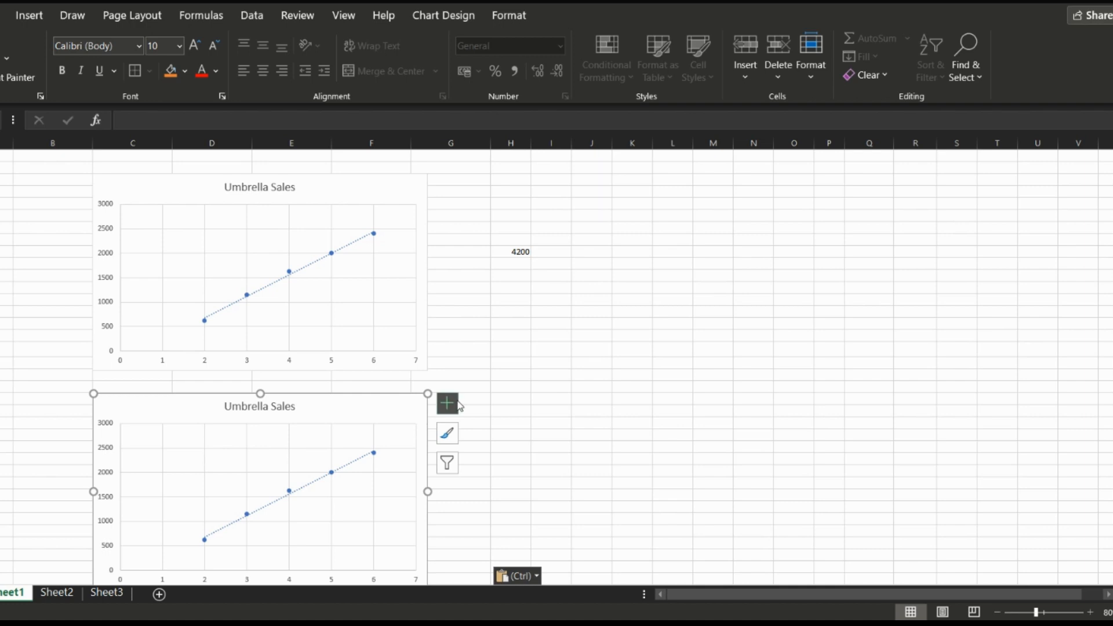
# Display the linear trendline's equation on the newly pasted Umbrella Sales chart and select the equation label
pyautogui.click(457, 402)
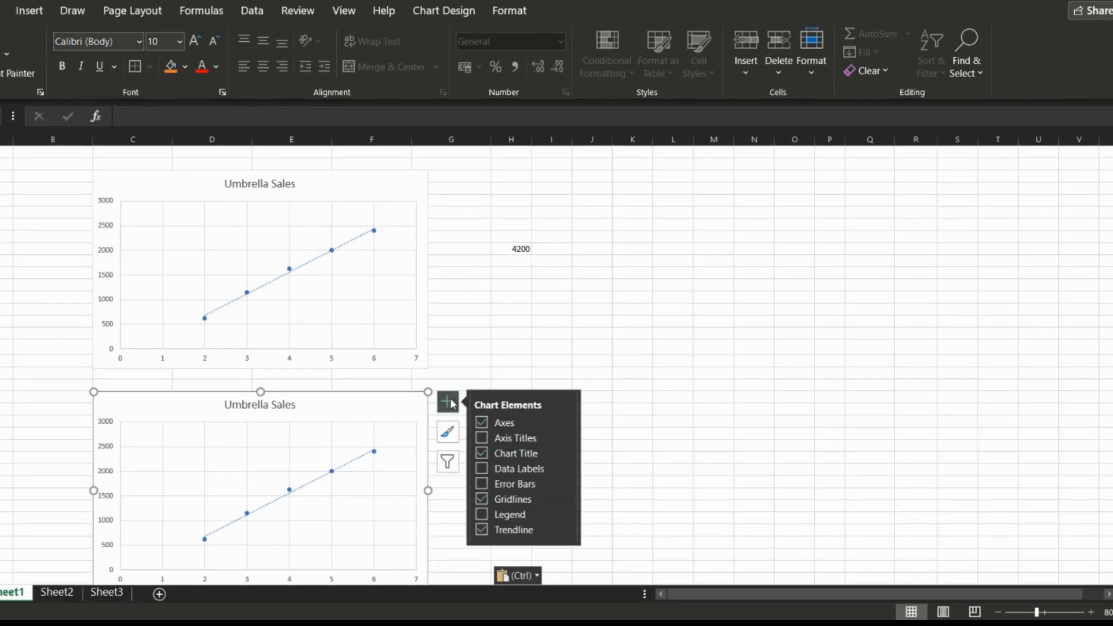
pyautogui.click(566, 528)
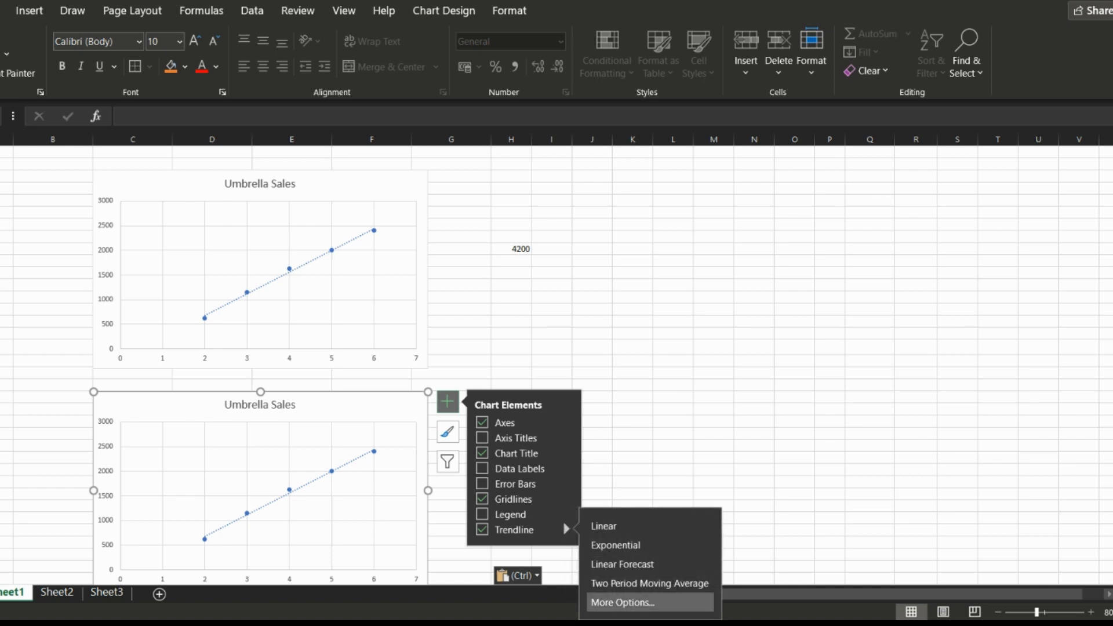
pyautogui.click(641, 604)
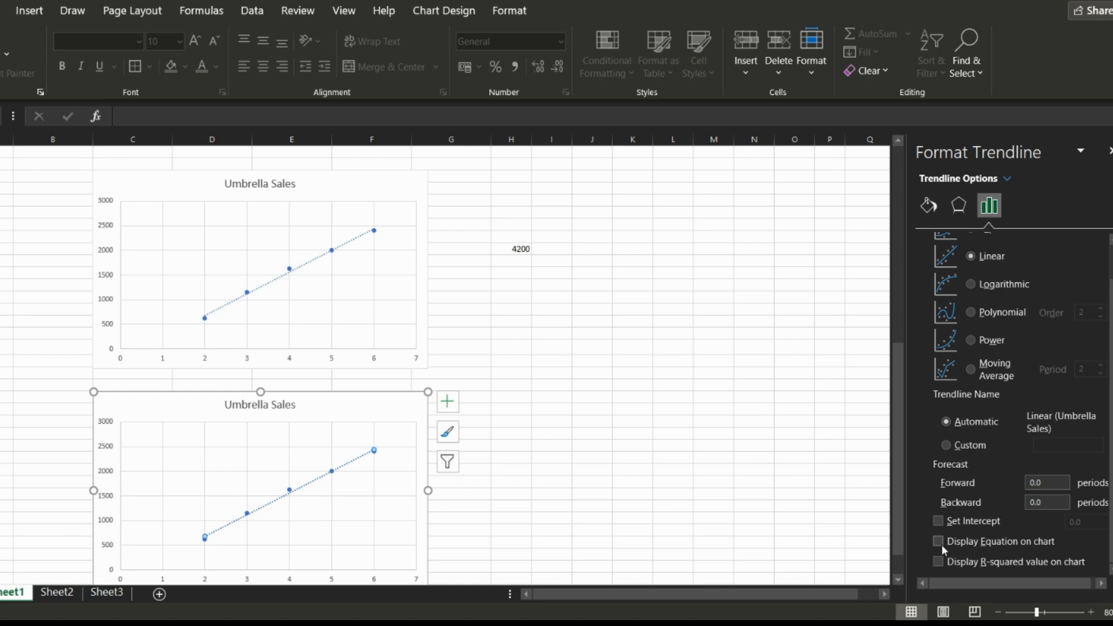
pyautogui.click(938, 542)
pyautogui.click(346, 451)
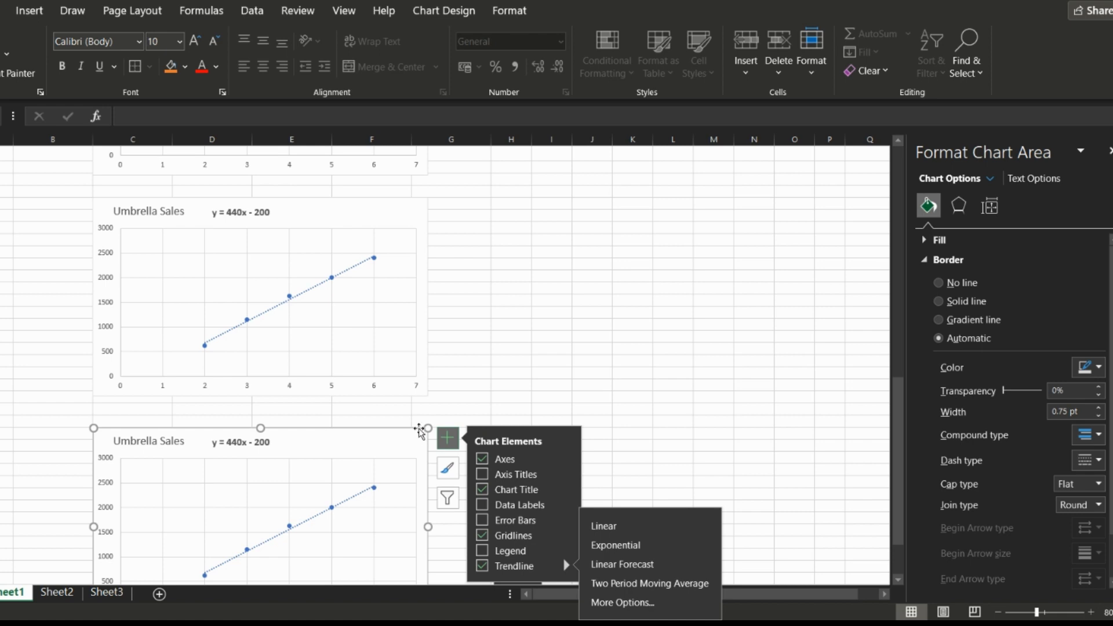
# Display the trendline's R-squared value on the lowest Umbrella Sales chart and select its label
pyautogui.click(447, 439)
pyautogui.click(446, 440)
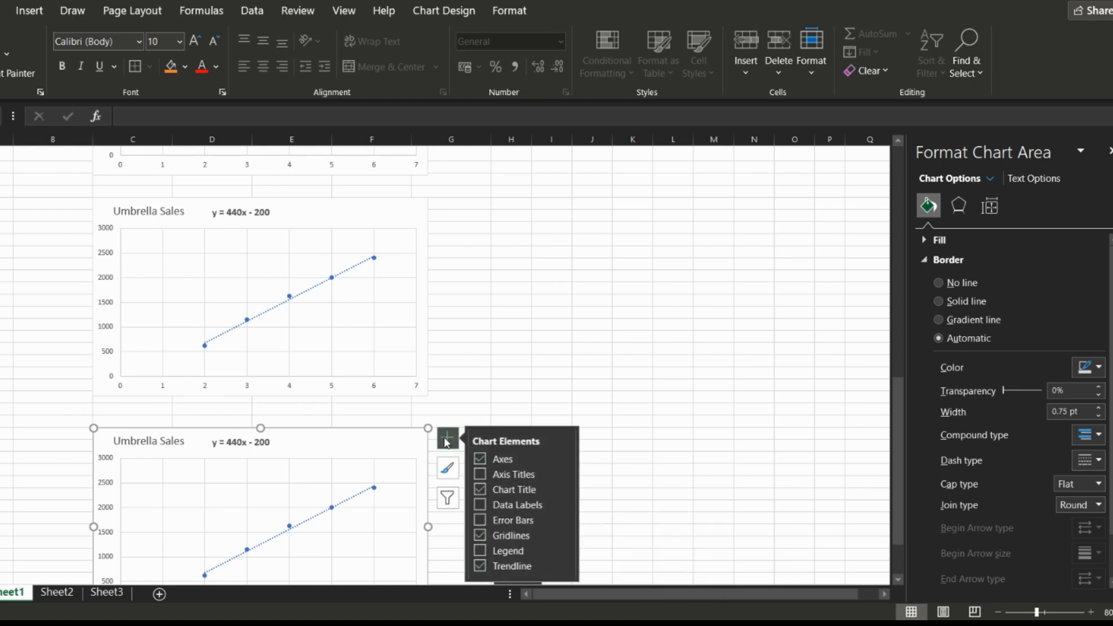
pyautogui.click(566, 566)
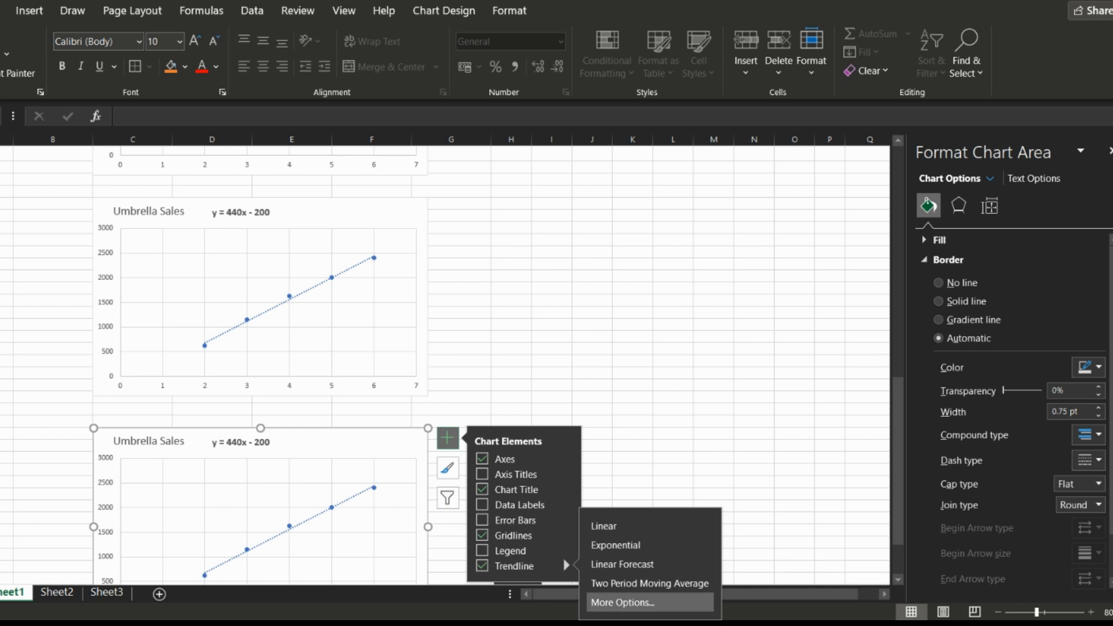
pyautogui.click(635, 606)
pyautogui.scroll(-1, 960, 556)
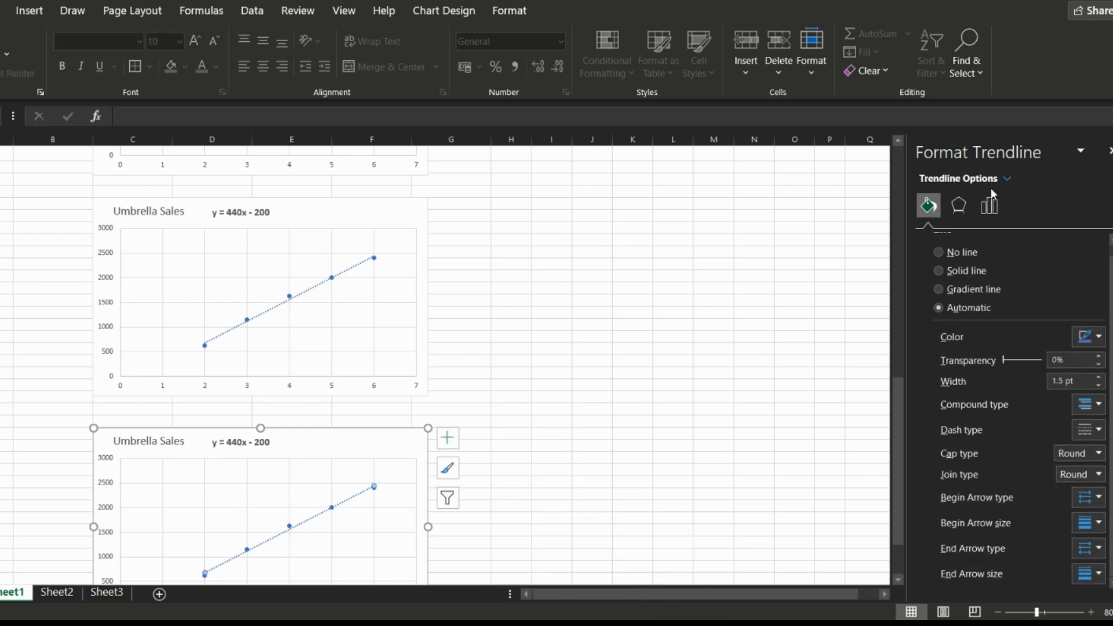
pyautogui.click(996, 209)
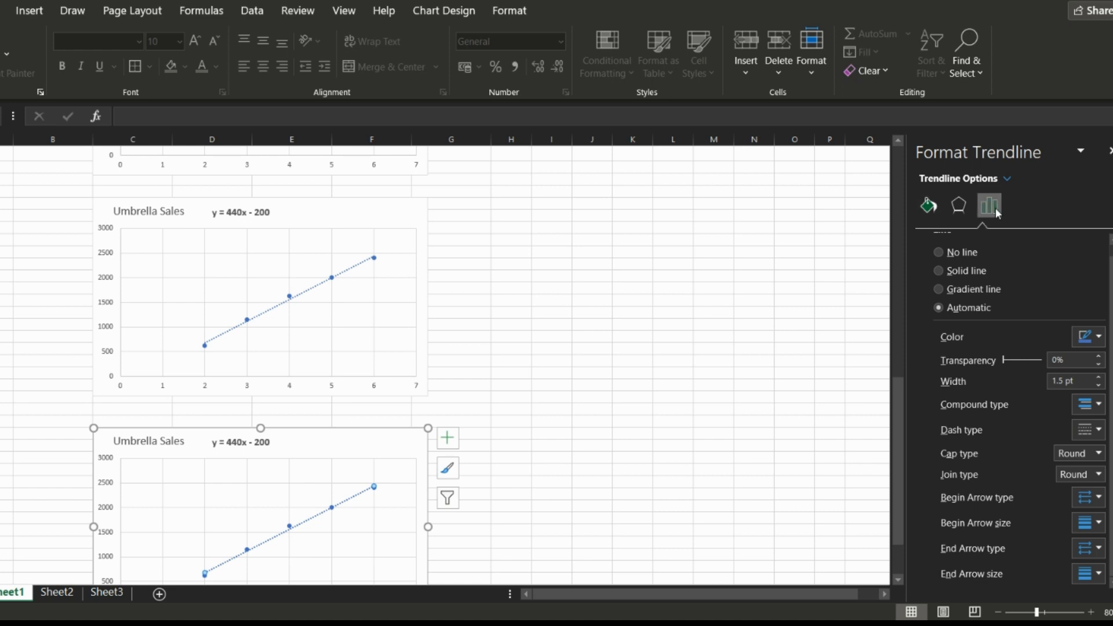
pyautogui.scroll(-1, 1020, 420)
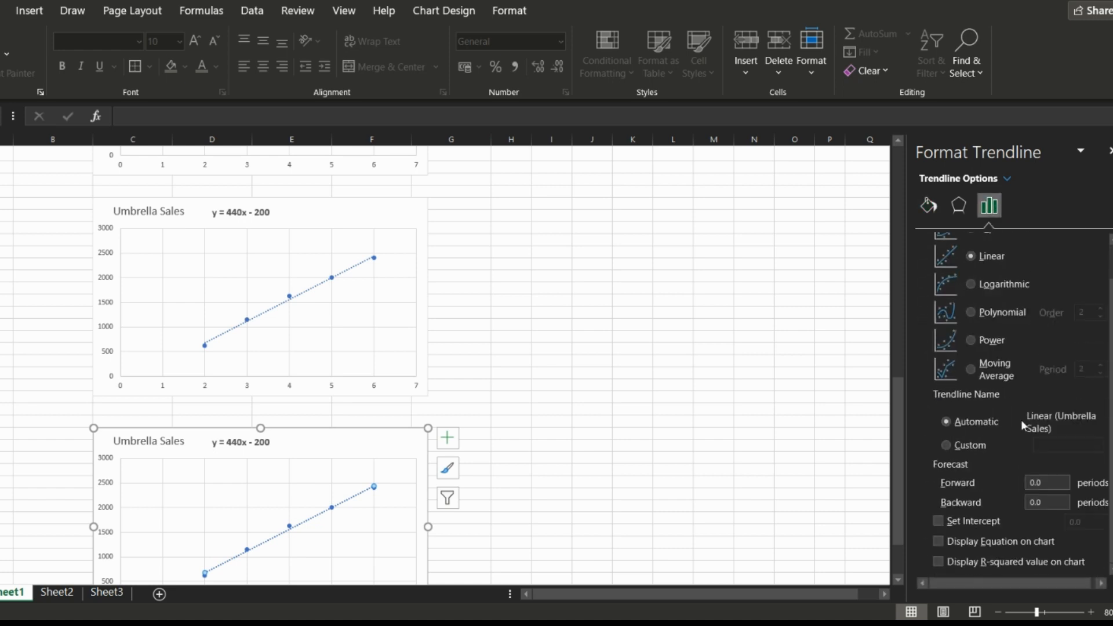
pyautogui.click(936, 561)
pyautogui.click(350, 485)
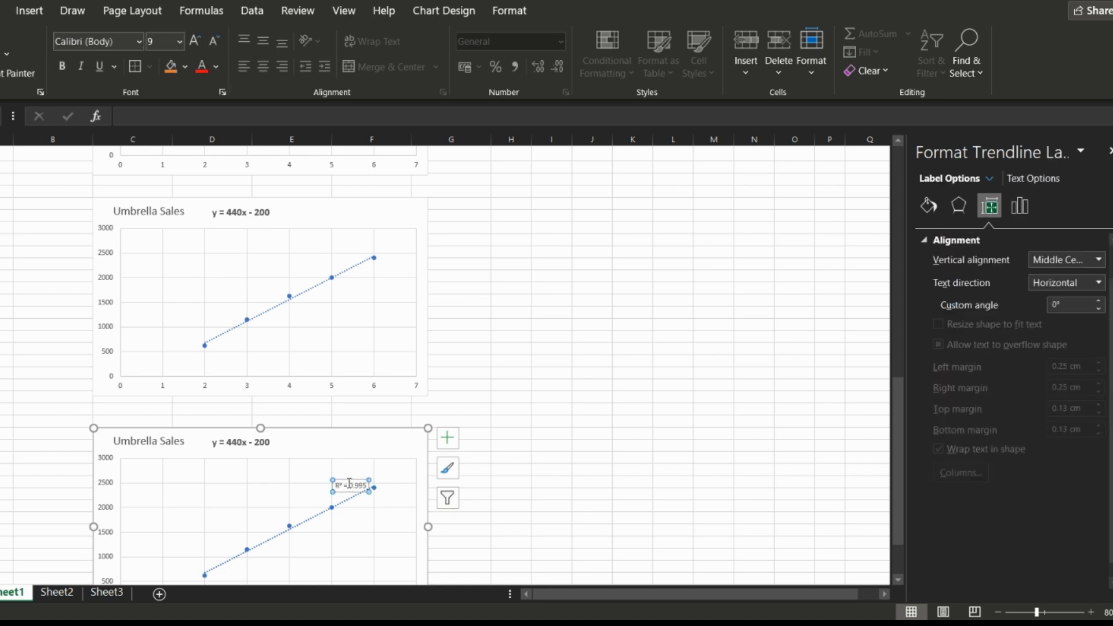
# Move the R-squared label to the top of the lowest Umbrella Sales chart, beside the trendline equation
pyautogui.moveTo(348, 481); pyautogui.dragTo(339, 434)
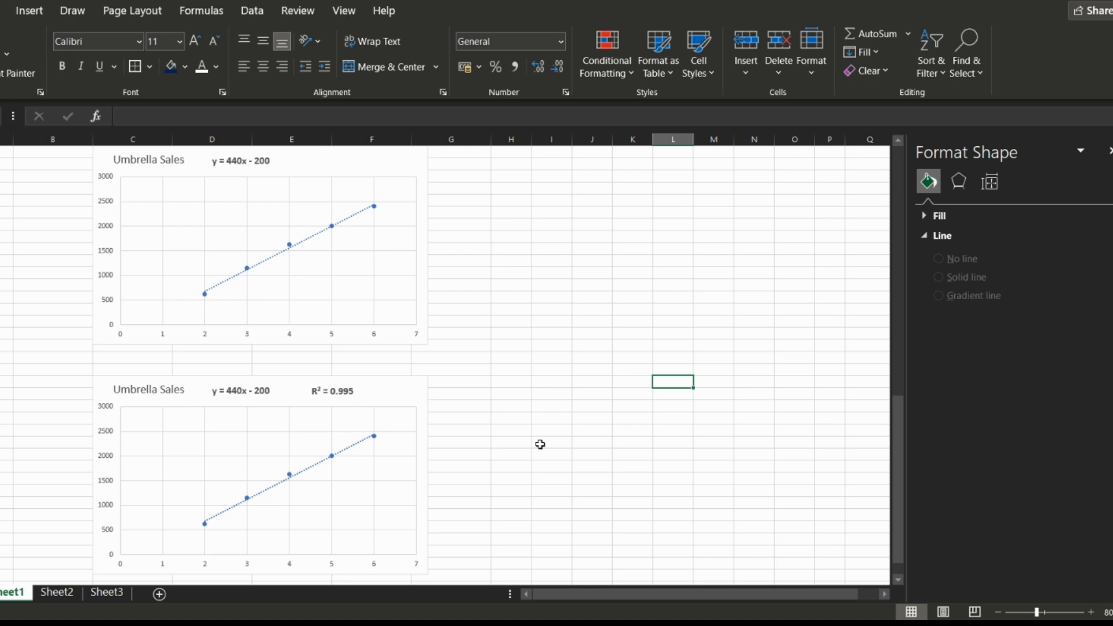
# Enter 10 below the last rainfall value and extend the Umbrella Sales chart's data range to include that row
pyautogui.scroll(15, 541, 443)
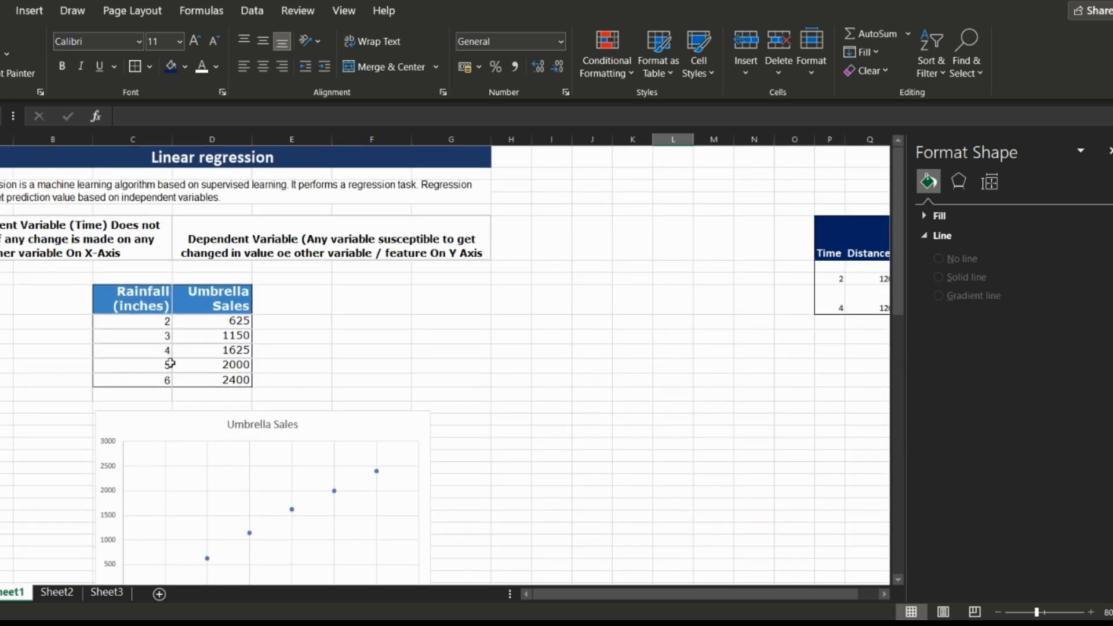
pyautogui.click(135, 395)
pyautogui.write('10')
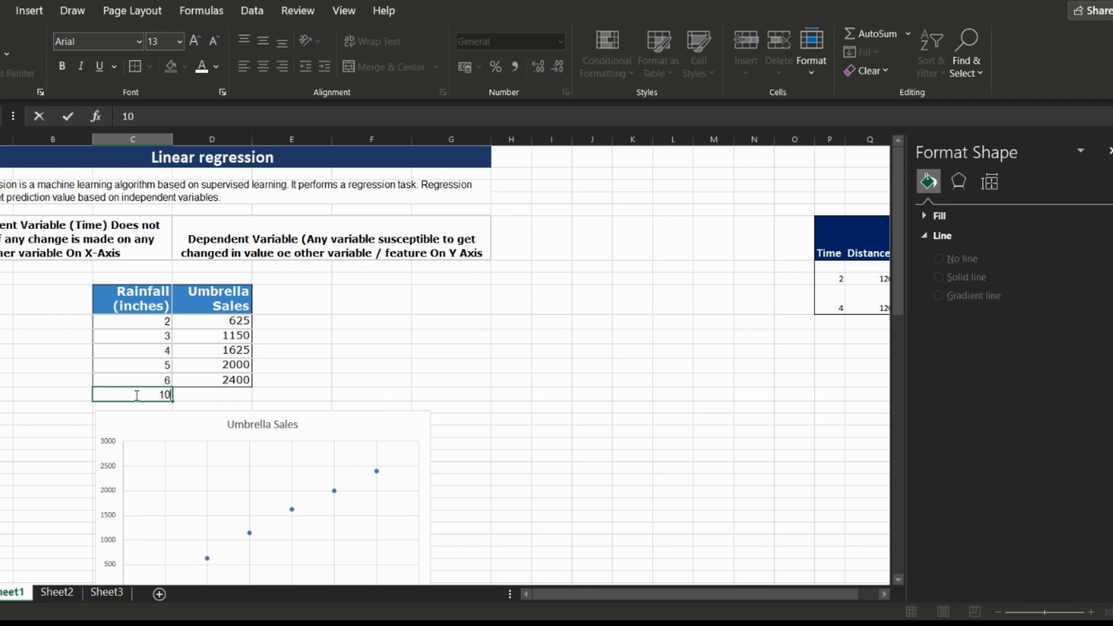
pyautogui.press('Return')
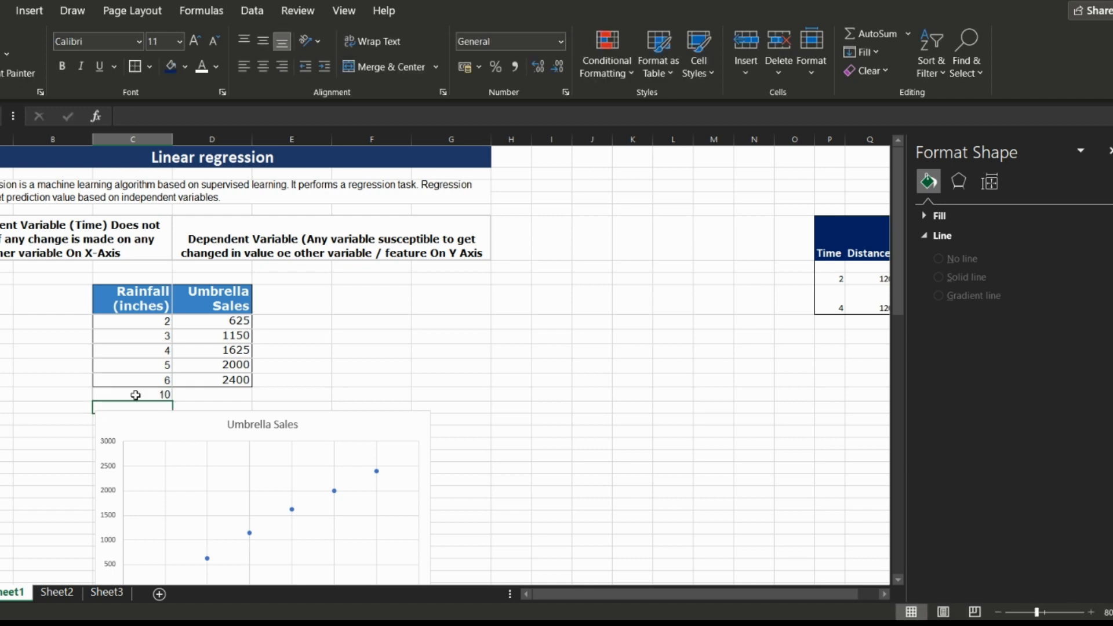
pyautogui.click(360, 428)
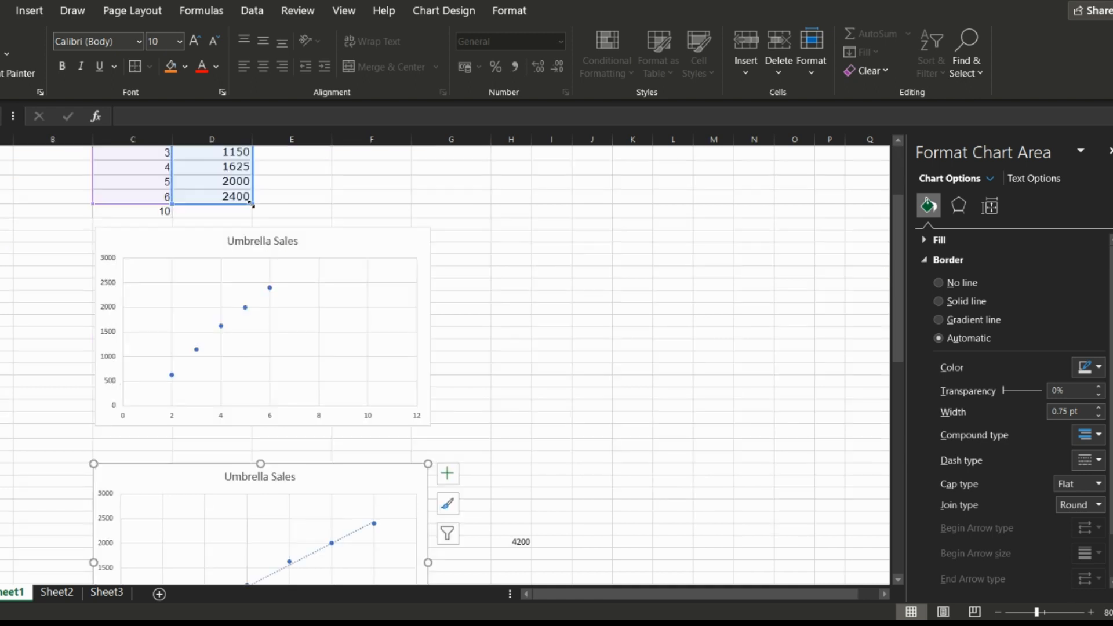
pyautogui.moveTo(251, 204); pyautogui.dragTo(251, 218)
# Calculate a prediction beside the lowest chart with =440 * 10 - 200 and label it "Umbrella sales" in the adjacent cell
pyautogui.click(555, 300)
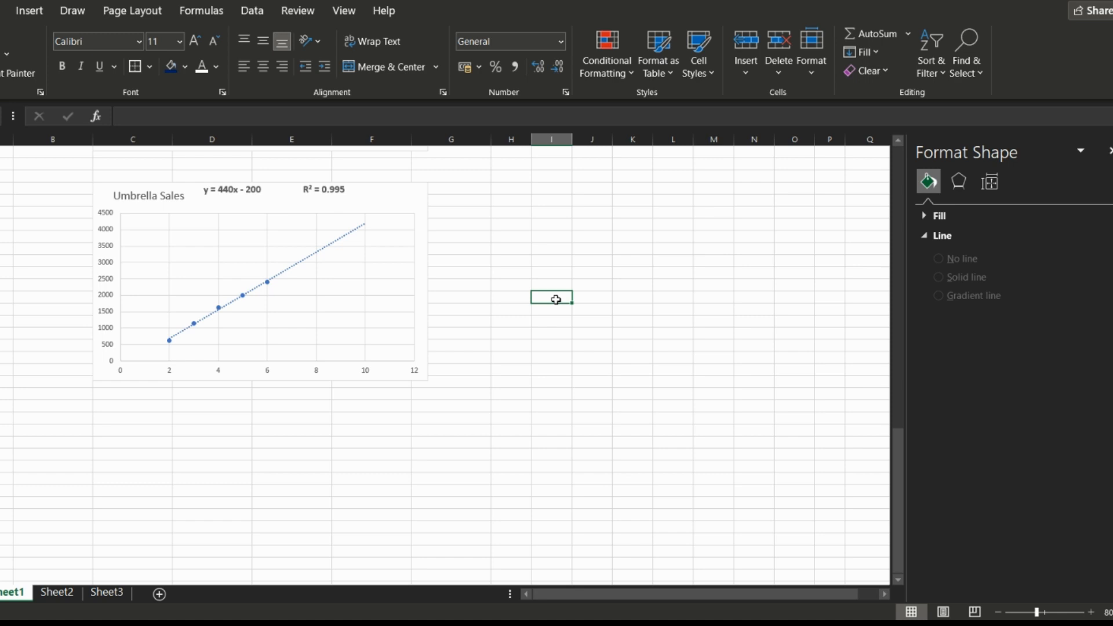
pyautogui.write('=')
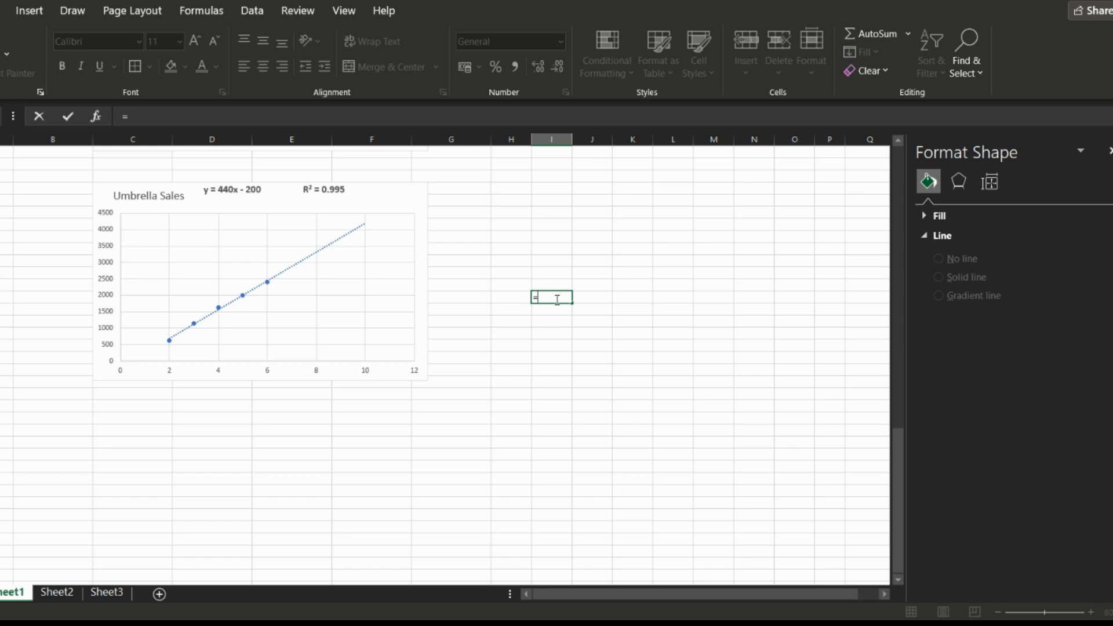
pyautogui.write('440 * 10')
pyautogui.write('- 200')
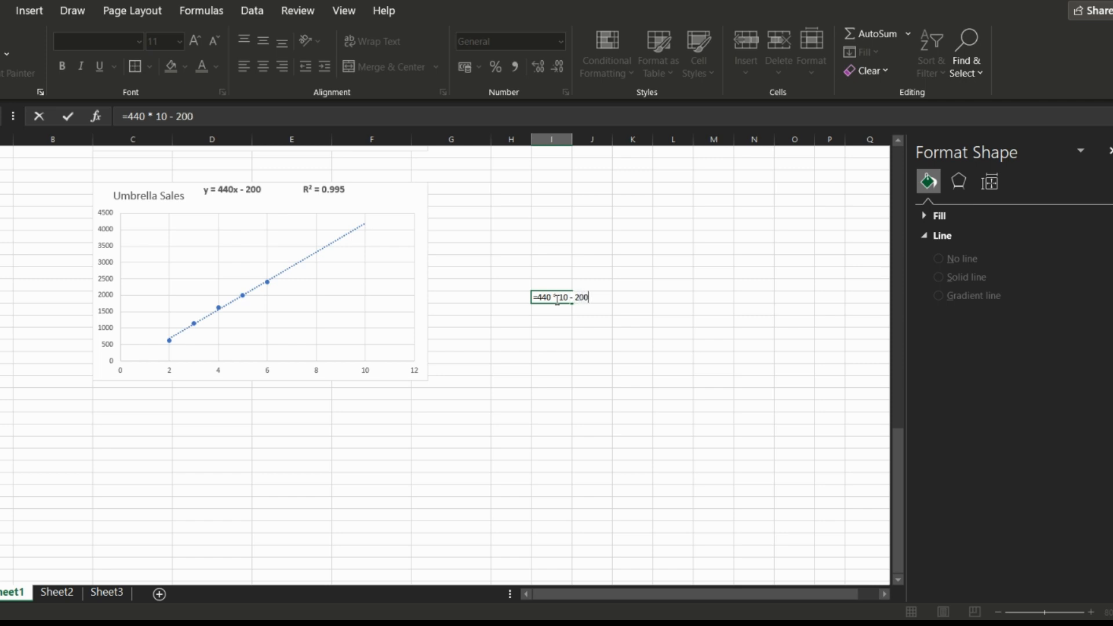
pyautogui.press('Return')
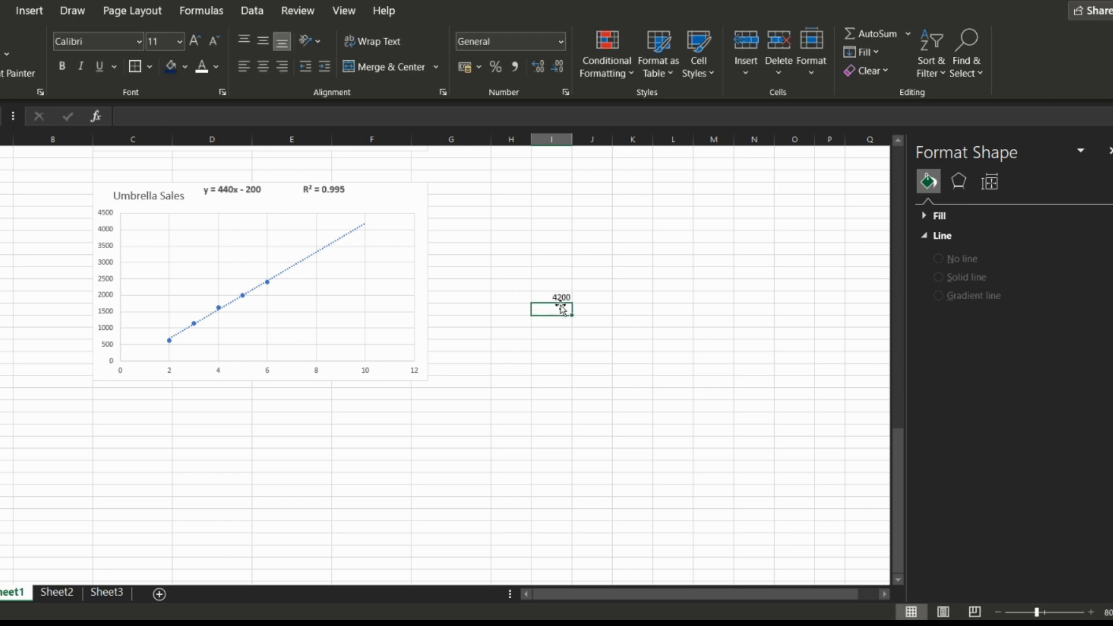
pyautogui.press('Left')
pyautogui.press('Up')
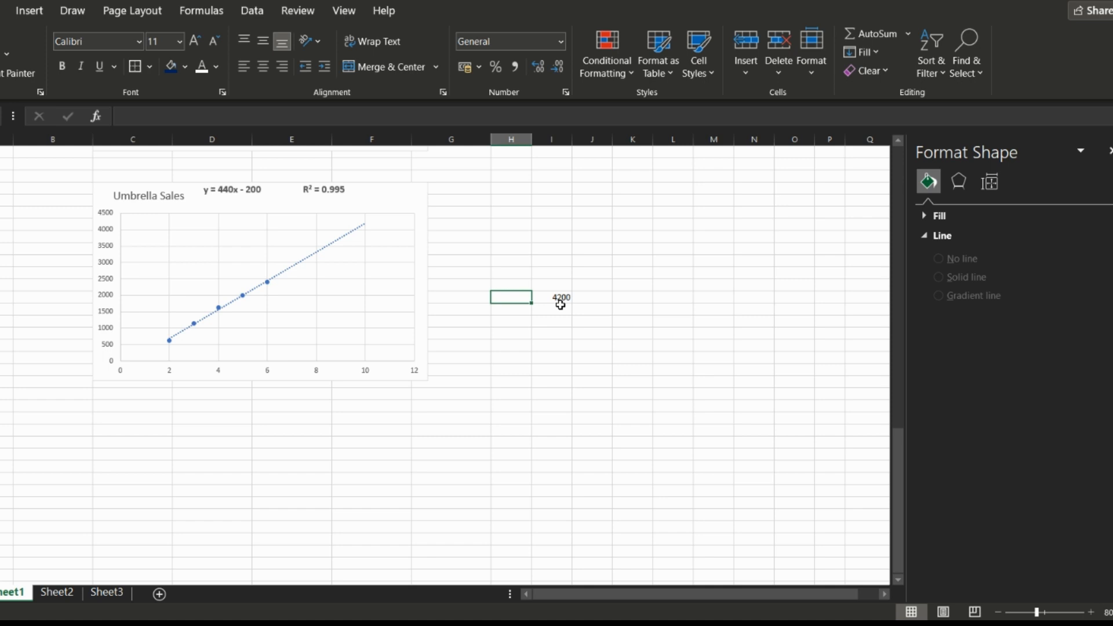
pyautogui.write('Umb')
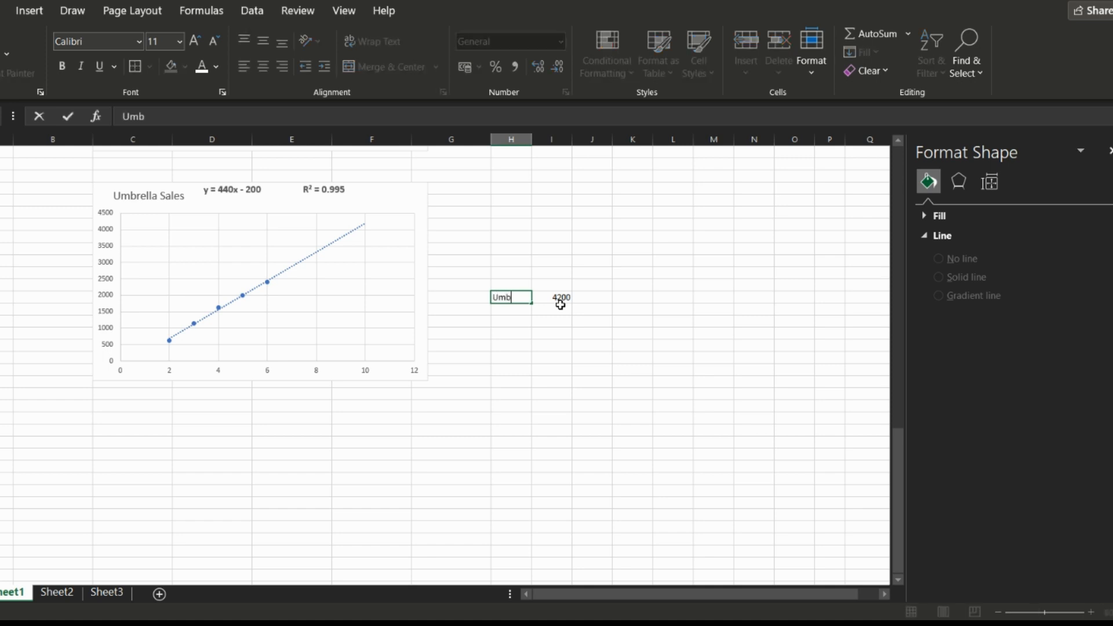
pyautogui.write('rella sales')
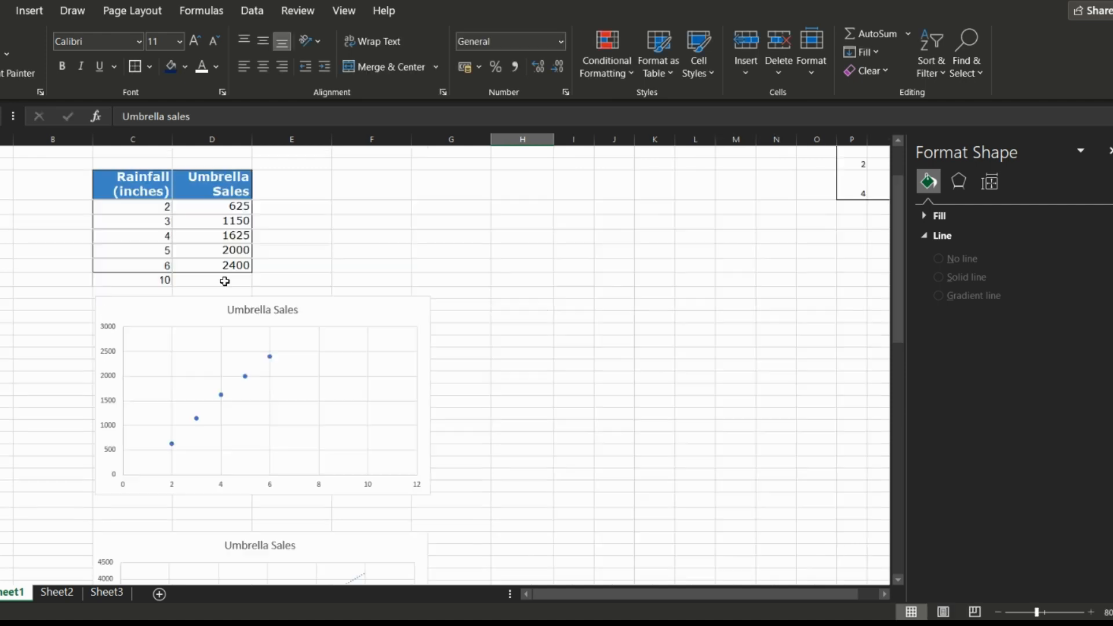
# Enter 4200 as the umbrella sales value for 10 inches of rainfall in the data table
pyautogui.click(225, 281)
pyautogui.write('4200')
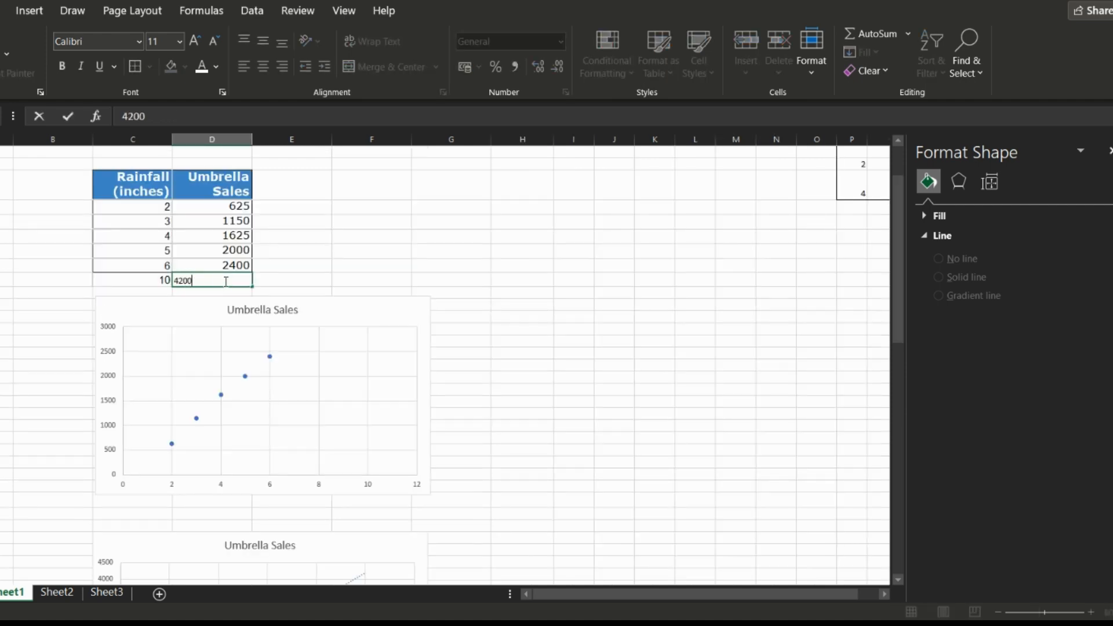
pyautogui.press('Return')
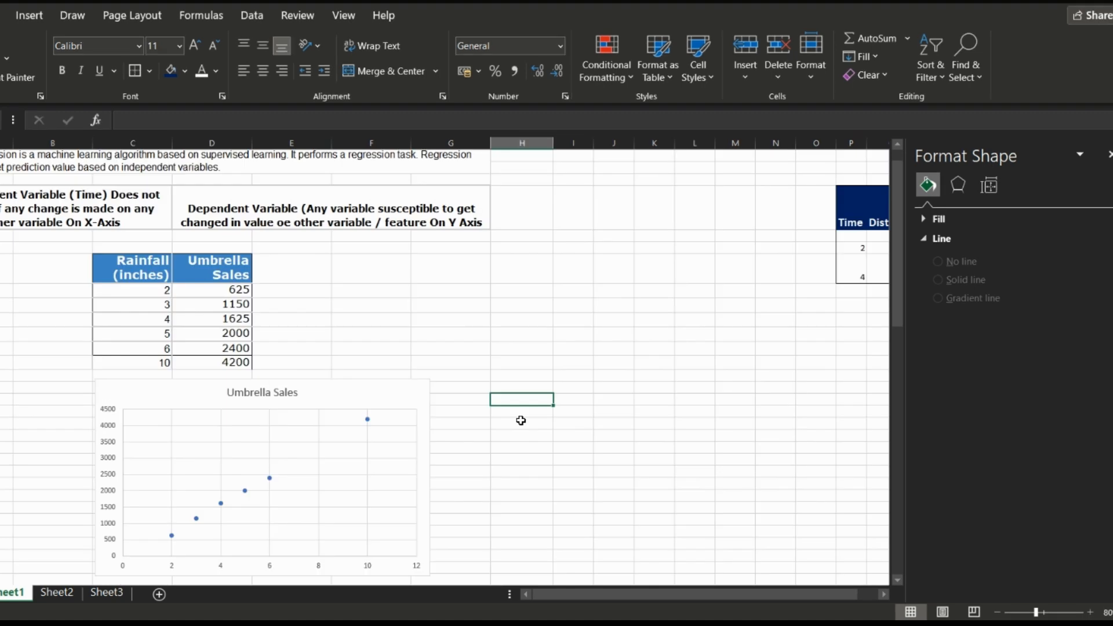
# Clear the added rainfall value 10 and sales value 4200 from the row below the data table
pyautogui.press('Left')
pyautogui.press('Up')
pyautogui.press('Up')
pyautogui.press('Up')
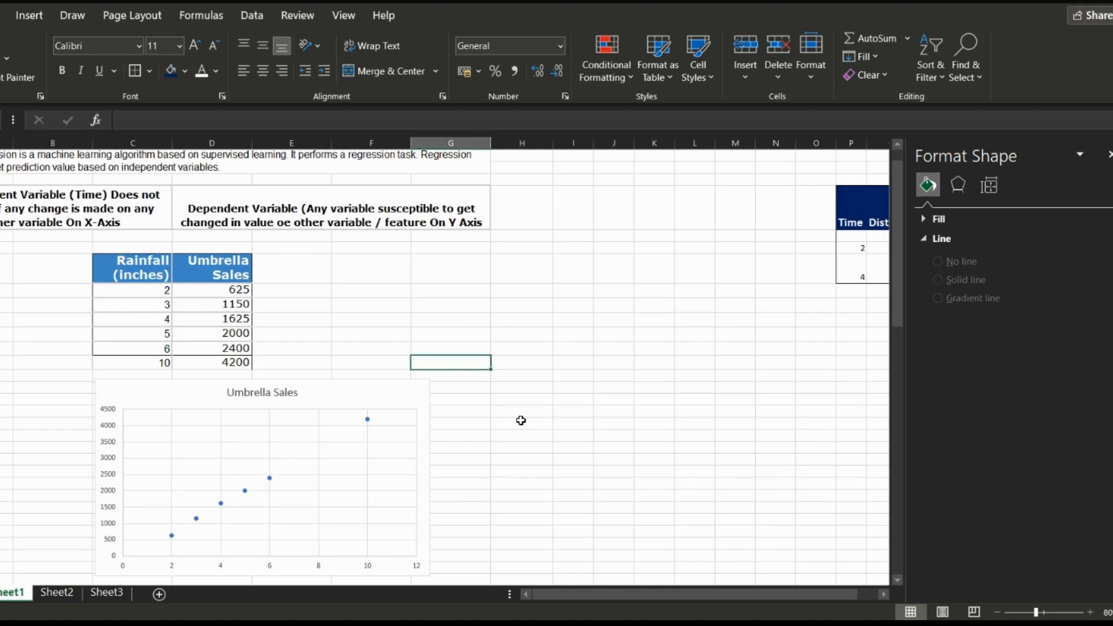
pyautogui.press('Left')
pyautogui.press('Left')
pyautogui.press('Left')
pyautogui.press('Left')
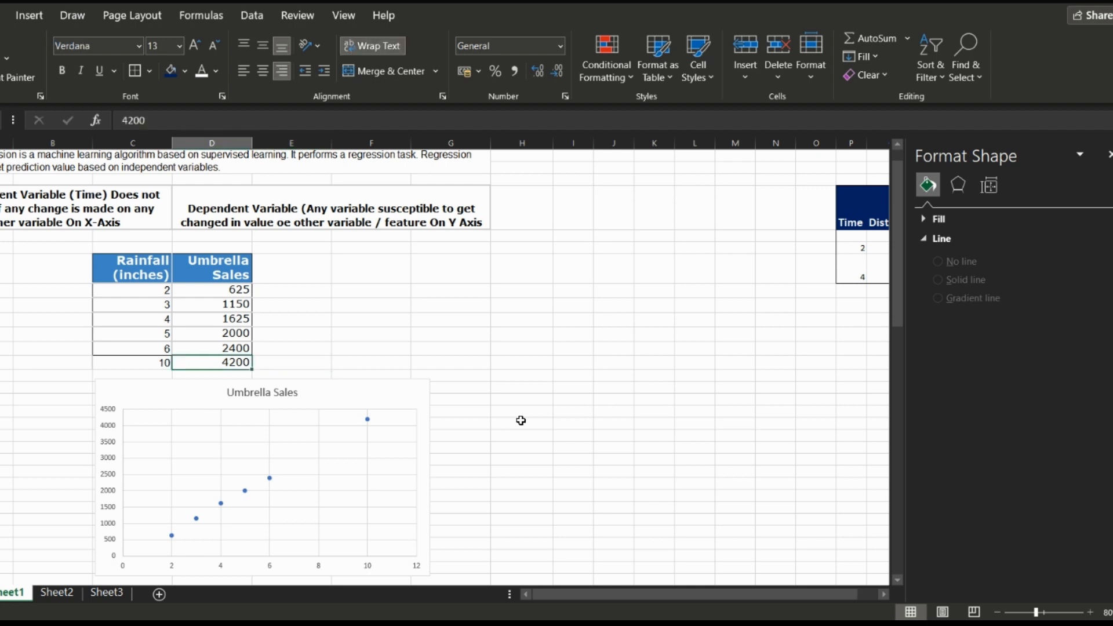
pyautogui.press('Delete')
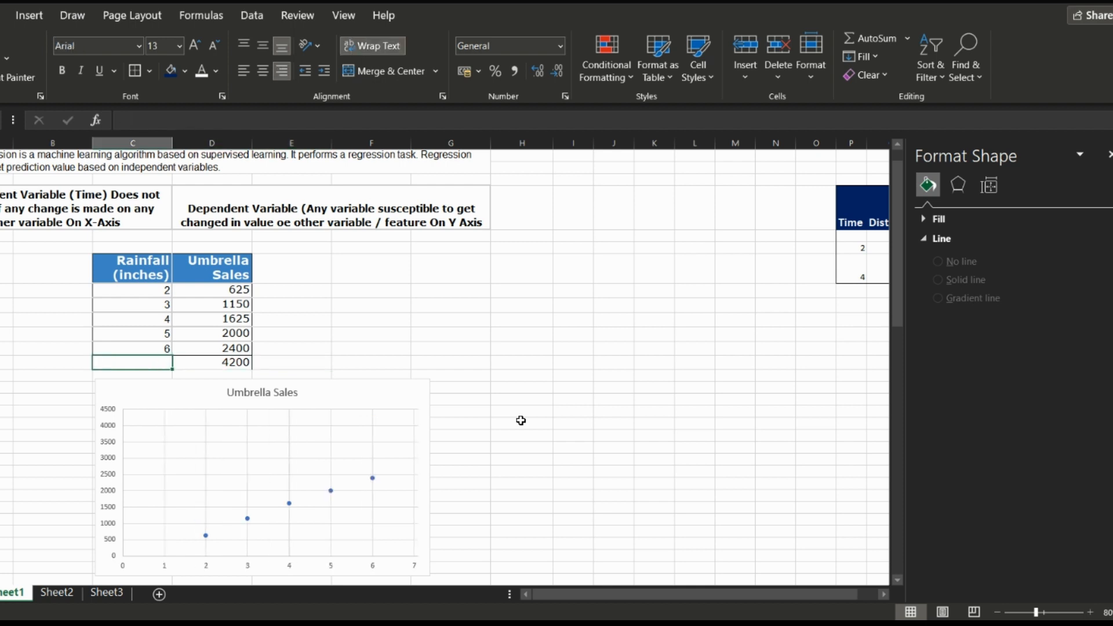
pyautogui.press('Right')
pyautogui.press('Delete')
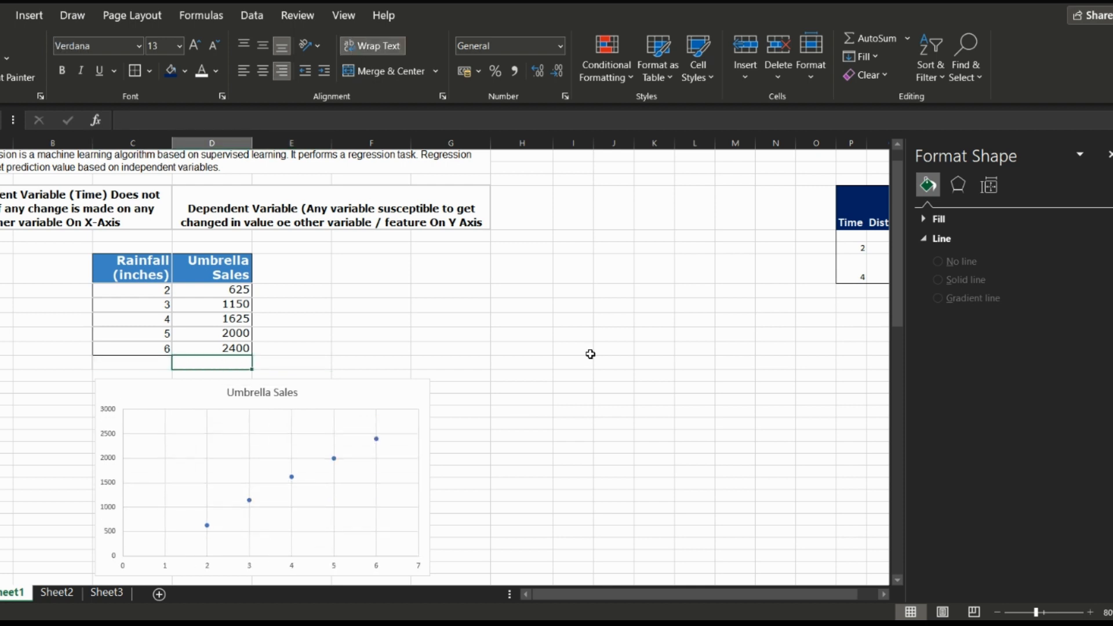
pyautogui.click(515, 320)
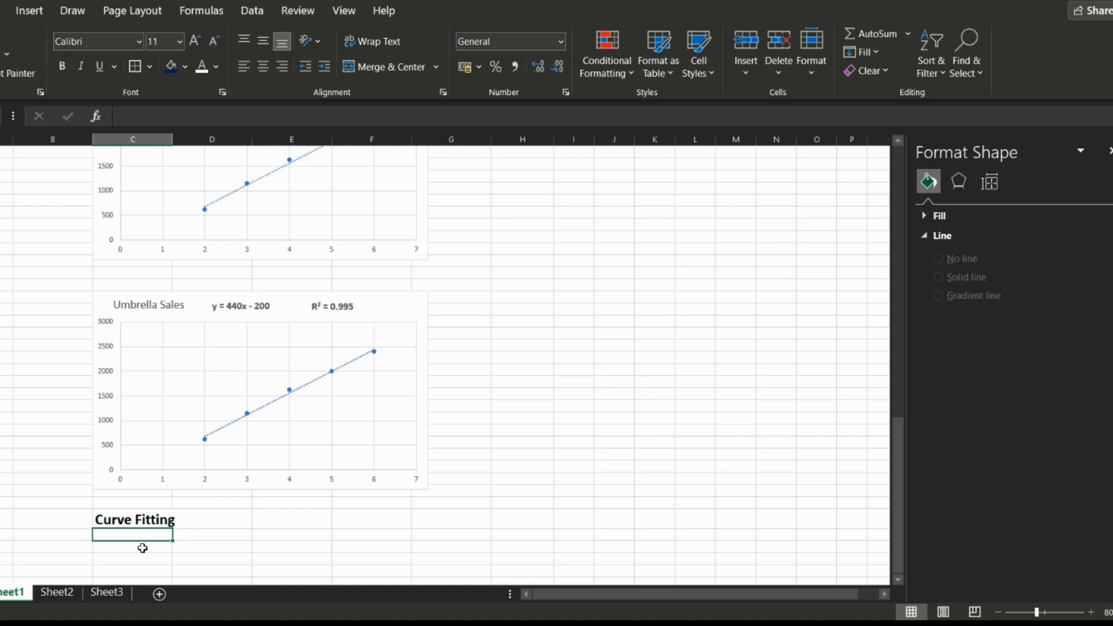
# Below the Curve Fitting heading, enter "y=" in column C and "a + bx" beside it in column D
pyautogui.click(143, 548)
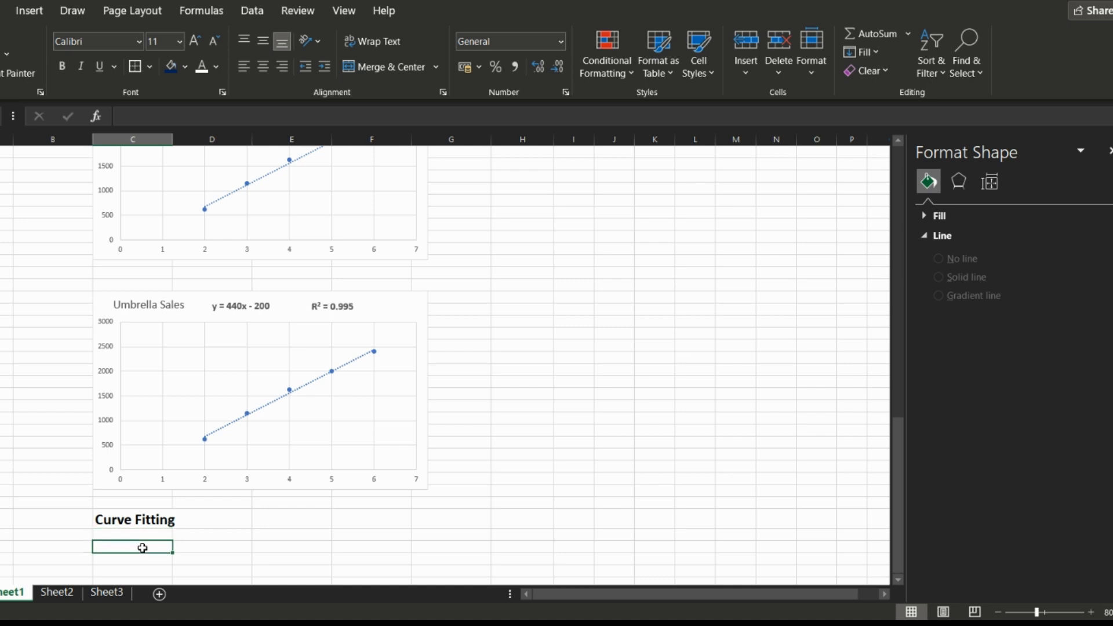
pyautogui.write('y=')
pyautogui.press('Tab')
pyautogui.press('Tab')
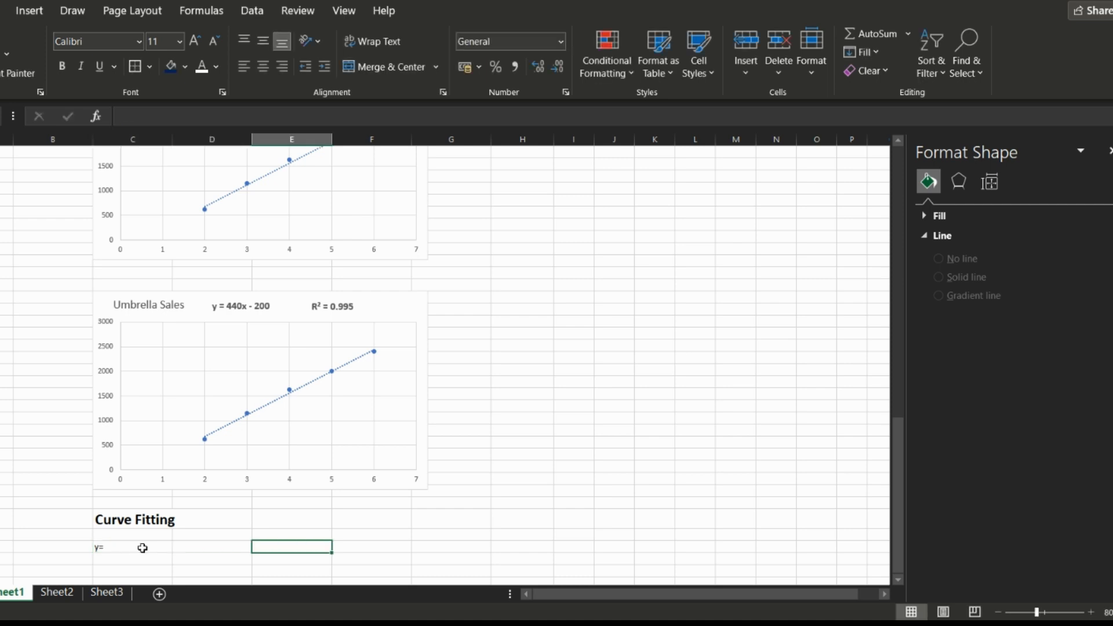
pyautogui.press('Left')
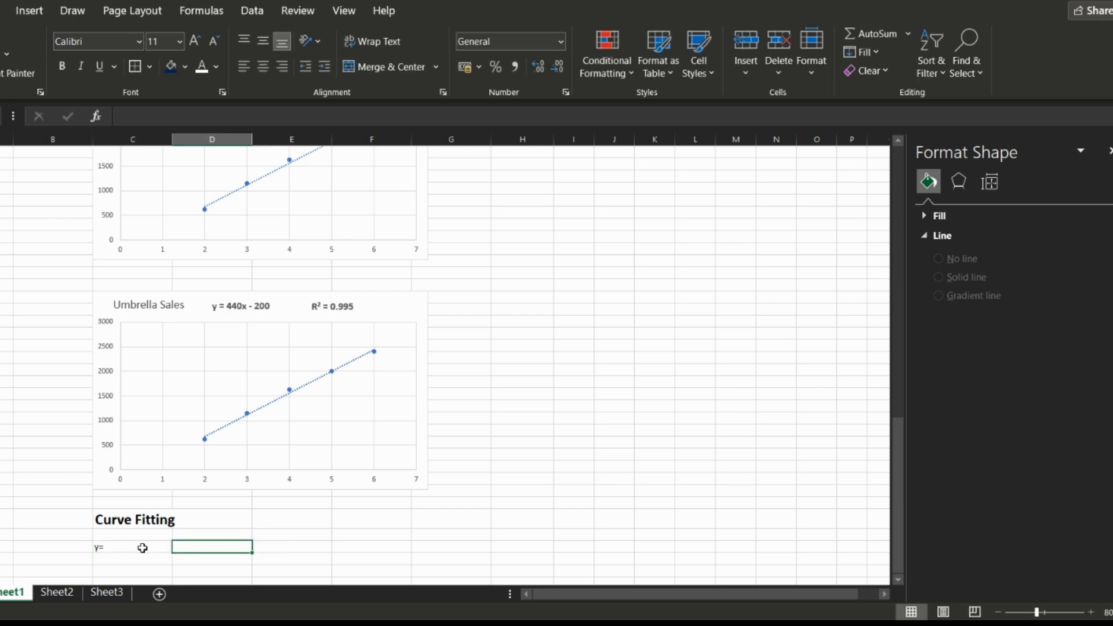
pyautogui.write('a +')
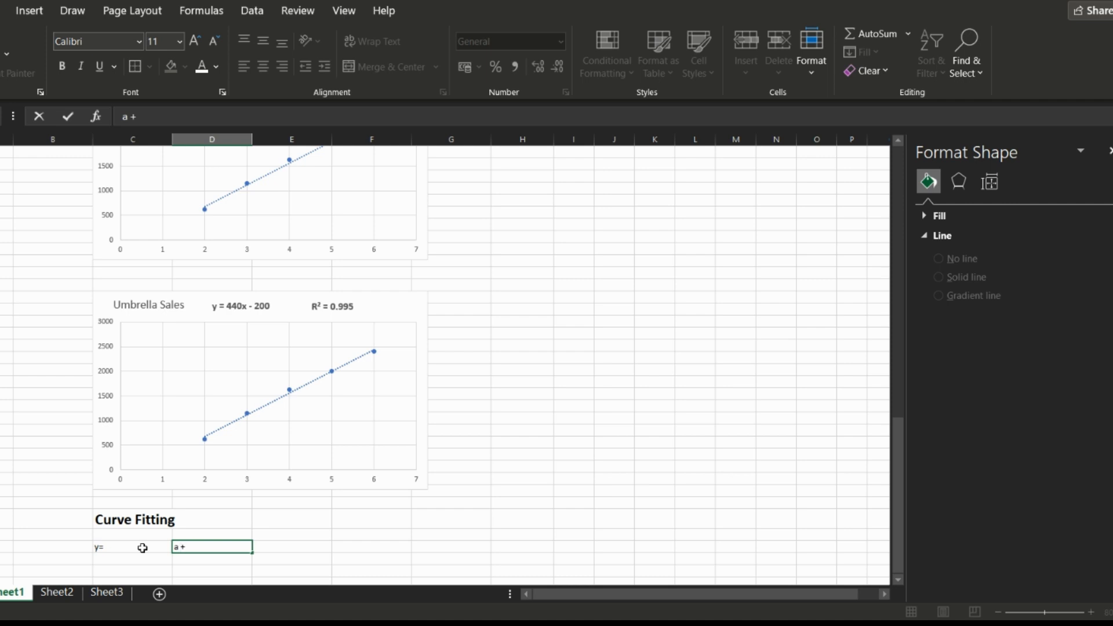
pyautogui.write(' bx')
pyautogui.hotkey('ctrl', 'Return')
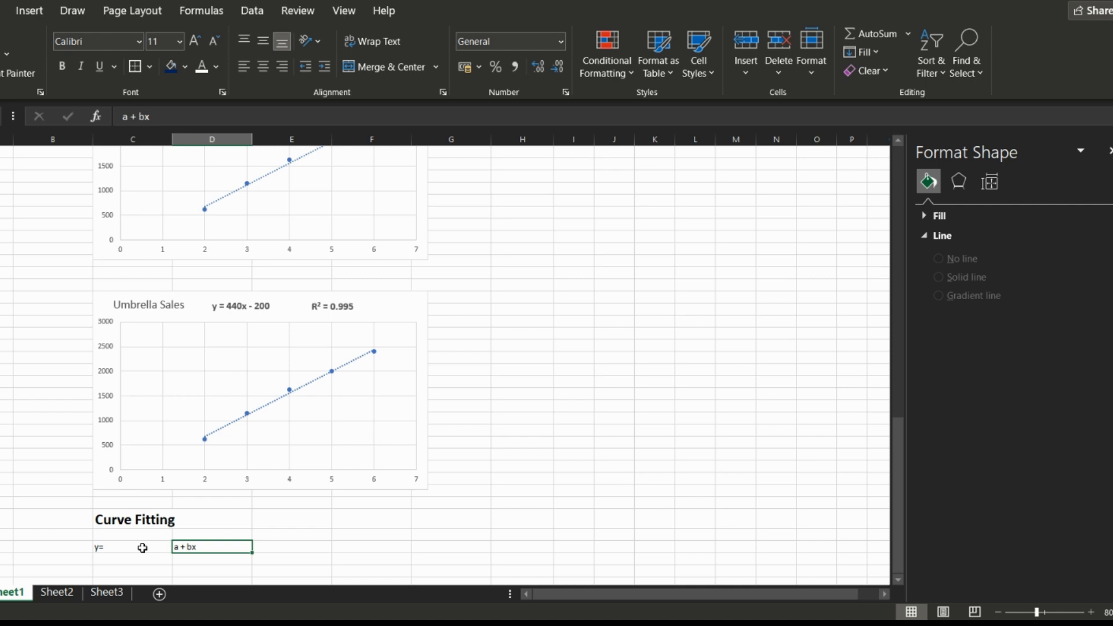
# In the row below the y= equation, enter "sales of umbrella" in column C and "a + b *Rainfall" in column D
pyautogui.click(134, 558)
pyautogui.write('sale')
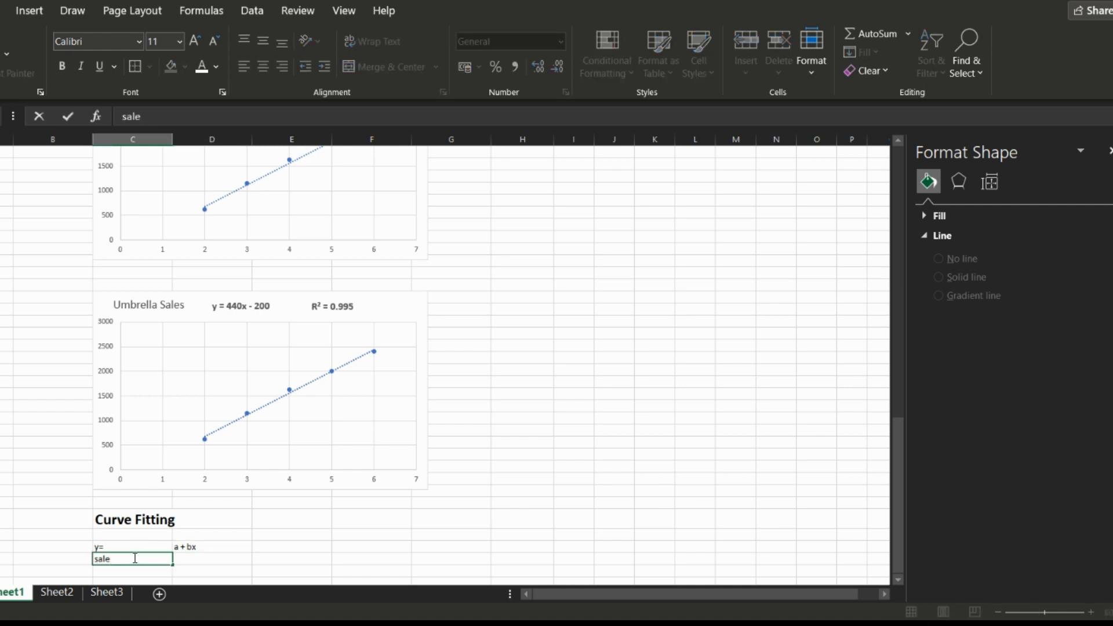
pyautogui.write('s of umbrella')
pyautogui.press('Tab')
pyautogui.write('a + bx')
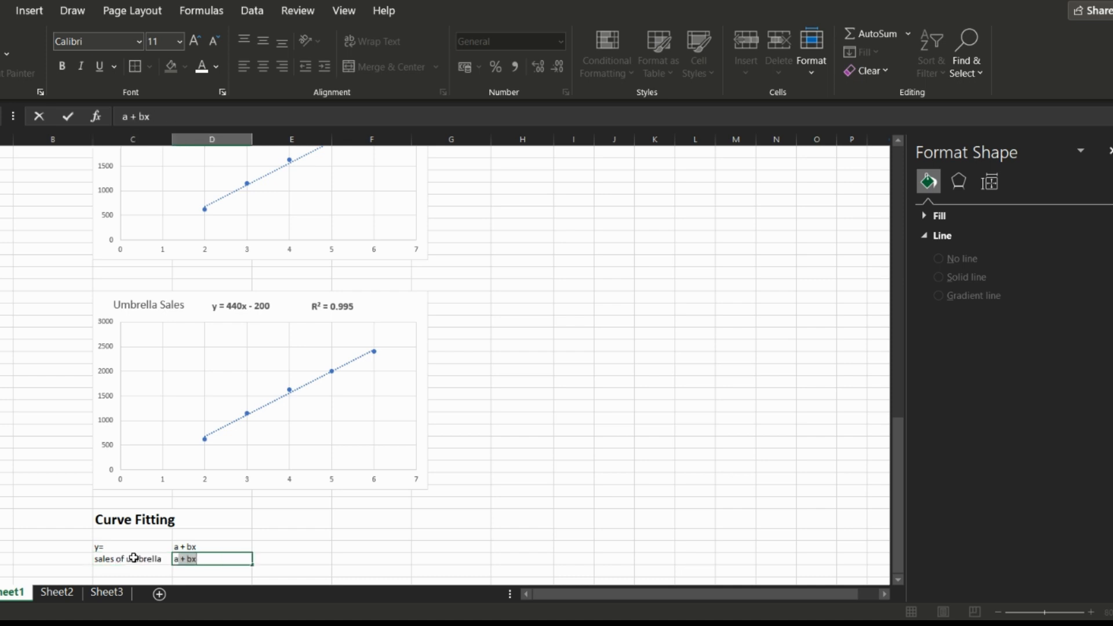
pyautogui.press('Tab')
pyautogui.press('Left')
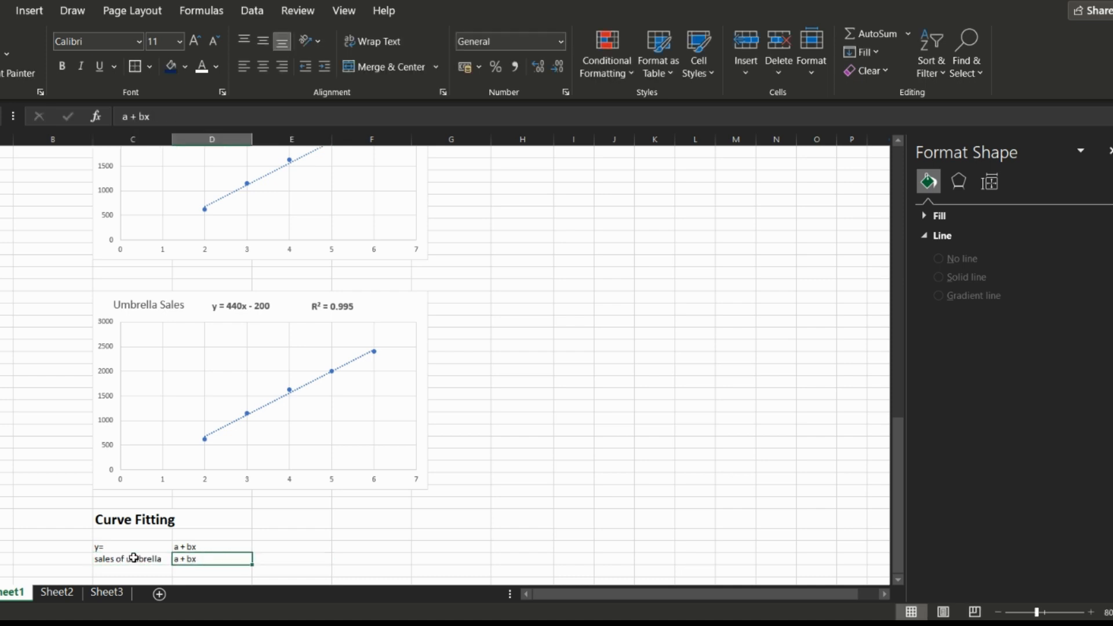
pyautogui.doubleClick(222, 559)
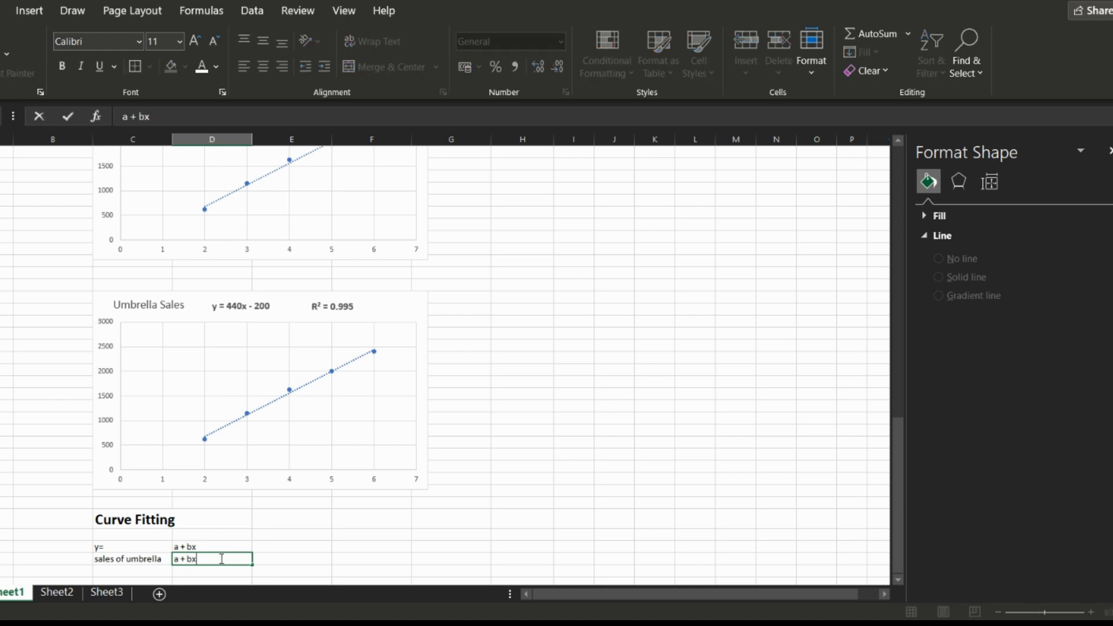
pyautogui.press('BackSpace')
pyautogui.write('*Rainfall')
pyautogui.scroll(-1, 139, 533)
pyautogui.click(140, 533)
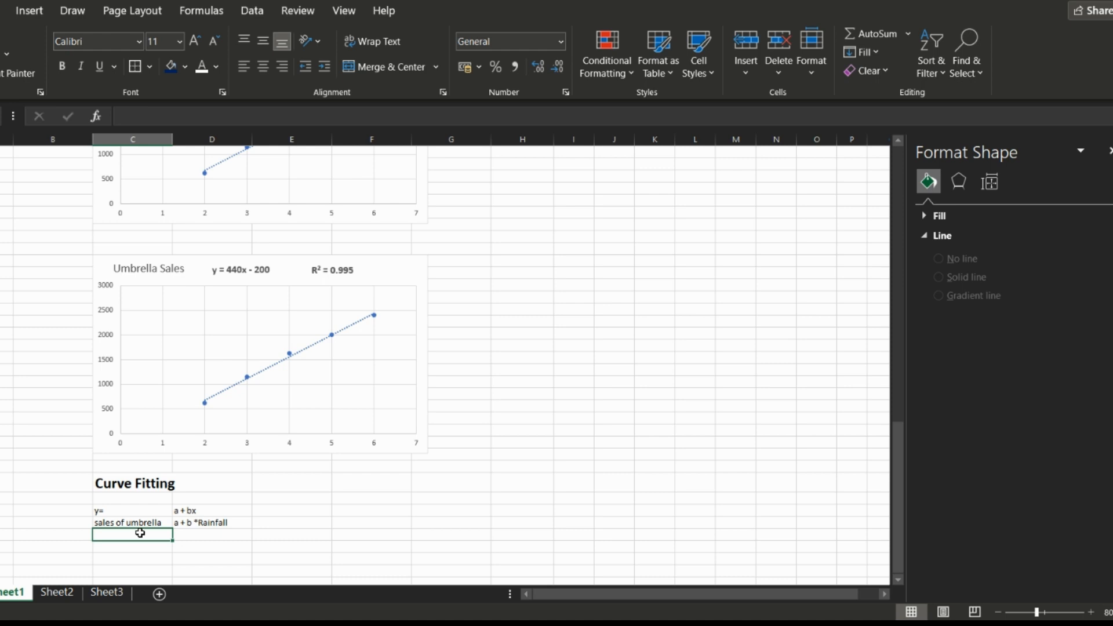
# Below the sales equation, add "The normal equations are" with the equations ∑y=an+b∑x and ∑xy=a∑x+b∑x2
pyautogui.press('Return')
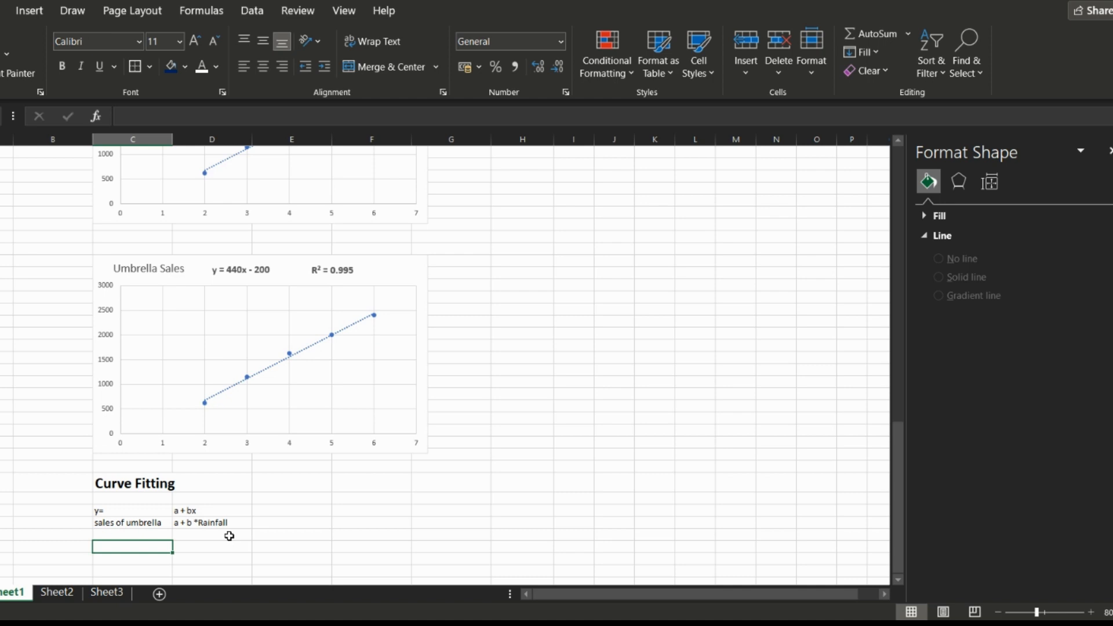
pyautogui.write('The normal equations are')
pyautogui.scroll(-2, 496, 466)
pyautogui.click(496, 464)
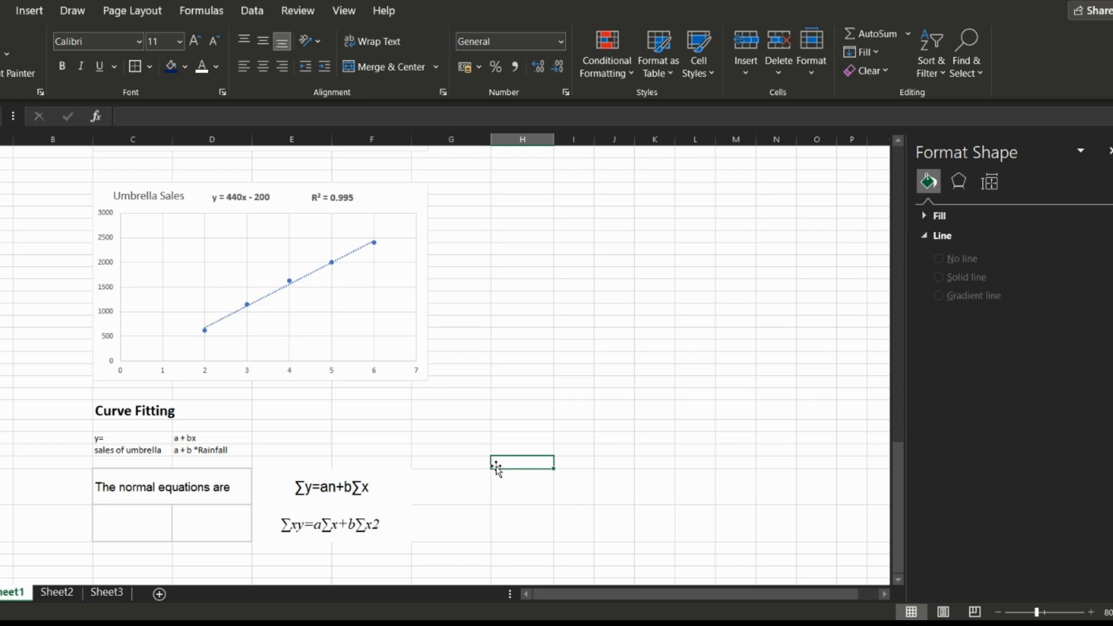
# In column G, label the y= equation "eq 1" and the two normal equations "eq 2" and "eq 3"
pyautogui.click(471, 439)
pyautogui.write('e')
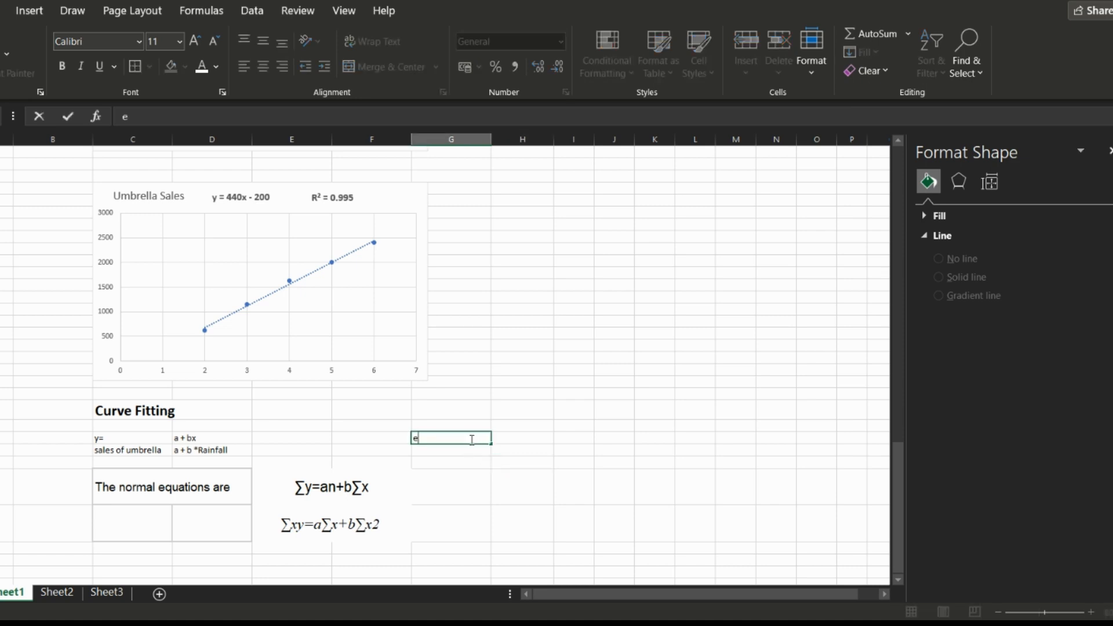
pyautogui.write('q 1')
pyautogui.press('Return')
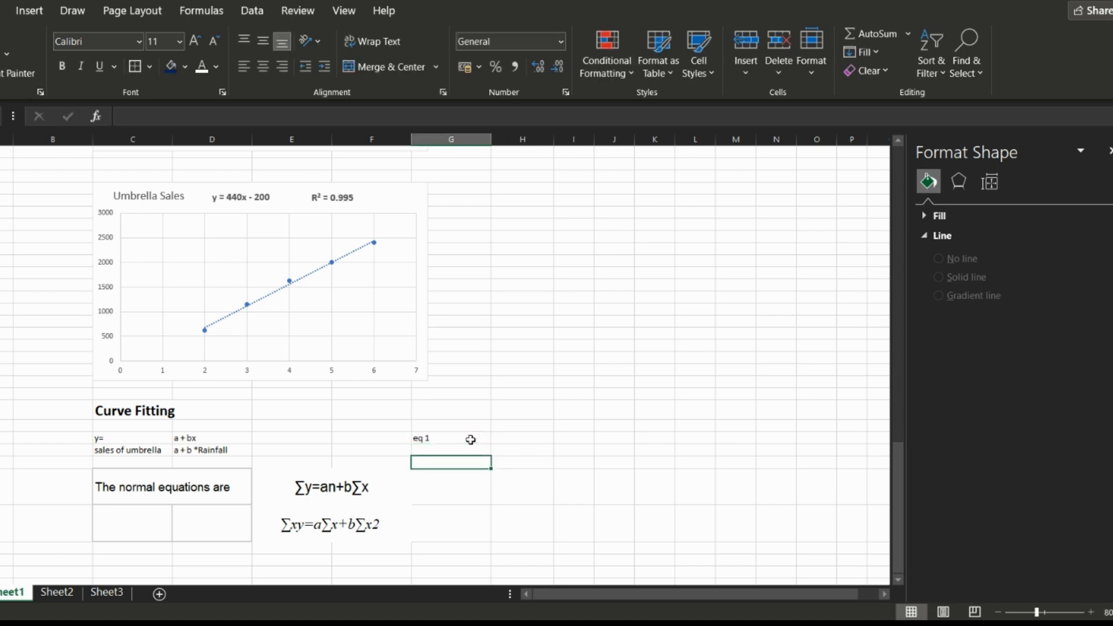
pyautogui.press('Down')
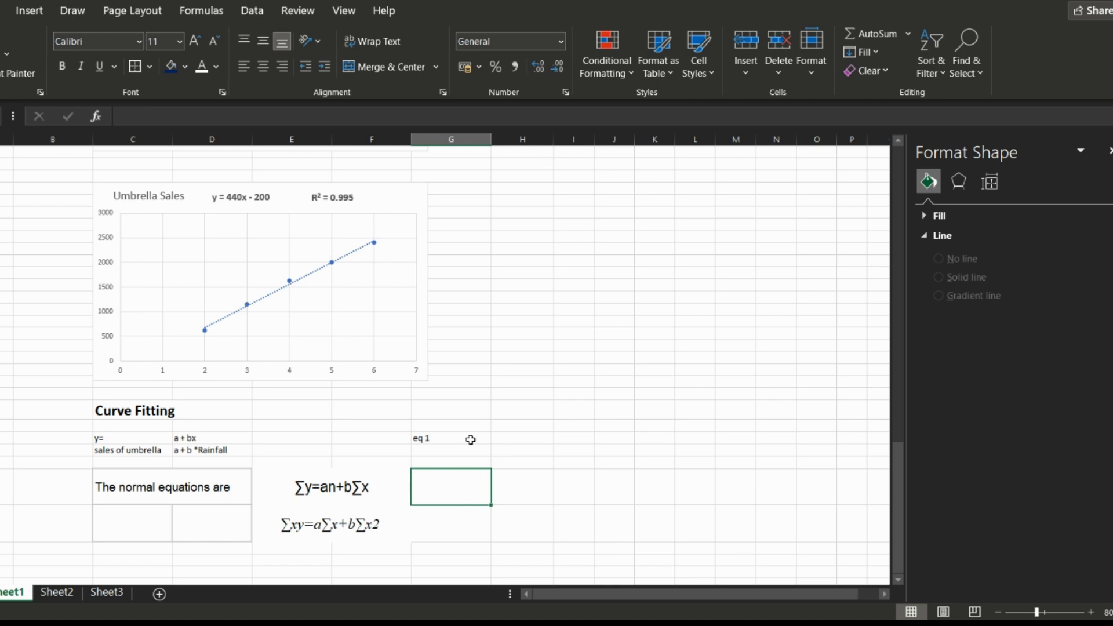
pyautogui.write('eq 2')
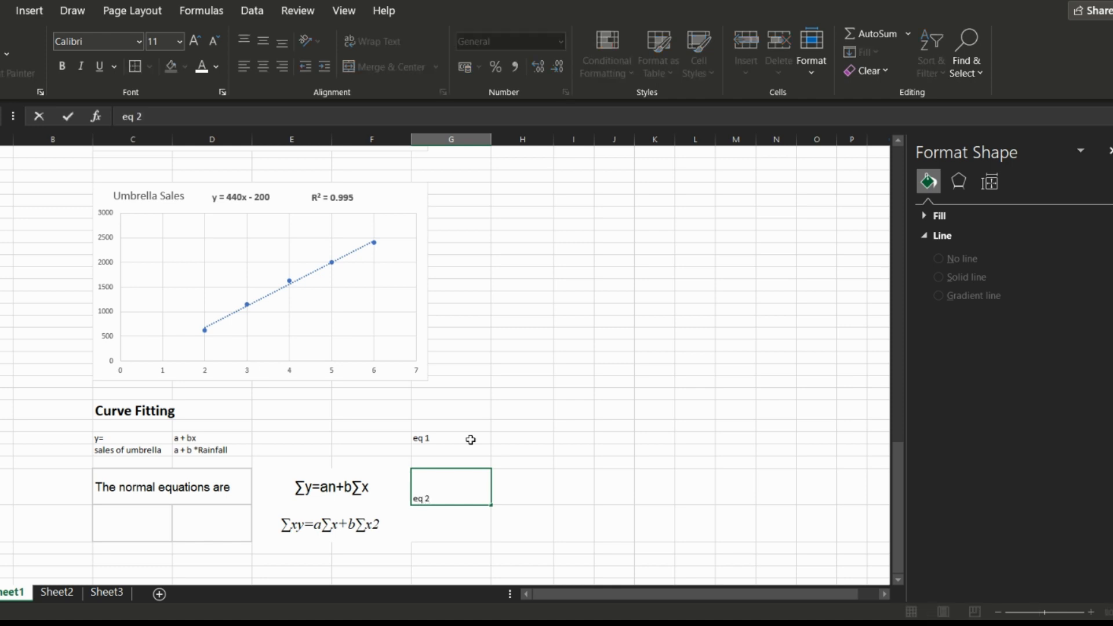
pyautogui.press('Return')
pyautogui.write('eq 3')
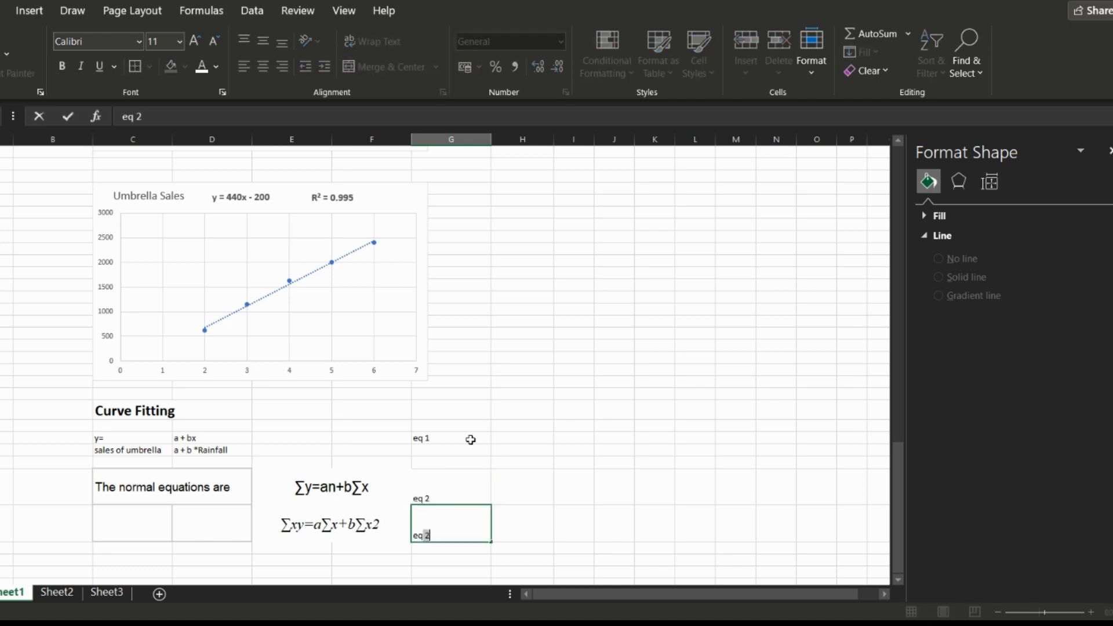
pyautogui.press('Return')
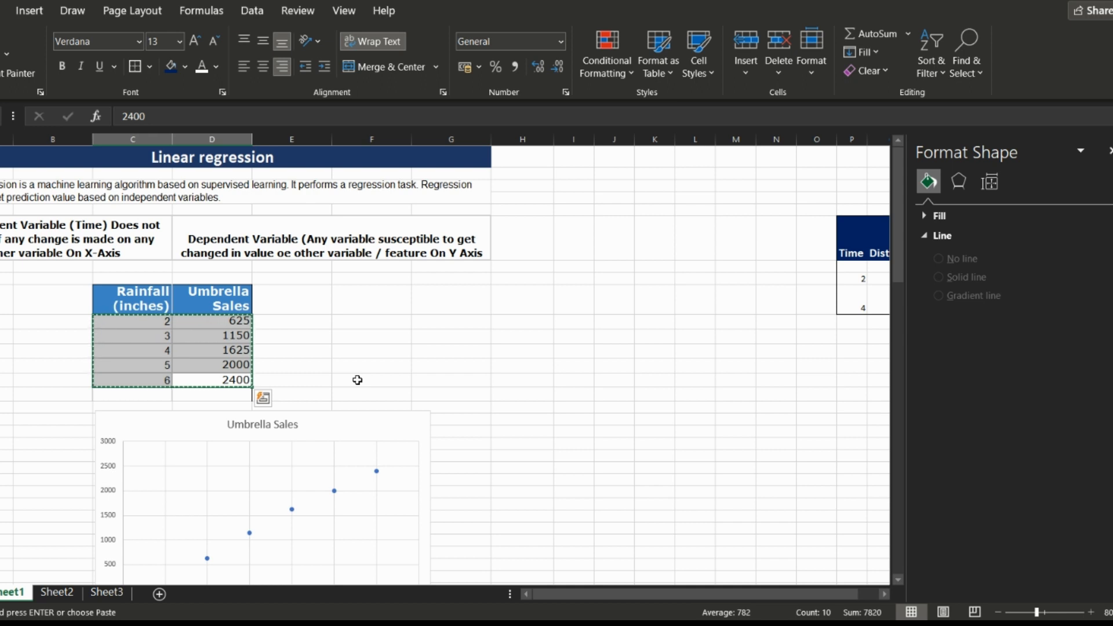
# Below the normal equations, enter the table headers "x" in column C and "y" in column D
pyautogui.scroll(-15, 357, 380)
pyautogui.click(155, 213)
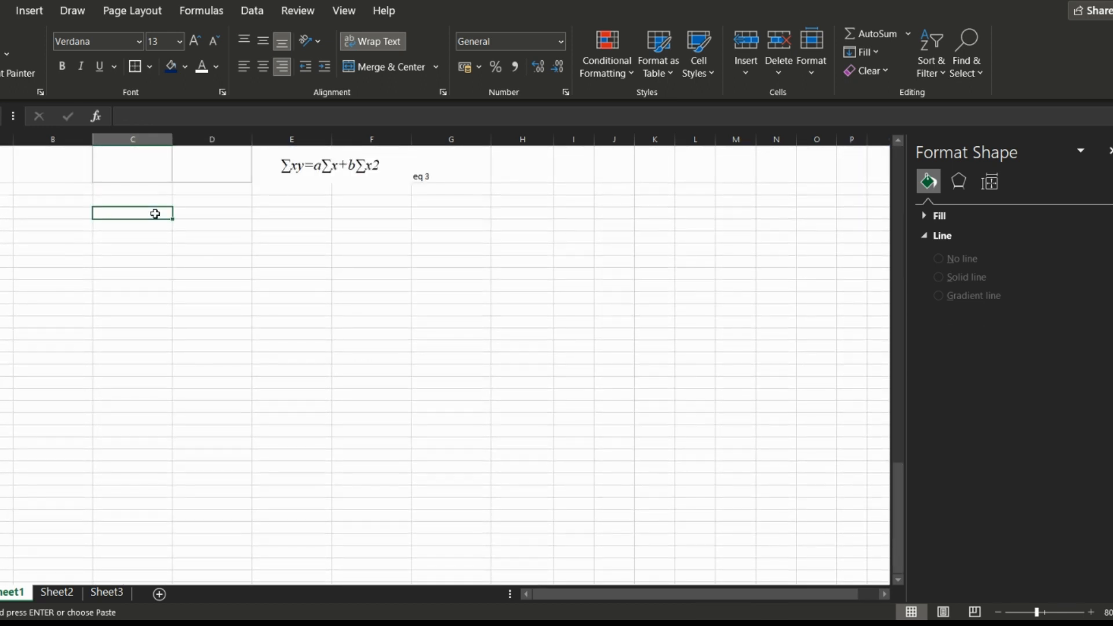
pyautogui.write('x')
pyautogui.press('Tab')
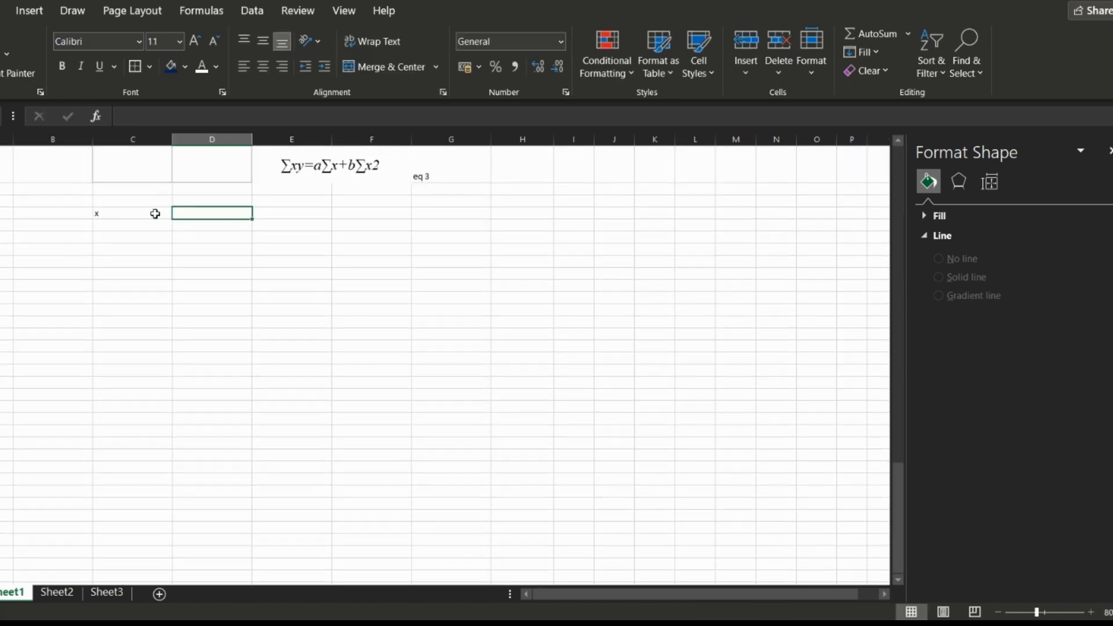
pyautogui.write('y')
pyautogui.press('Return')
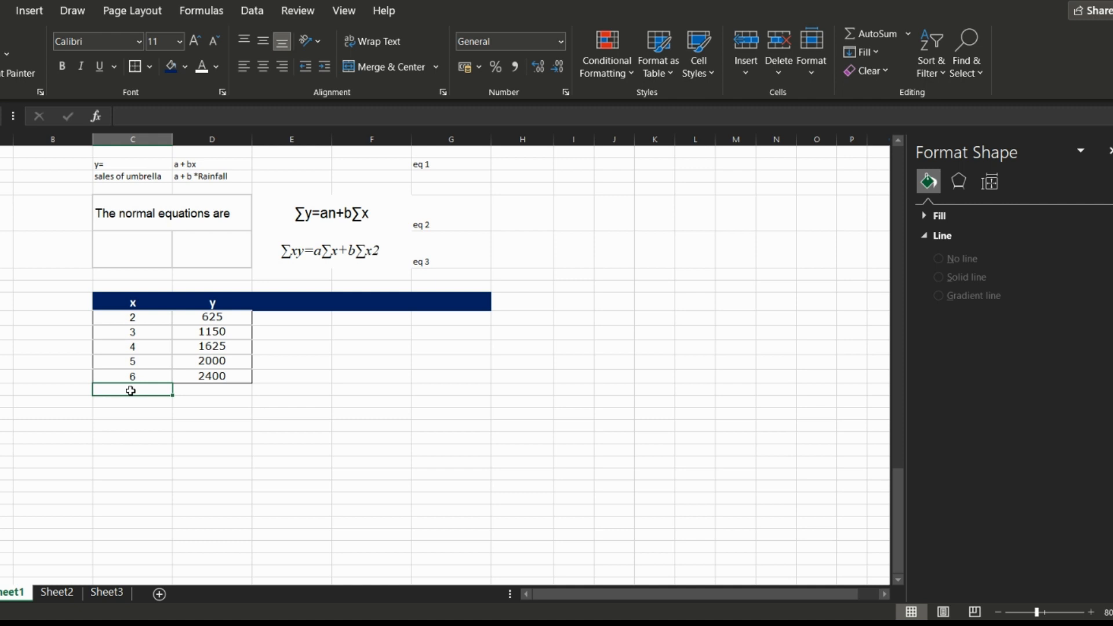
# Directly below the x values, add the total formula =SUM(C101:C105)
pyautogui.write('=sum')
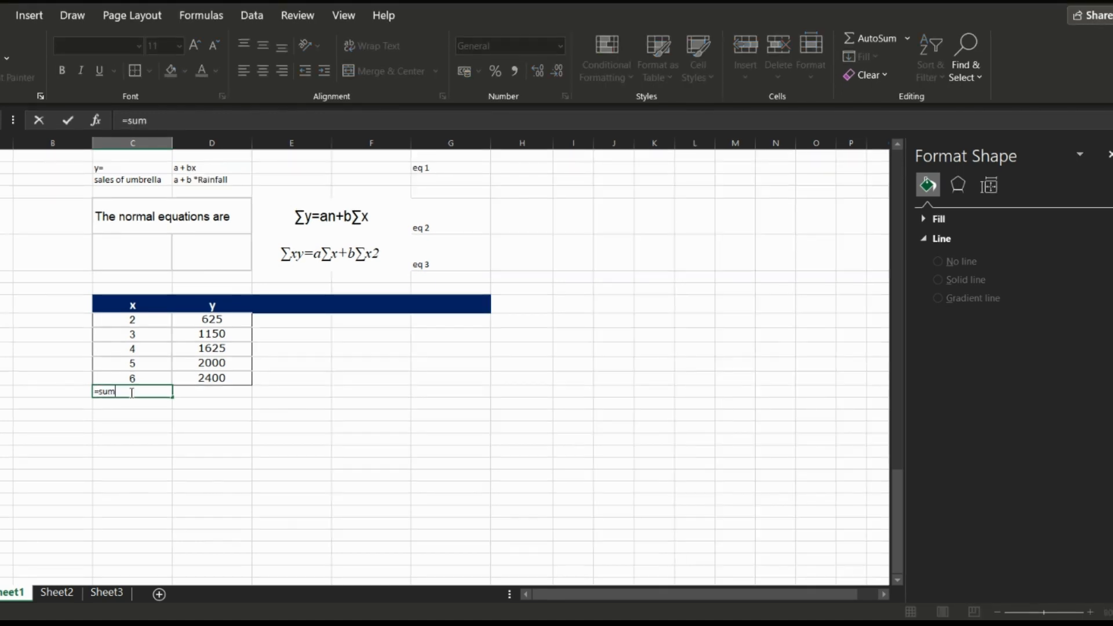
pyautogui.write('(')
pyautogui.click(123, 321)
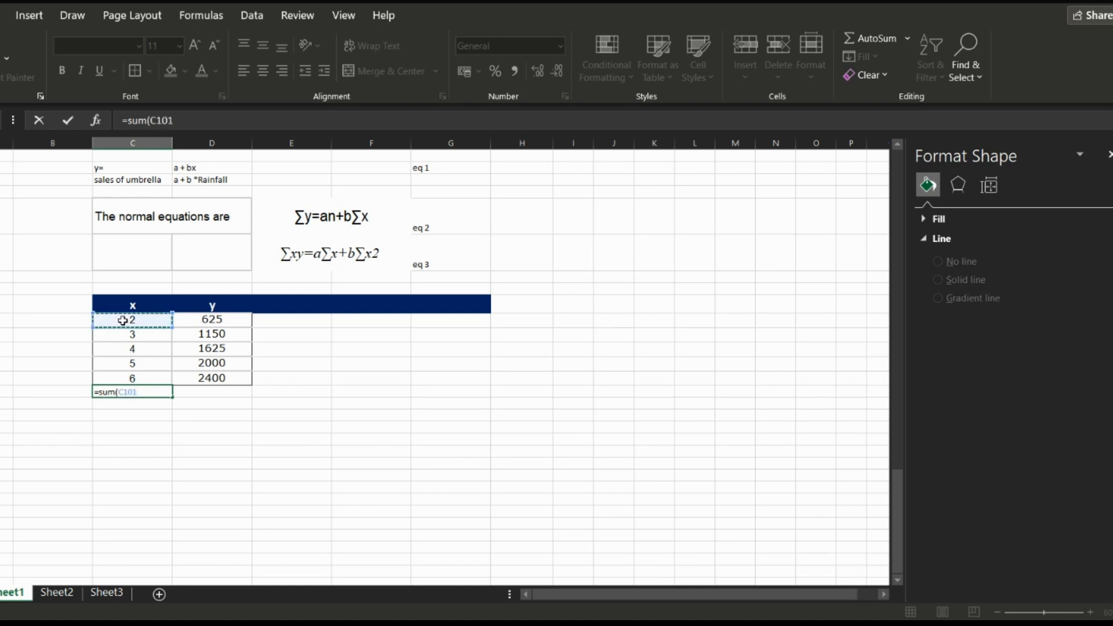
pyautogui.hotkey('shift', 'Down')
pyautogui.hotkey('shift', 'Down')
pyautogui.hotkey('shift', 'Down')
pyautogui.hotkey('shift', 'Down')
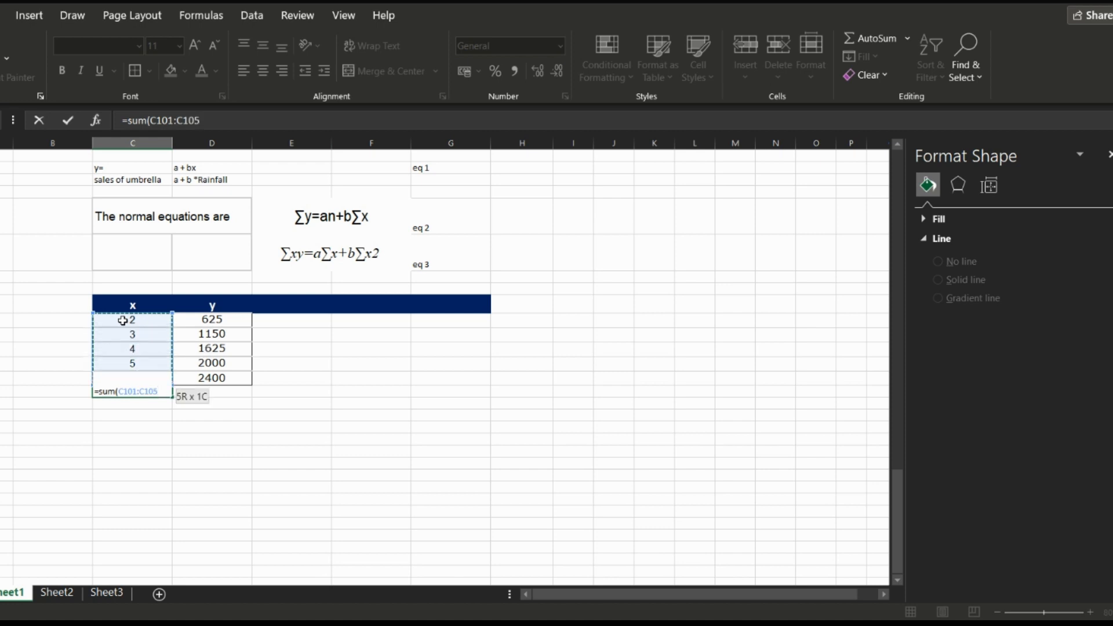
pyautogui.write(')')
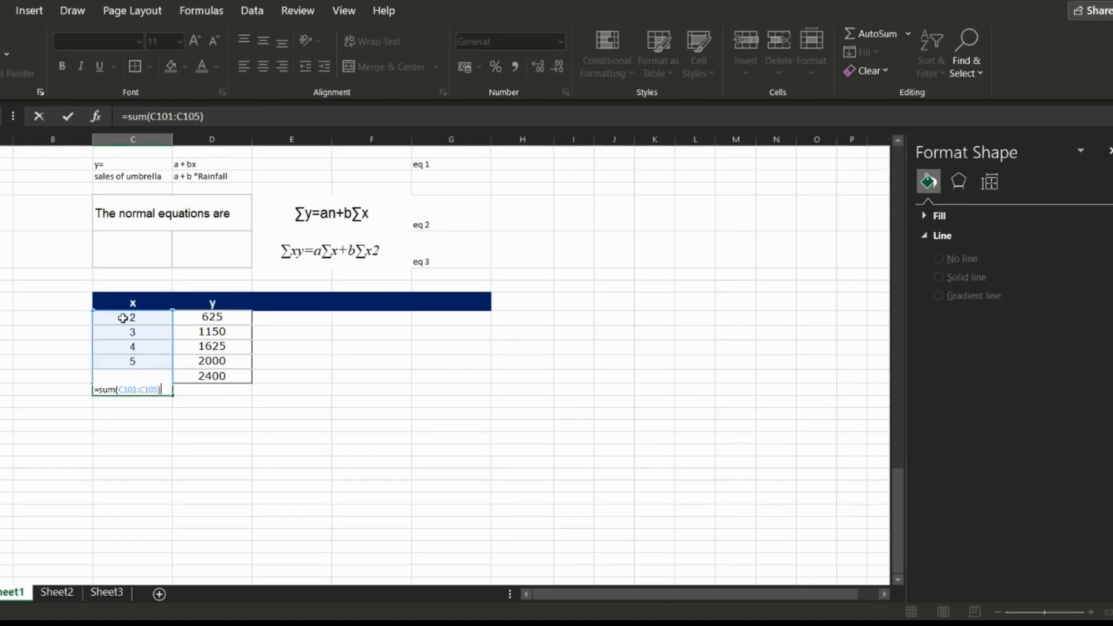
pyautogui.press('Return')
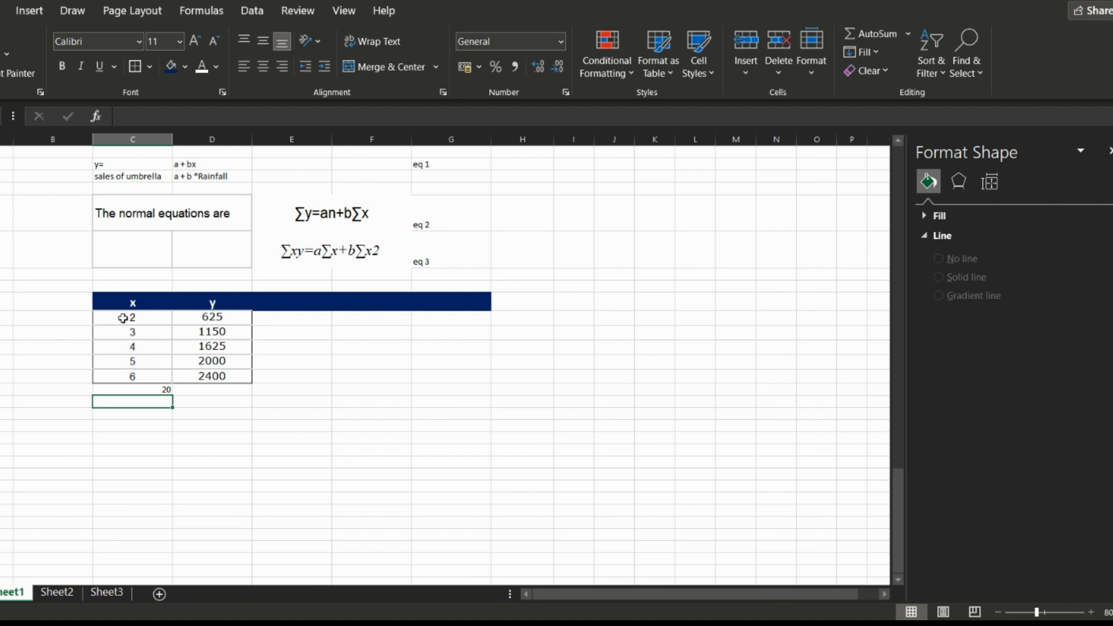
# Make the x total bold at font size 14 and extend its sum formula to the y column
pyautogui.click(152, 389)
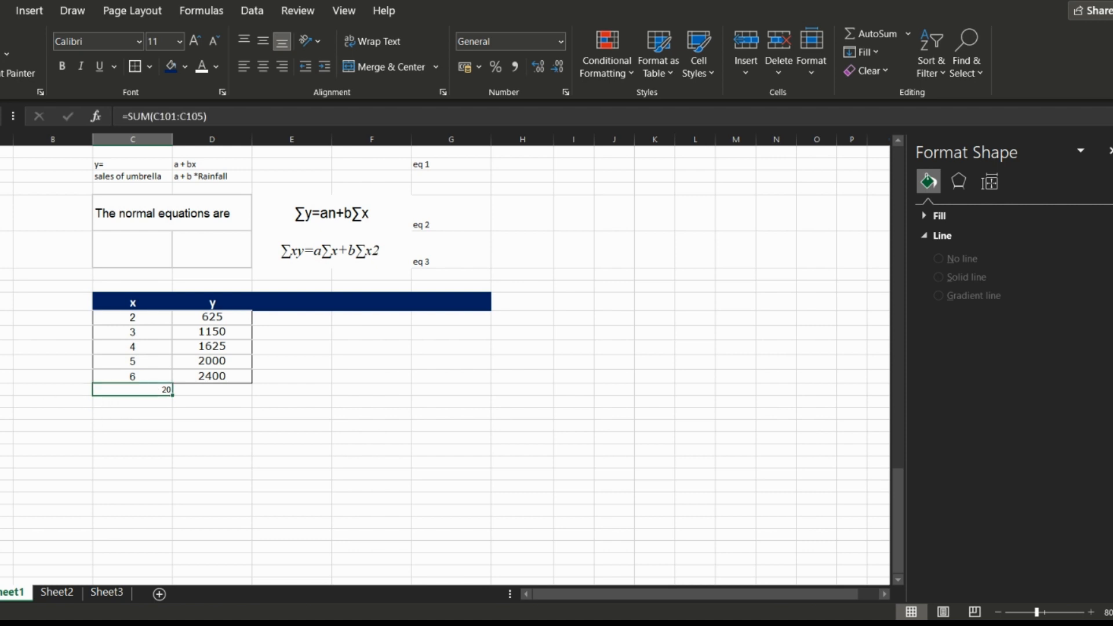
pyautogui.hotkey('ctrl', 'shift', '.')
pyautogui.hotkey('ctrl', 'shift', '.')
pyautogui.hotkey('ctrl', 'b')
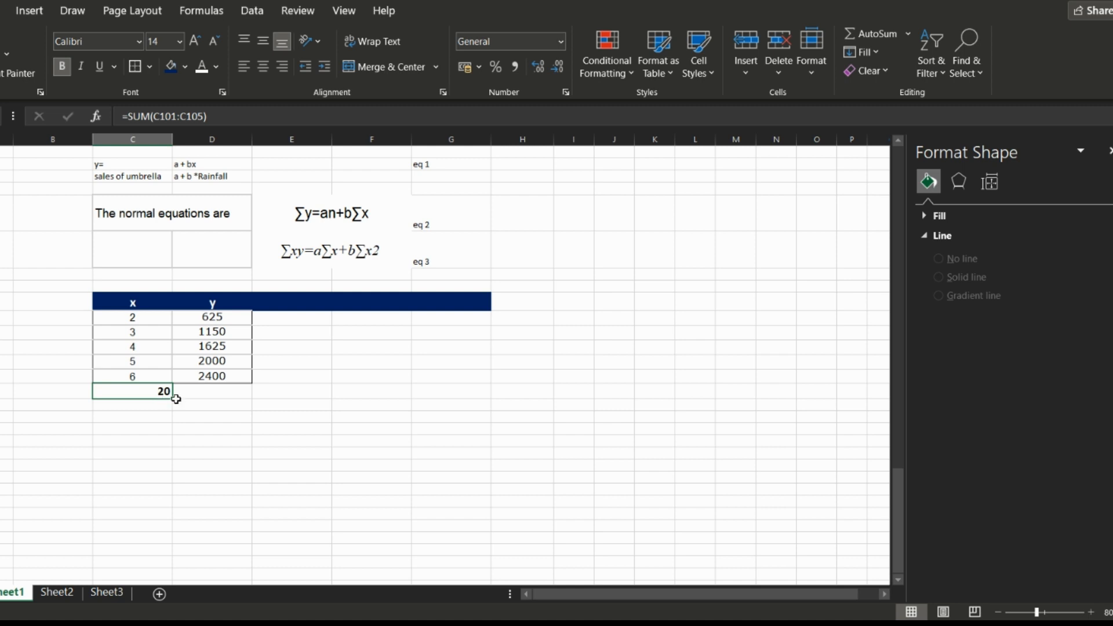
pyautogui.moveTo(174, 400); pyautogui.dragTo(249, 399)
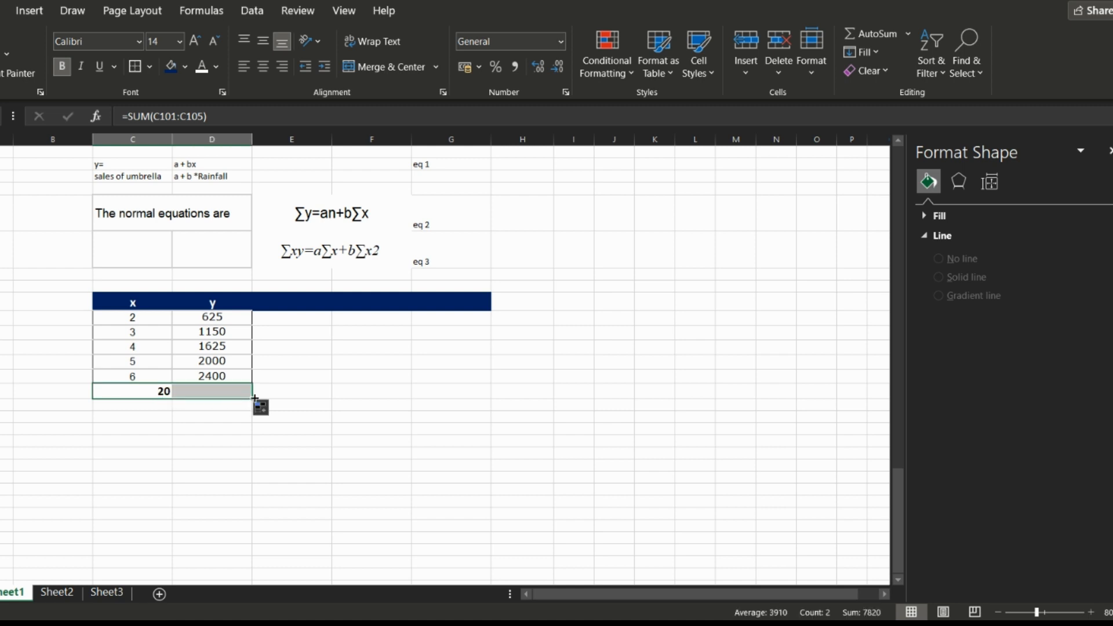
pyautogui.click(278, 391)
# Add the headers "xy" in column E and "x2" in column F of the curve-fitting table
pyautogui.click(358, 258)
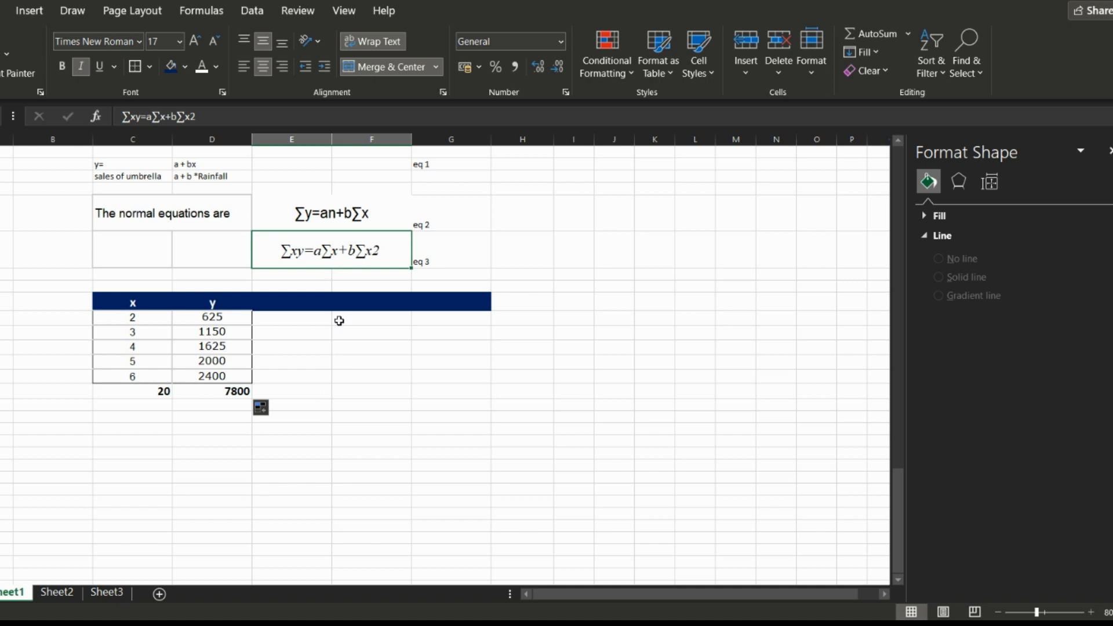
pyautogui.click(293, 302)
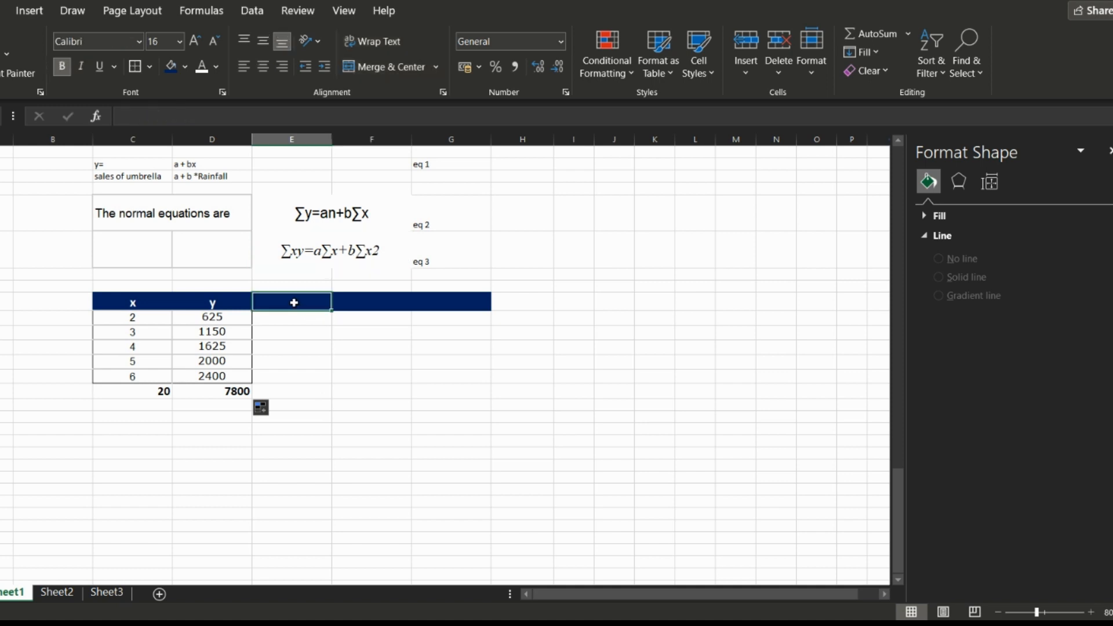
pyautogui.write('xy')
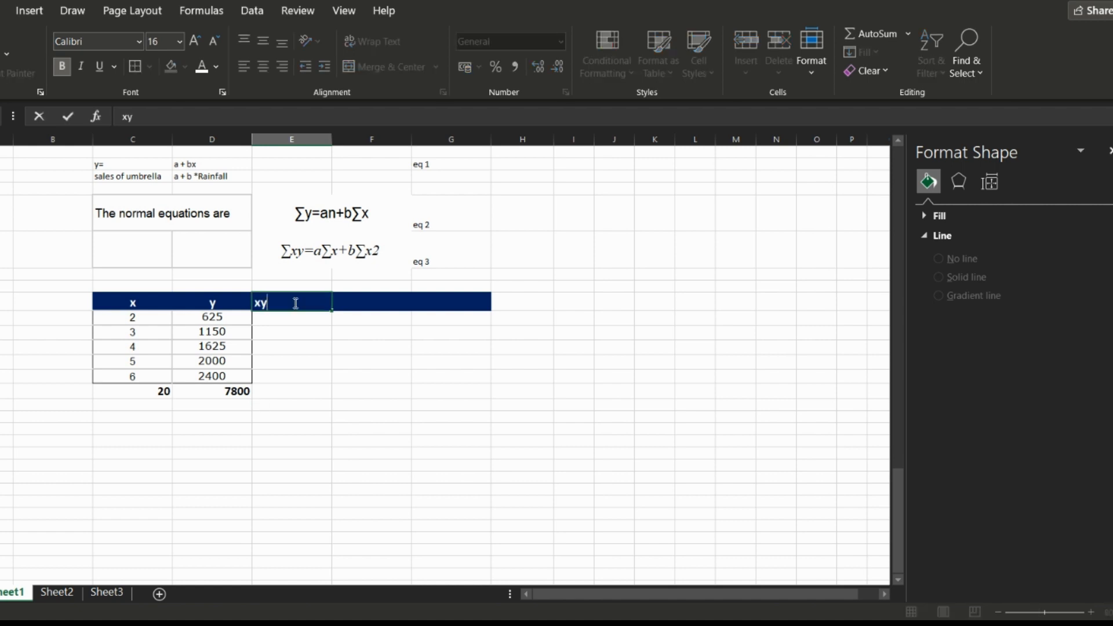
pyautogui.press('Tab')
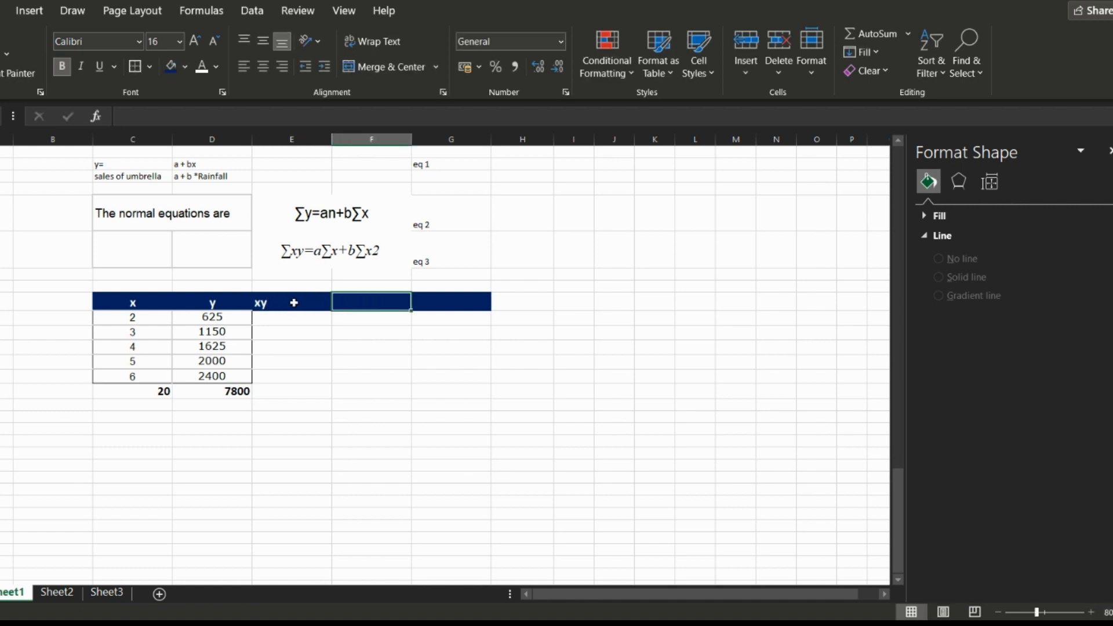
pyautogui.write('x2')
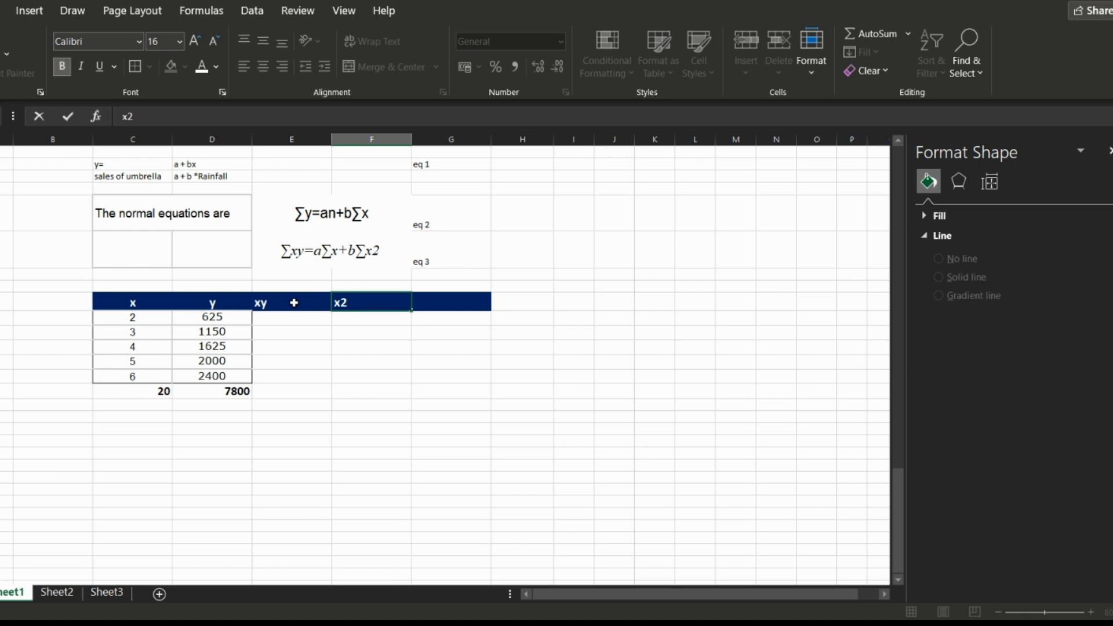
pyautogui.press('Return')
# Calculate the xy column by multiplying each x value by its y value, starting with =C101*D101
pyautogui.write('=')
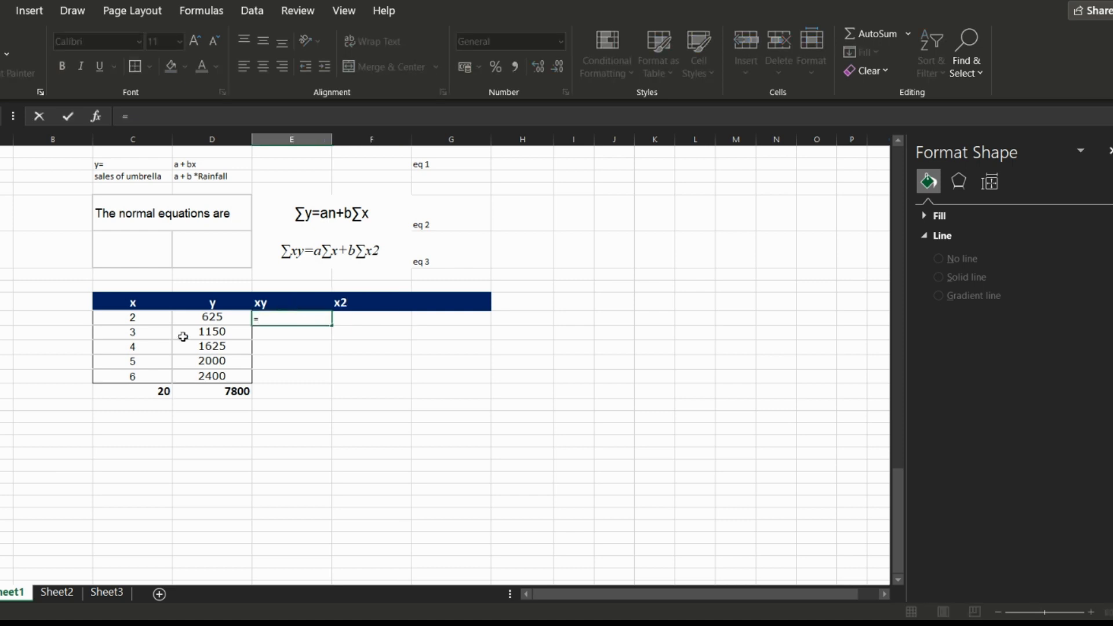
pyautogui.click(129, 319)
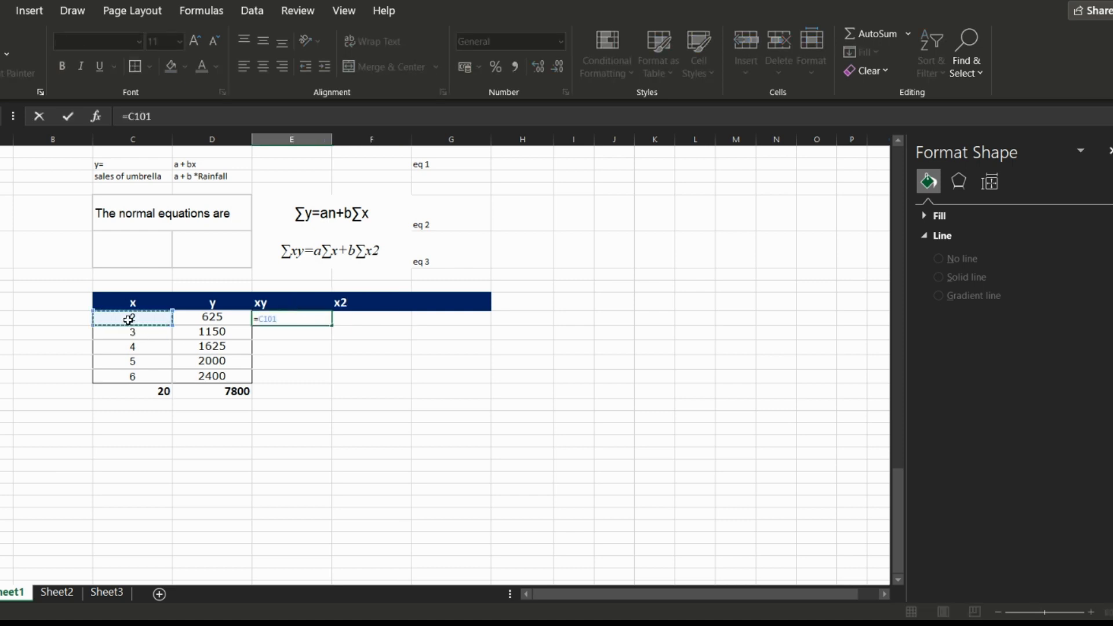
pyautogui.write('*E101')
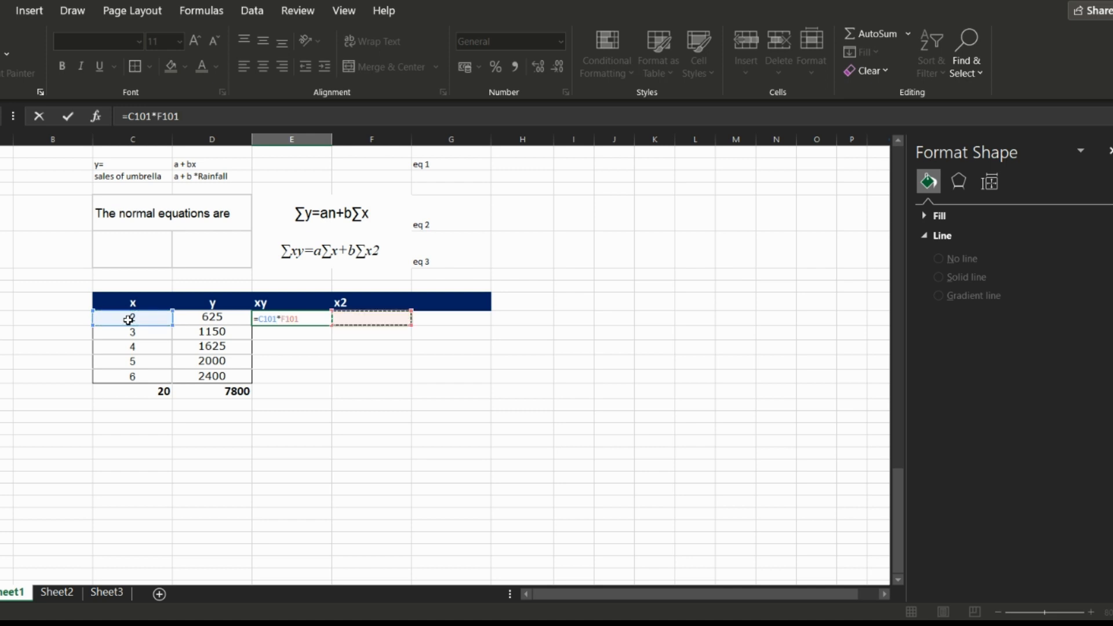
pyautogui.press('Left')
pyautogui.press('Left')
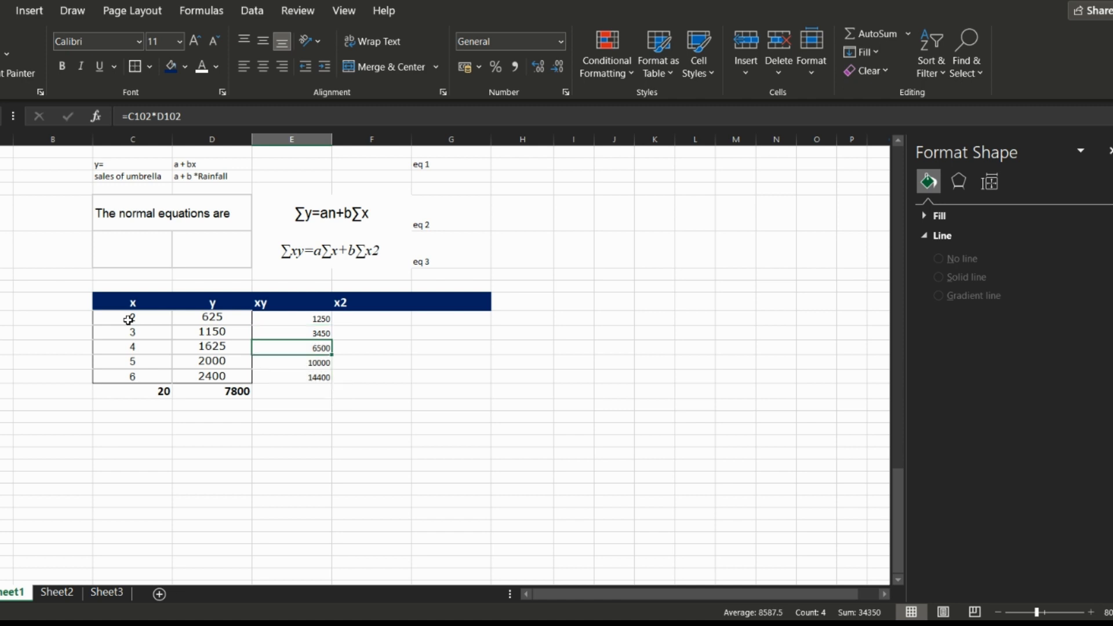
# In the first row of the x2 column, build a formula multiplying the x value in C101 by itself
pyautogui.click(381, 320)
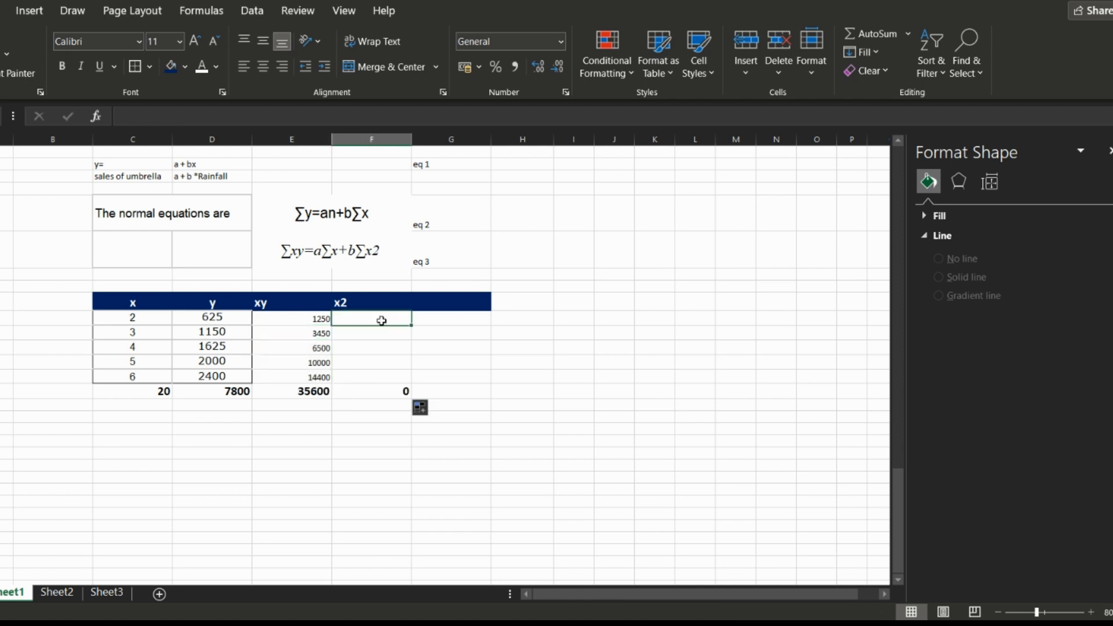
pyautogui.write('=')
pyautogui.click(132, 320)
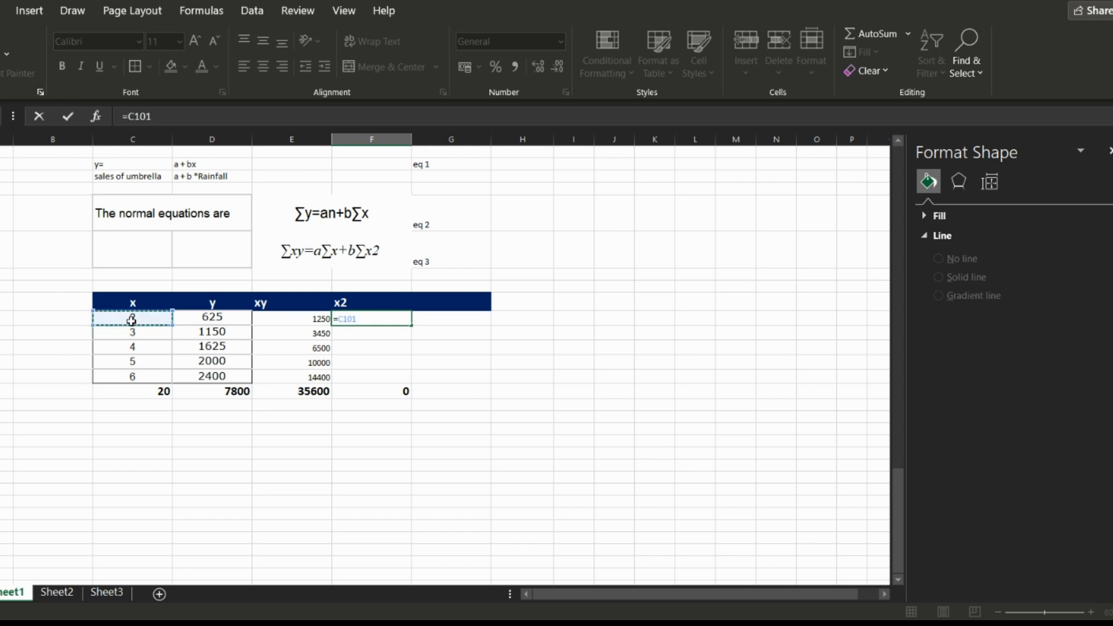
pyautogui.write('*')
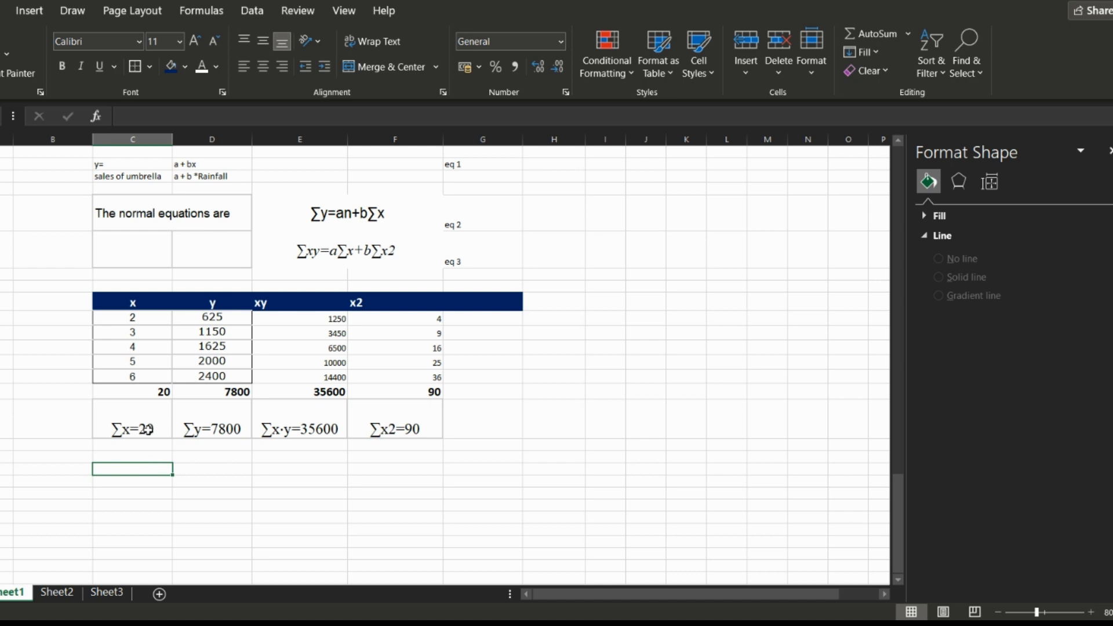
# Below the sums row, write the first normal equation with the sums substituted: "7800=" in column D and "5*a + 20* b" in column E
pyautogui.click(148, 430)
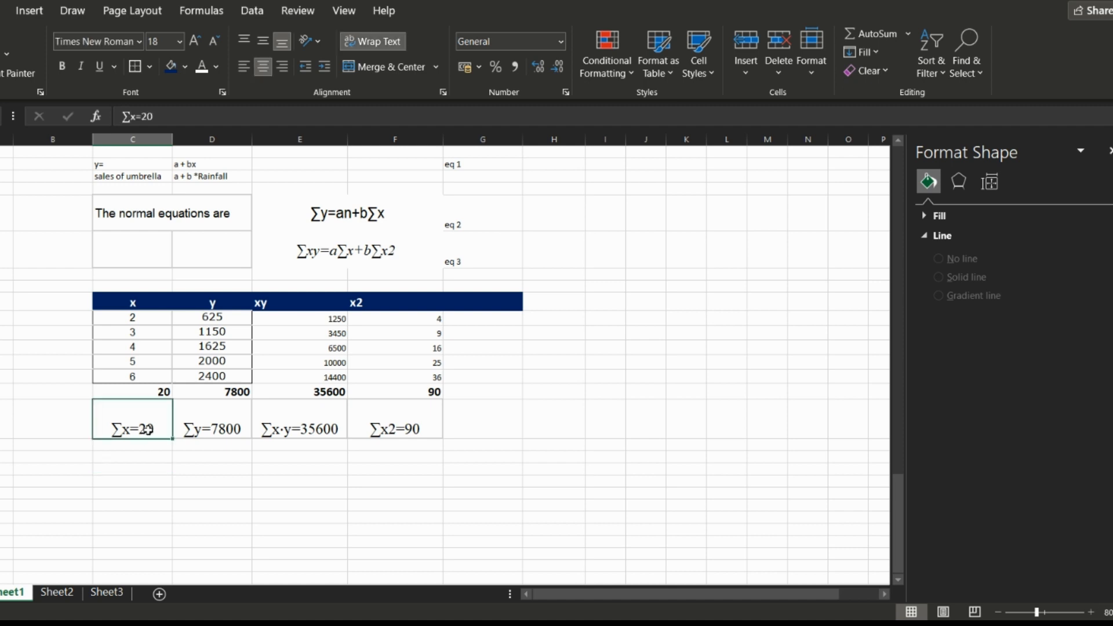
pyautogui.click(192, 430)
pyautogui.click(292, 432)
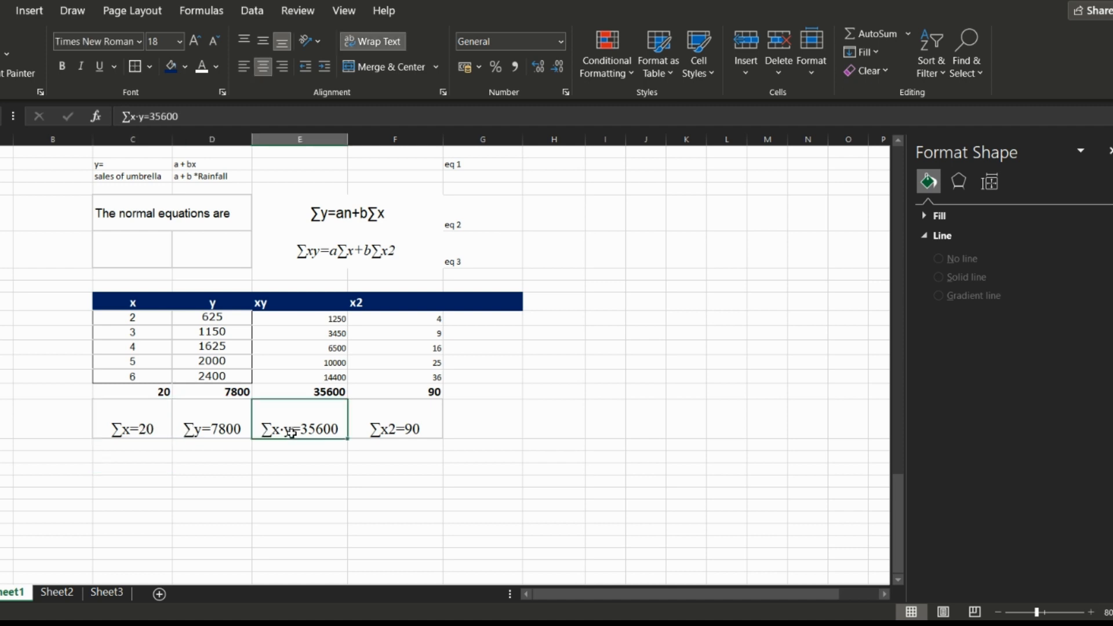
pyautogui.click(416, 429)
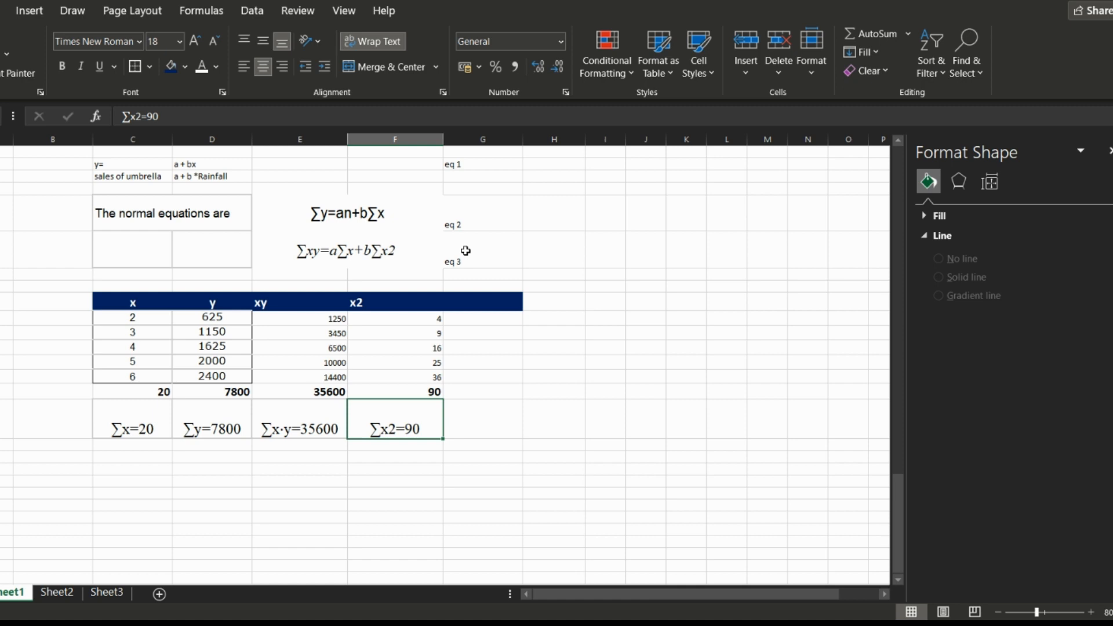
pyautogui.click(201, 467)
pyautogui.write('7800')
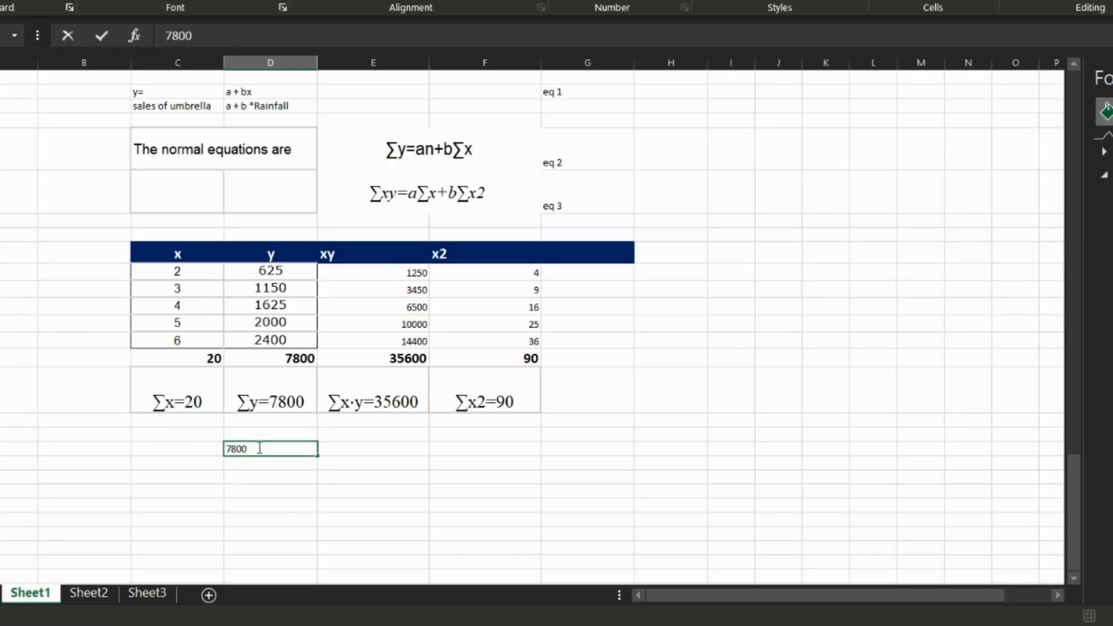
pyautogui.write('=')
pyautogui.press('Tab')
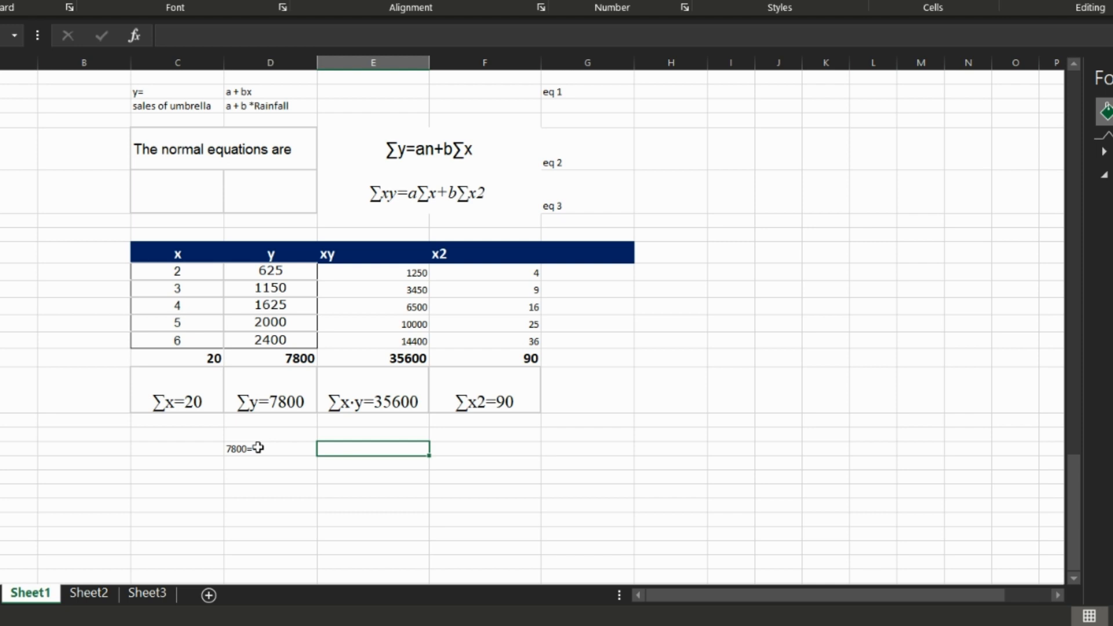
pyautogui.write('5')
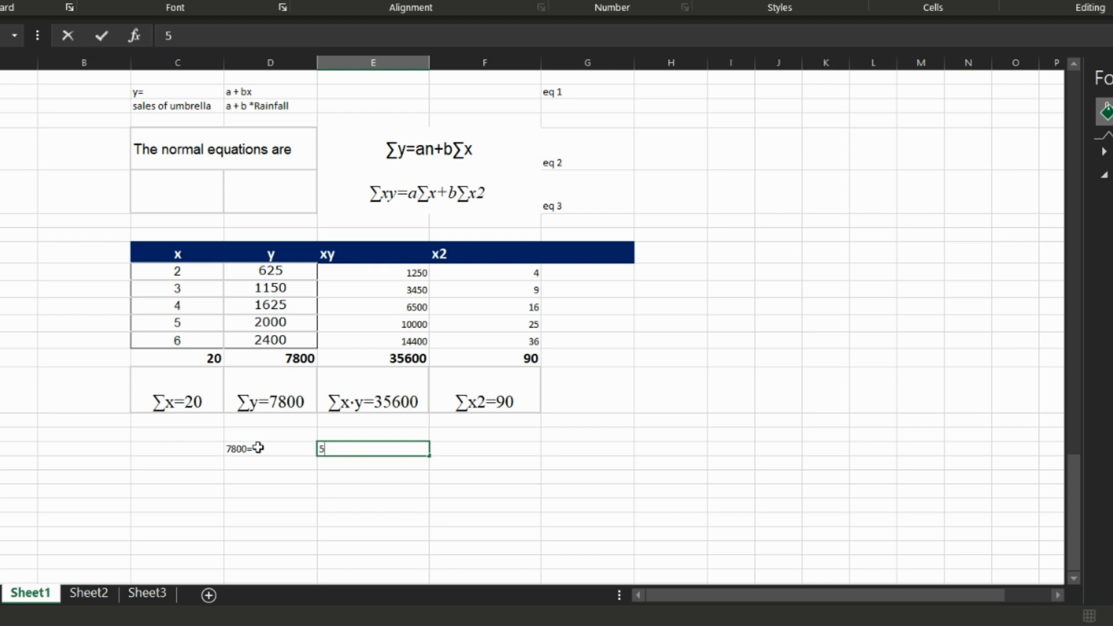
pyautogui.write('*a + 20* b')
pyautogui.press('Return')
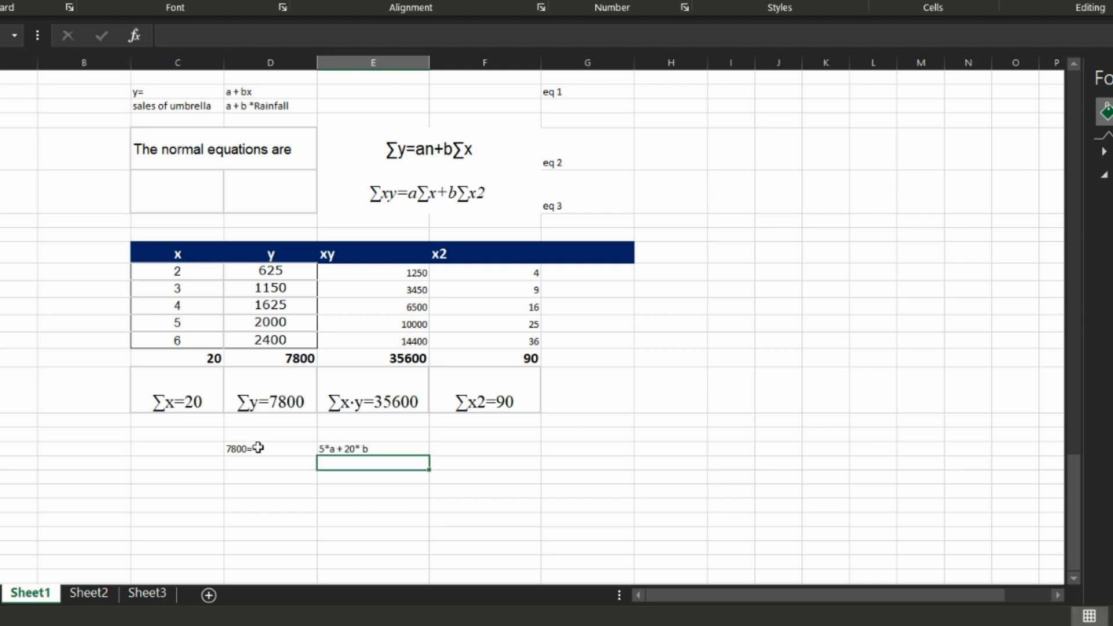
# In the row below, write the second normal equation with the sums substituted: "35600=" in column D and "20*a + 90*b" in column E
pyautogui.press('Left')
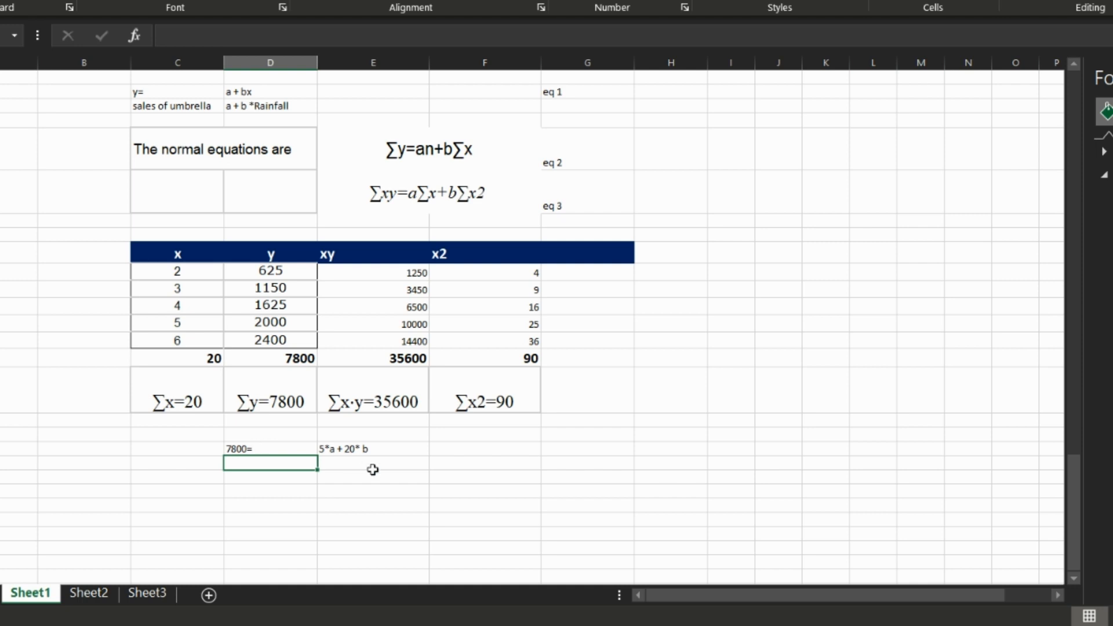
pyautogui.write('35600')
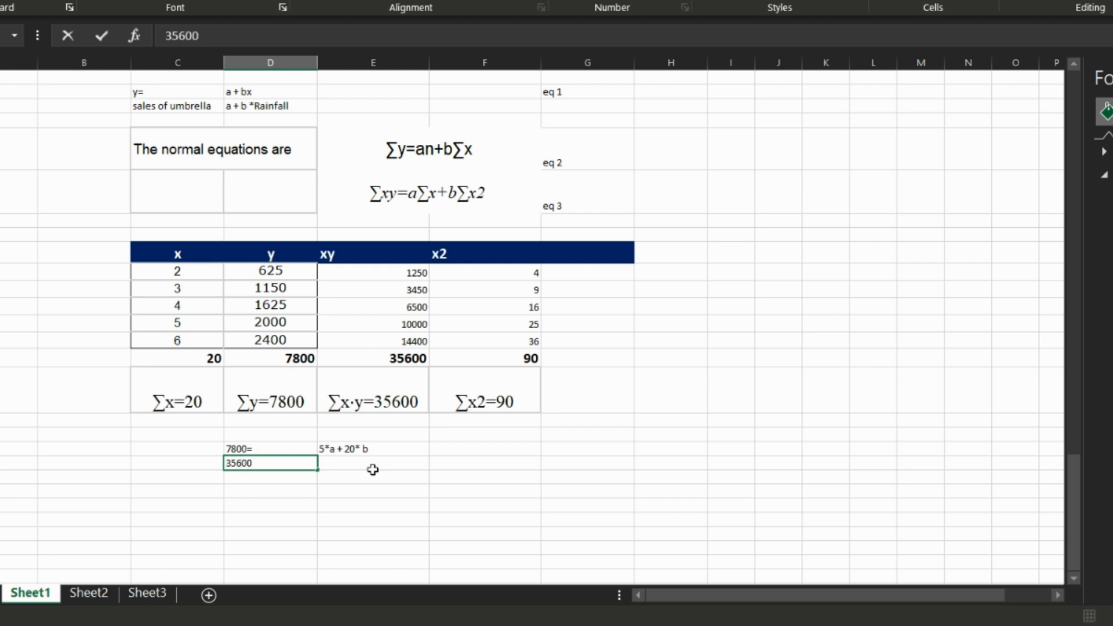
pyautogui.write('=')
pyautogui.click(374, 470)
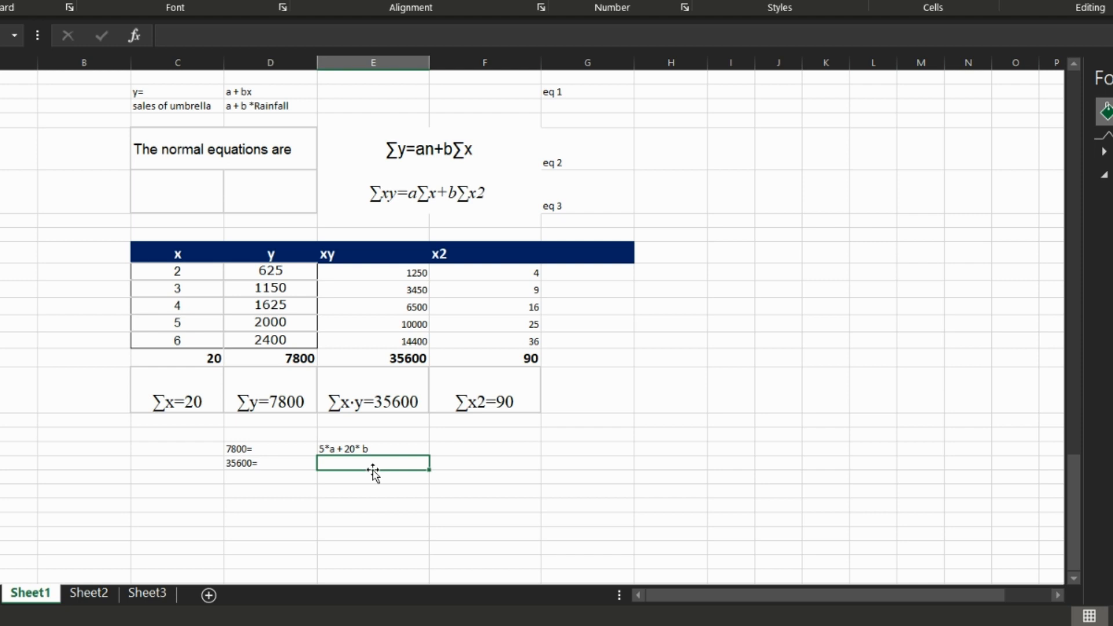
pyautogui.write('20*')
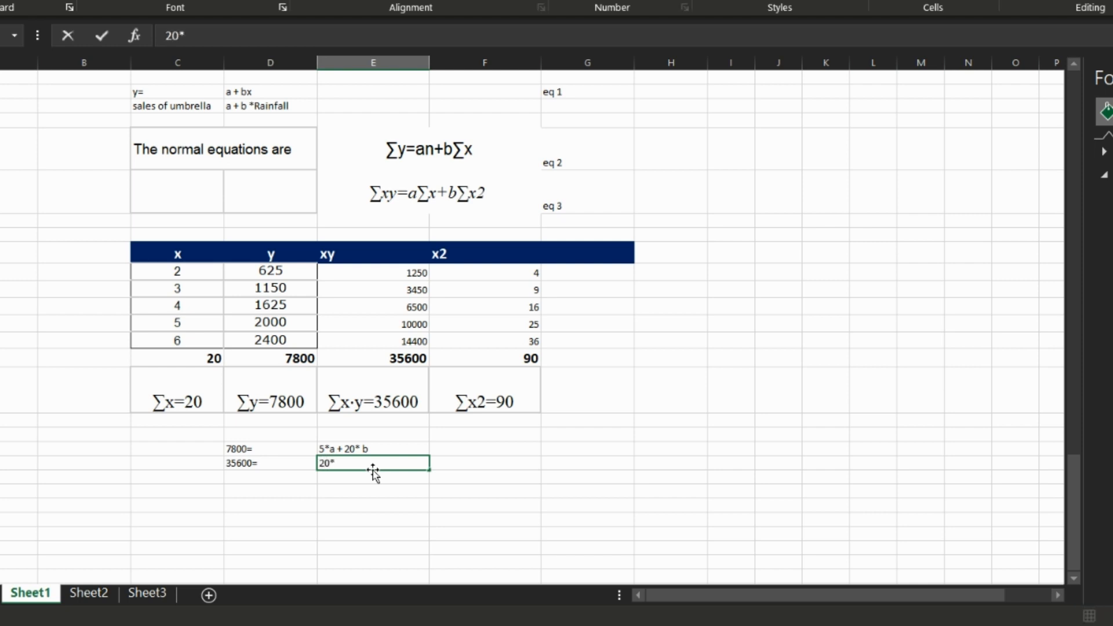
pyautogui.write('a +')
pyautogui.write('90*b')
# Label the two substituted equations "eq4" and "eq5" in column F
pyautogui.click(495, 451)
pyautogui.write('eq4')
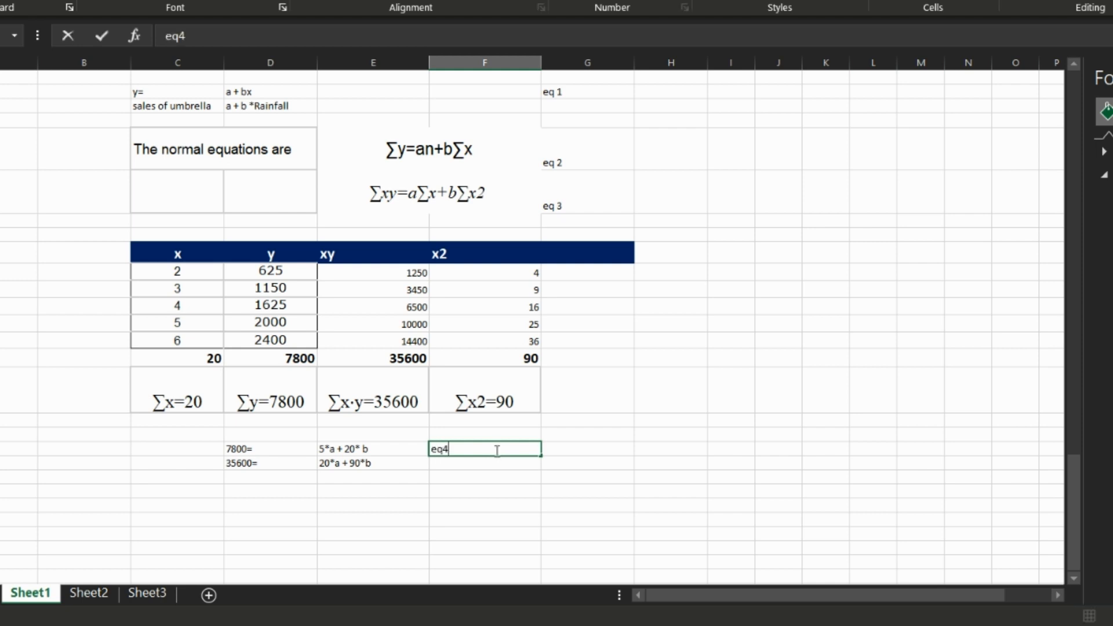
pyautogui.press('Return')
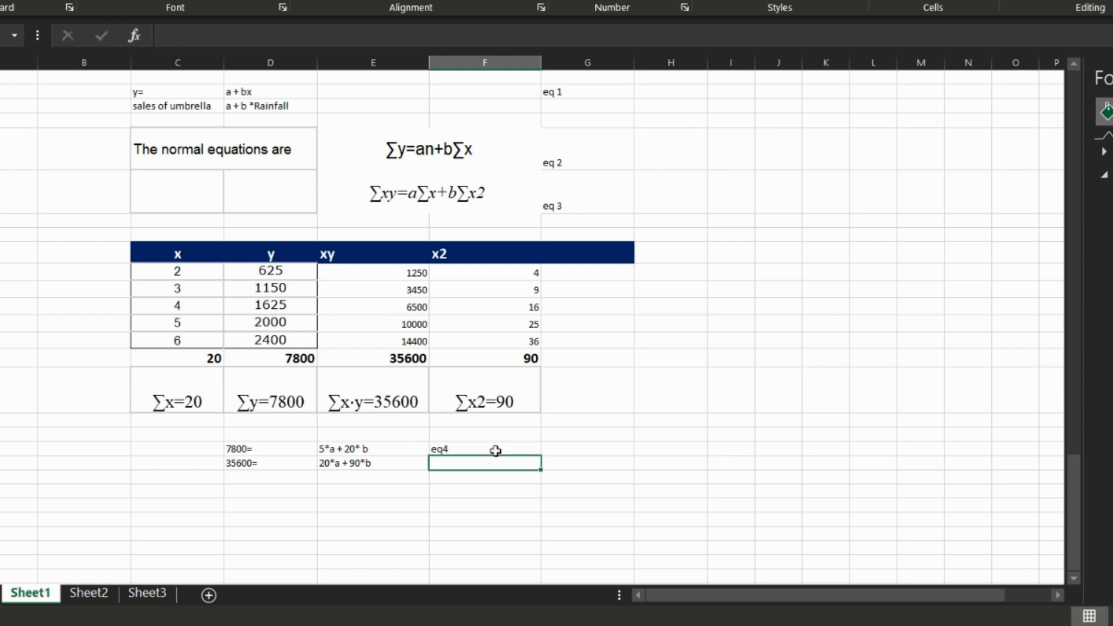
pyautogui.write('eq5')
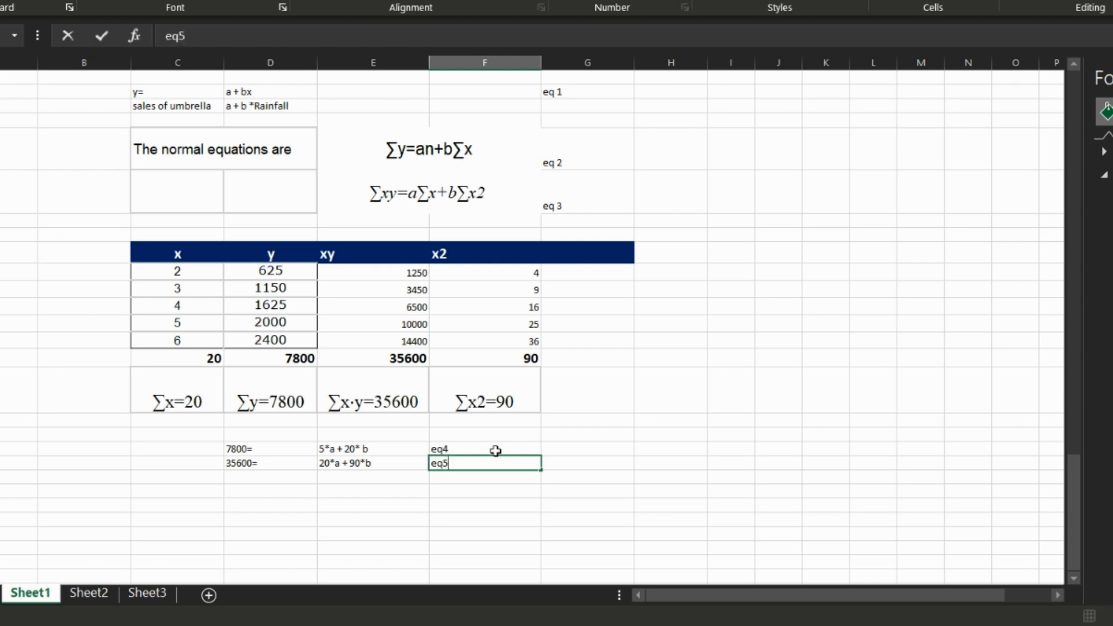
pyautogui.press('Return')
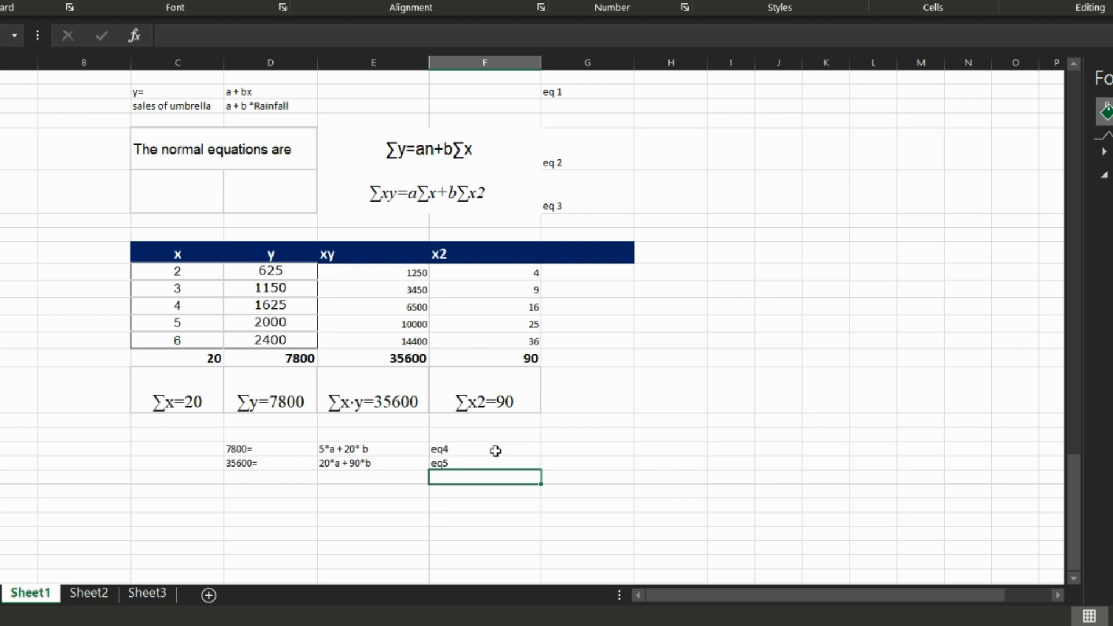
# Change the eq4 label to "eq4*4" and write the multiplied right-hand side "20*a + 80*b" in column E below the second equation
pyautogui.press('Up')
pyautogui.press('Right')
pyautogui.write('20')
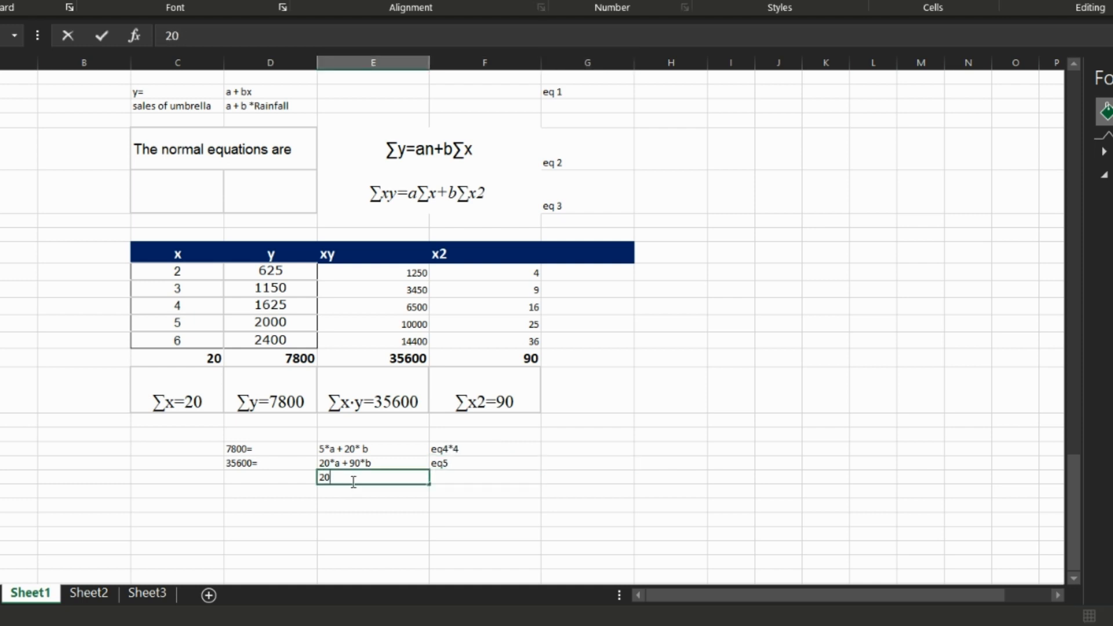
pyautogui.write('*a + 90*b')
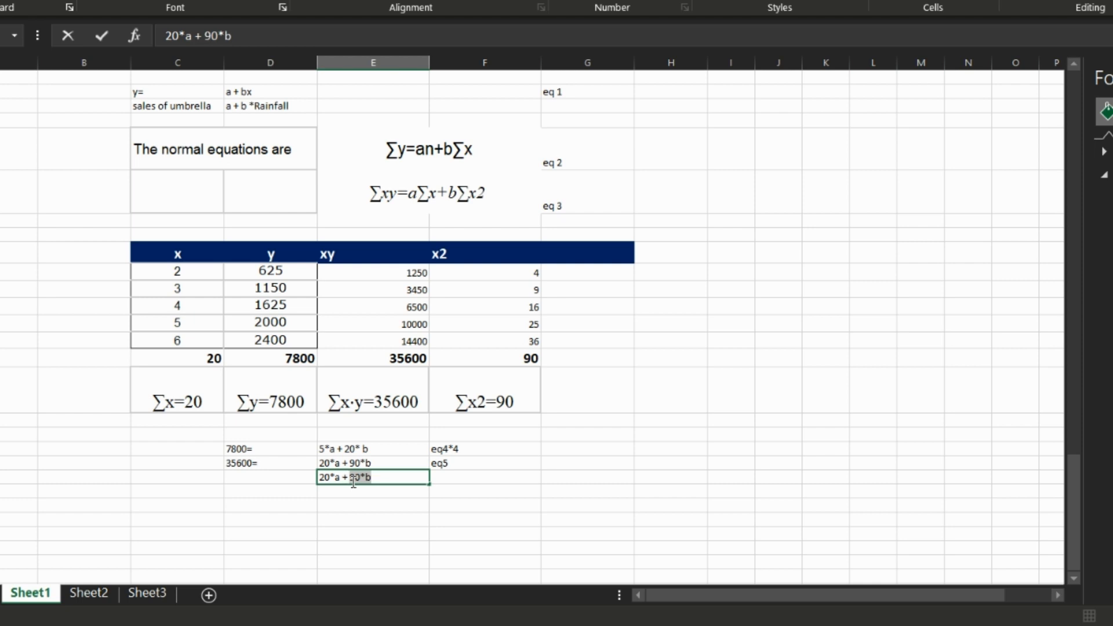
pyautogui.press('Tab')
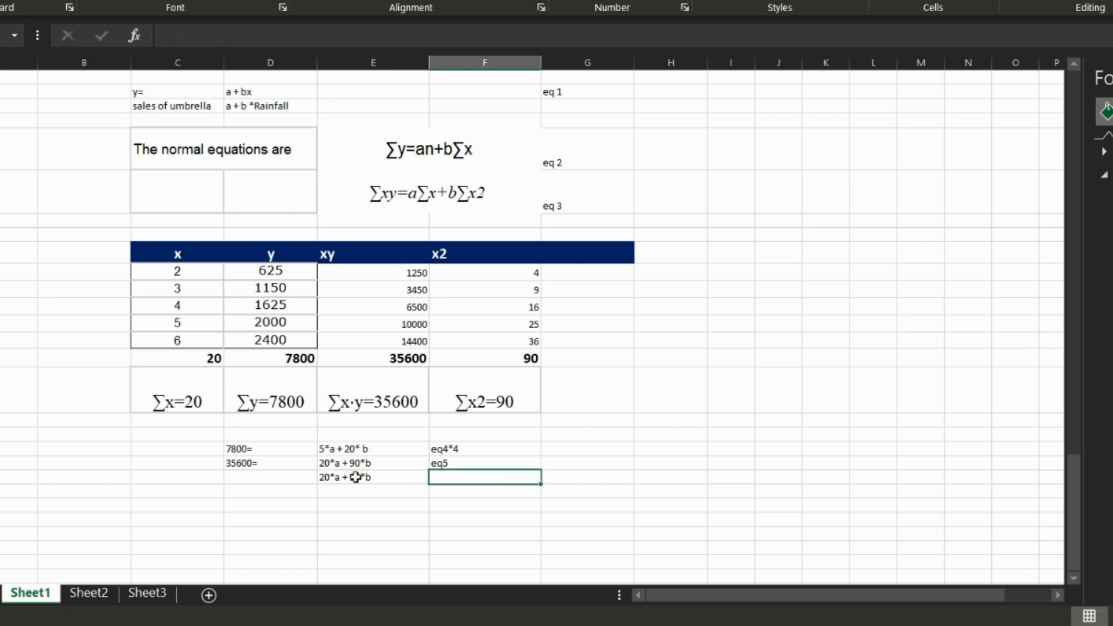
pyautogui.doubleClick(355, 477)
pyautogui.press('BackSpace')
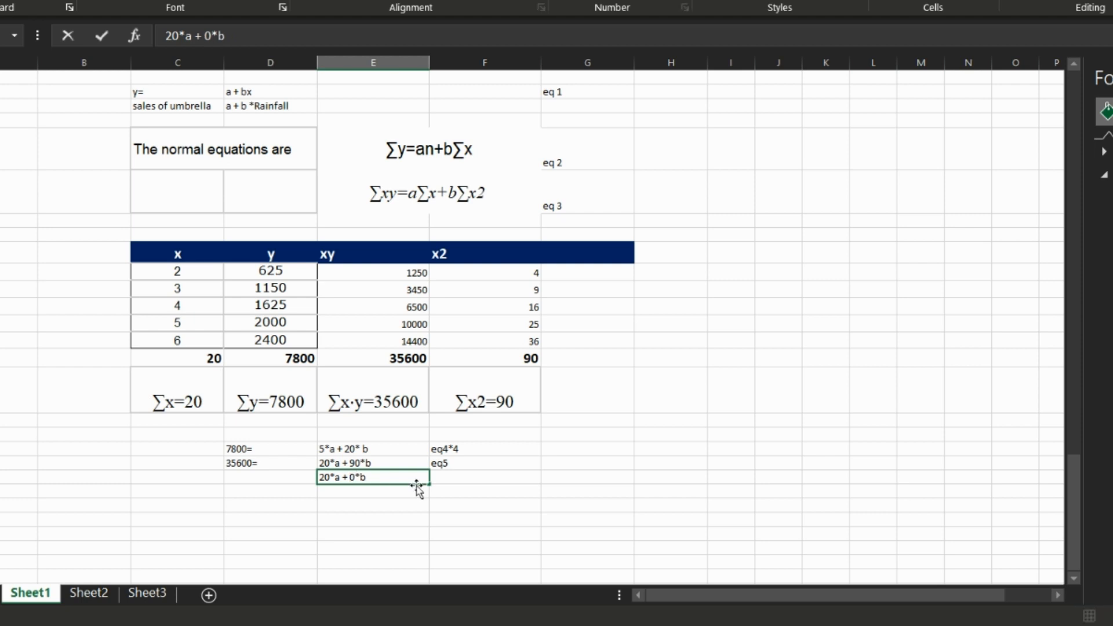
pyautogui.write('8')
# Enter 31200 in column D as the left-hand side of the multiplied equation
pyautogui.click(261, 477)
pyautogui.write('31')
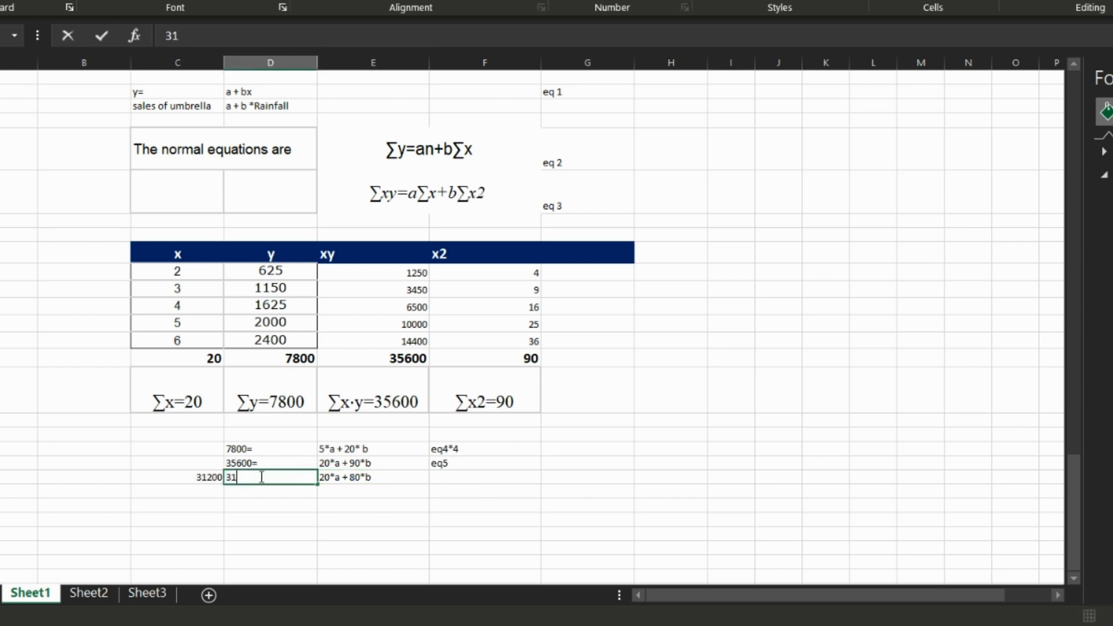
pyautogui.write('200')
# Add the notes "By method of substitution" in D114 and "solve for a and b" in D115
pyautogui.click(272, 506)
pyautogui.write('By')
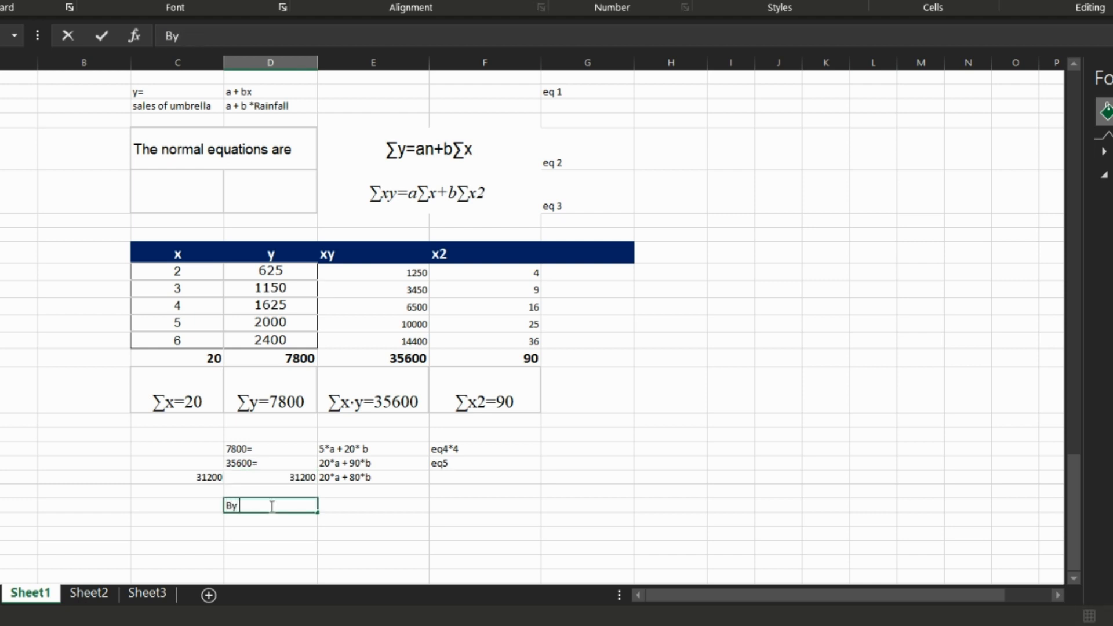
pyautogui.write(' method of ')
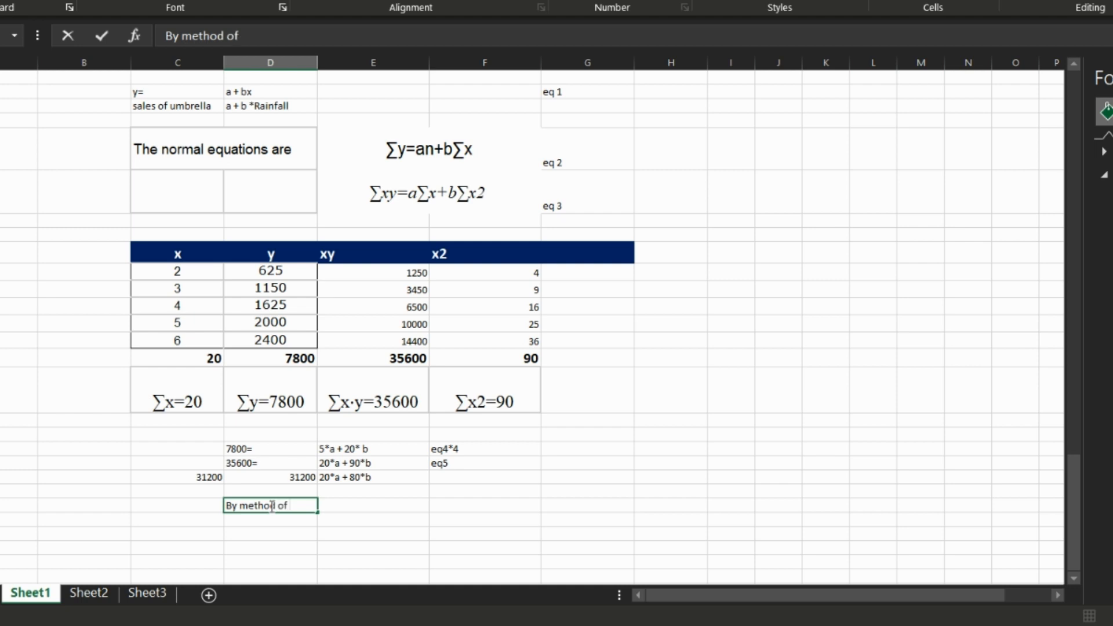
pyautogui.write('substitution')
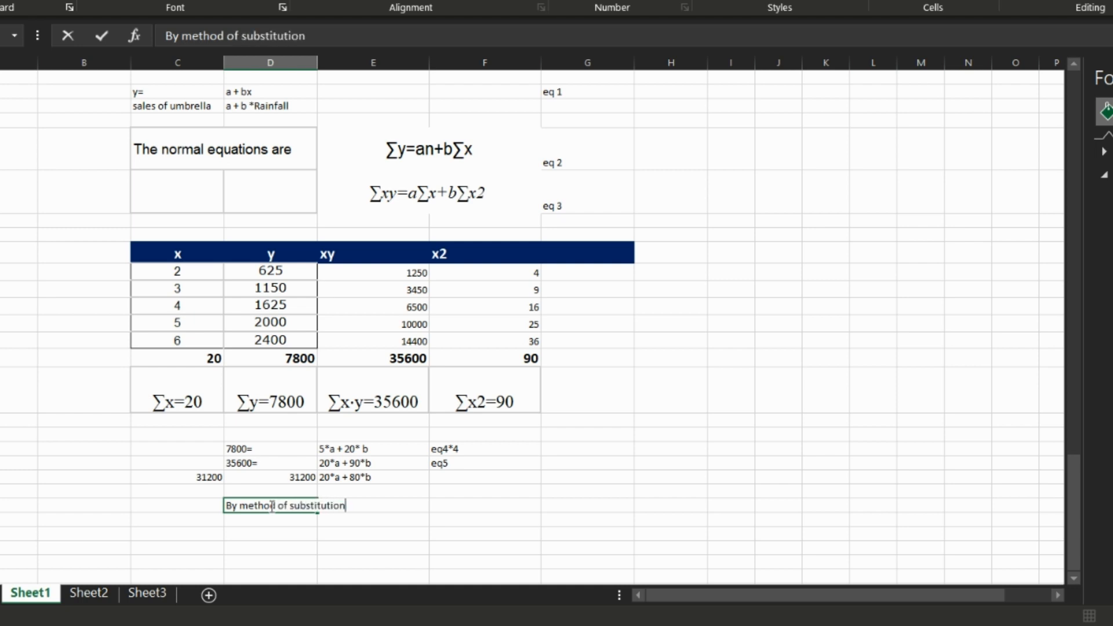
pyautogui.press('Return')
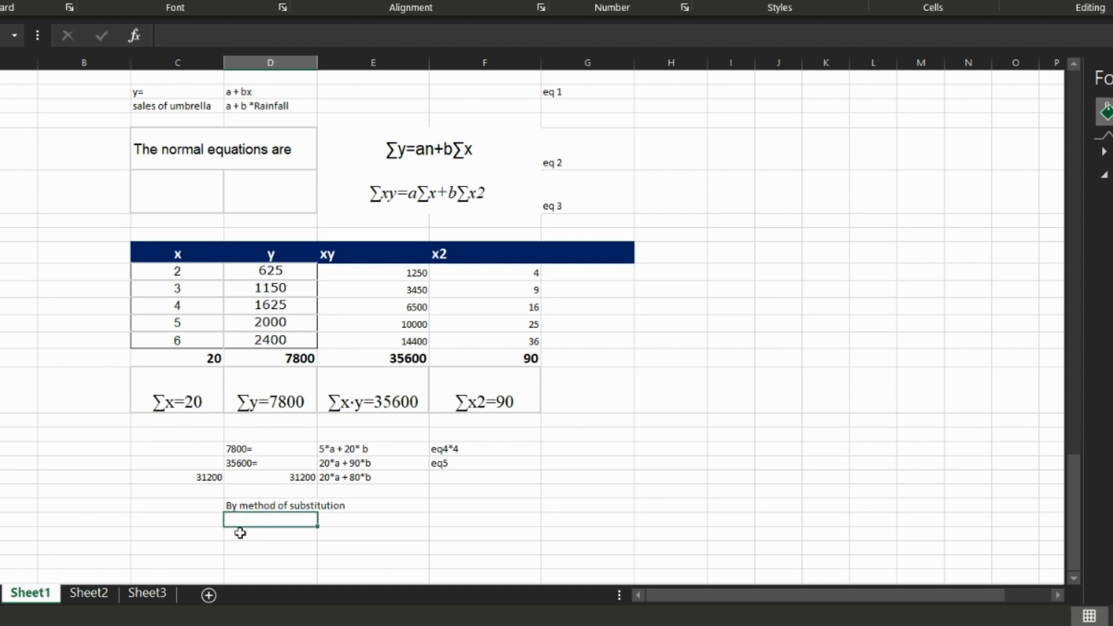
pyautogui.write('solve f')
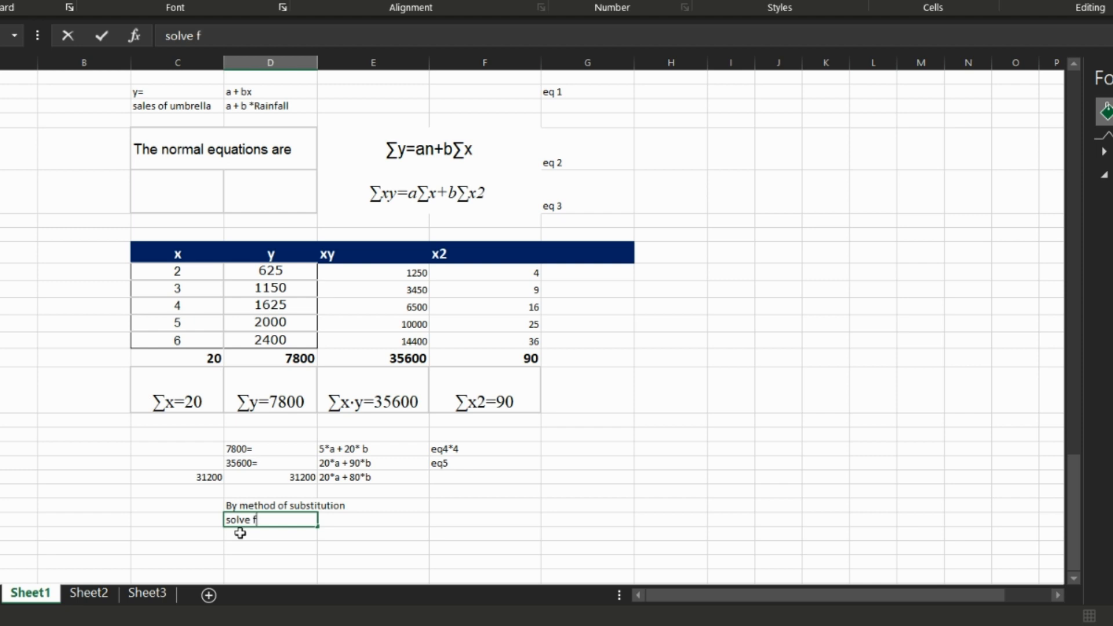
pyautogui.write('or a and b')
pyautogui.press('Return')
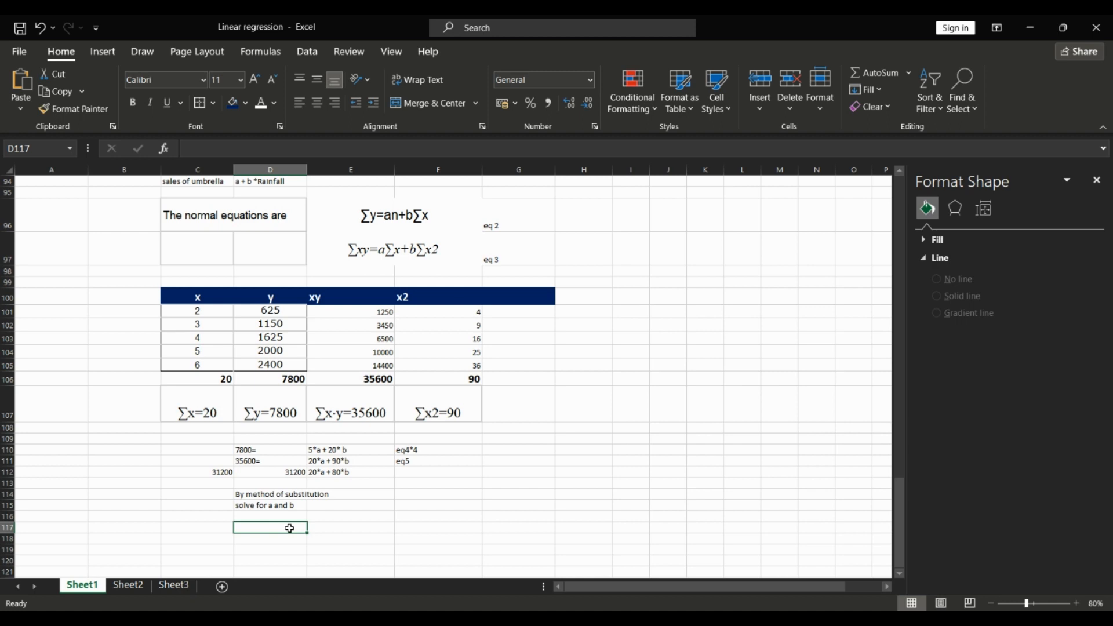
# Paste the solved coefficients into D117:E118, with b as 440 and a as -200
pyautogui.write('b\t440 a\t-200')
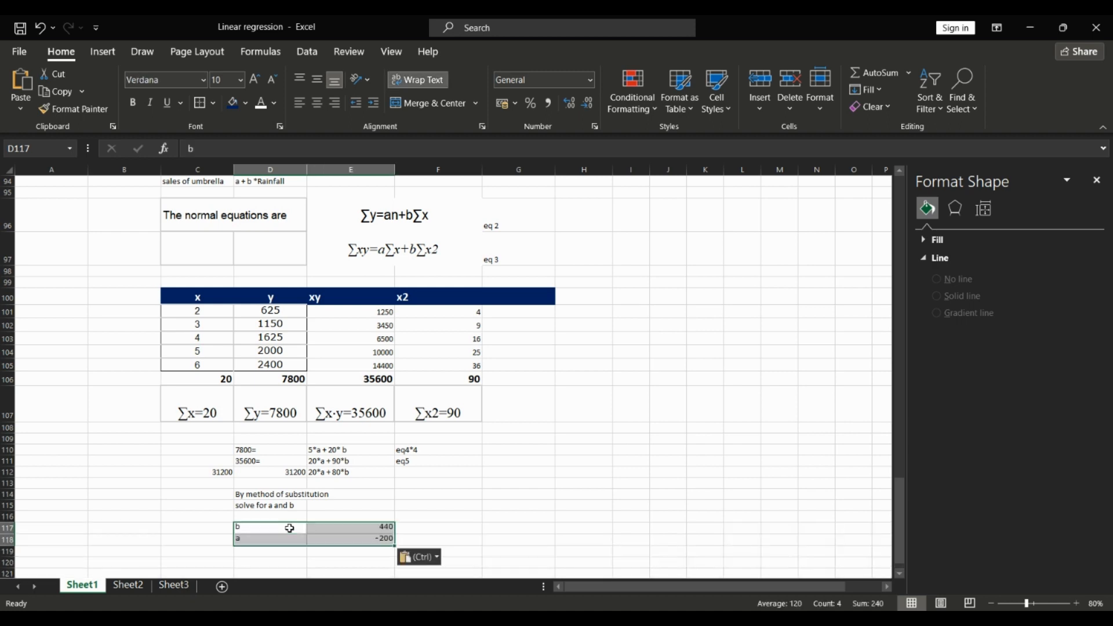
pyautogui.click(349, 529)
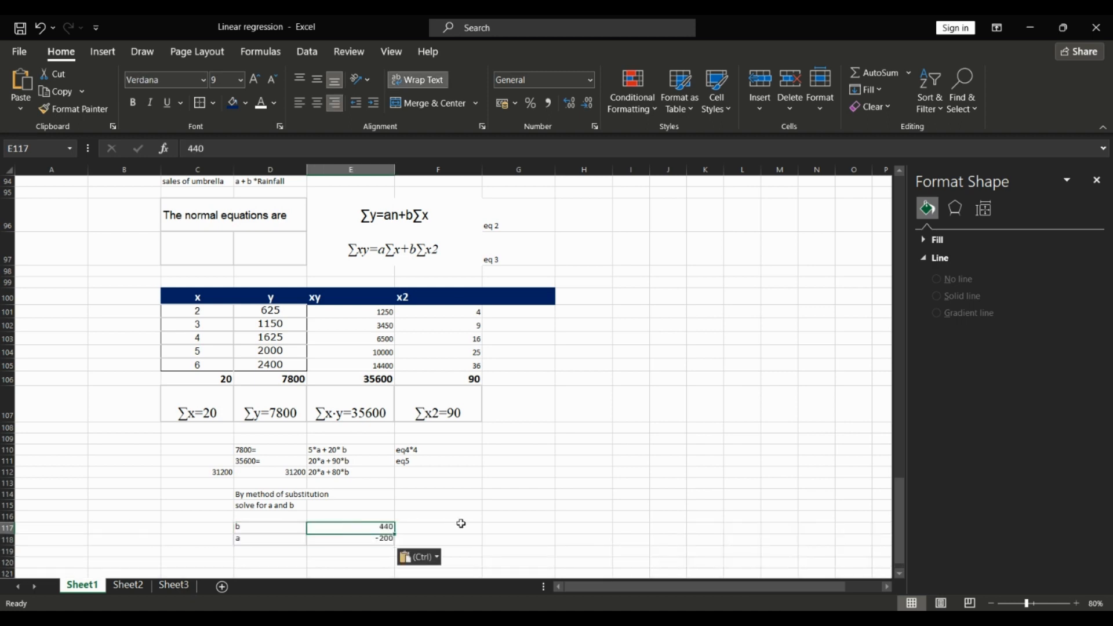
pyautogui.click(363, 540)
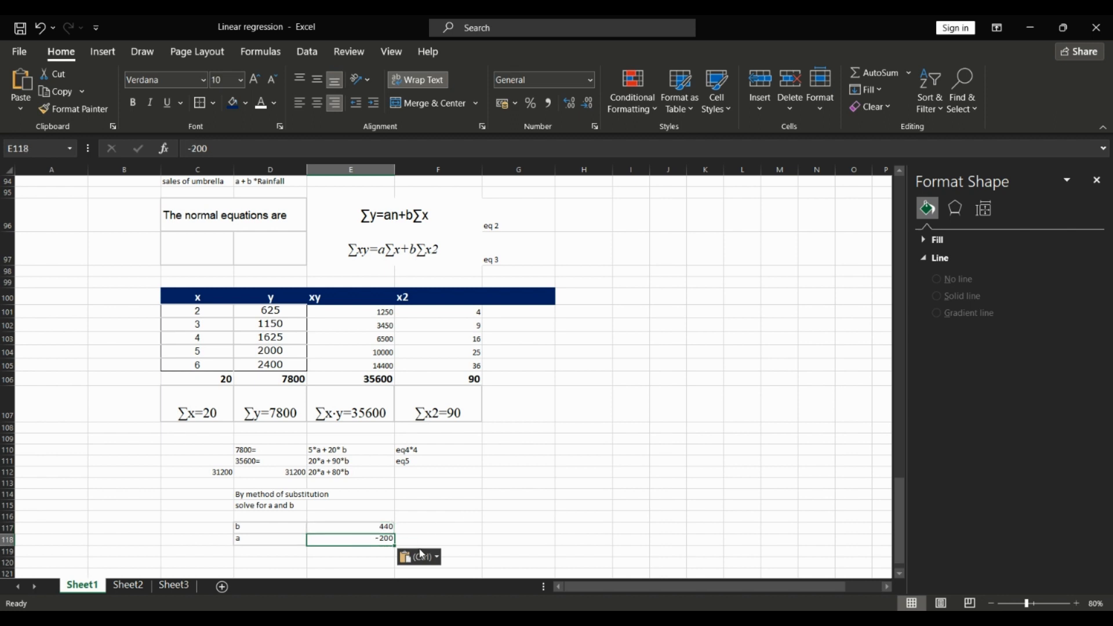
# Add the note "Put in eq1" in D120, below the solved coefficients
pyautogui.click(278, 552)
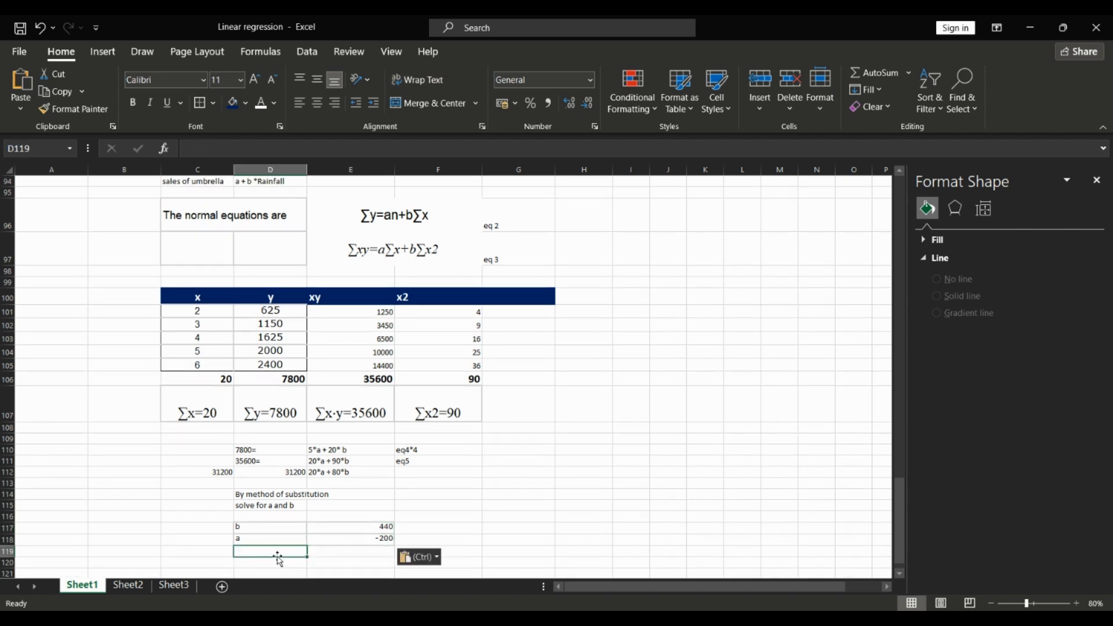
pyautogui.press('Down')
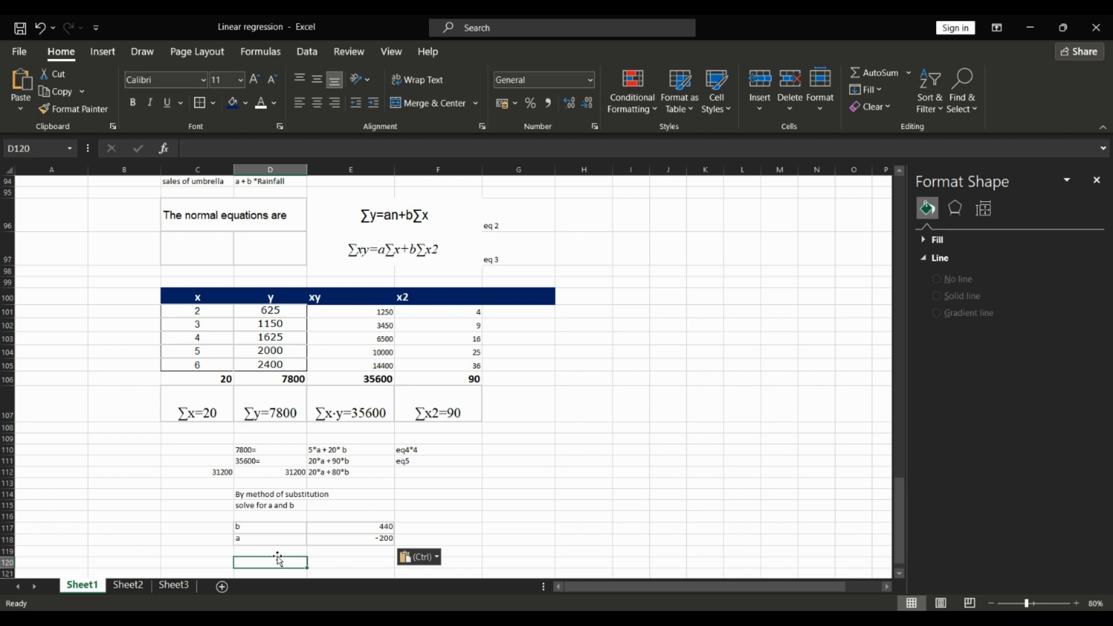
pyautogui.write('Put in ')
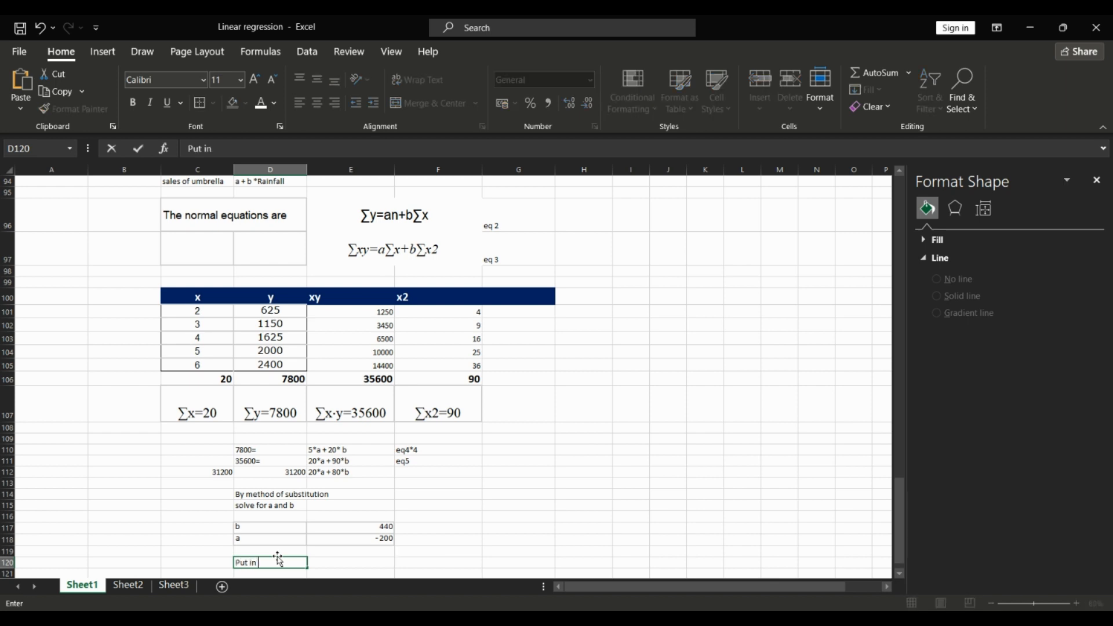
pyautogui.write('eq1')
pyautogui.press('Return')
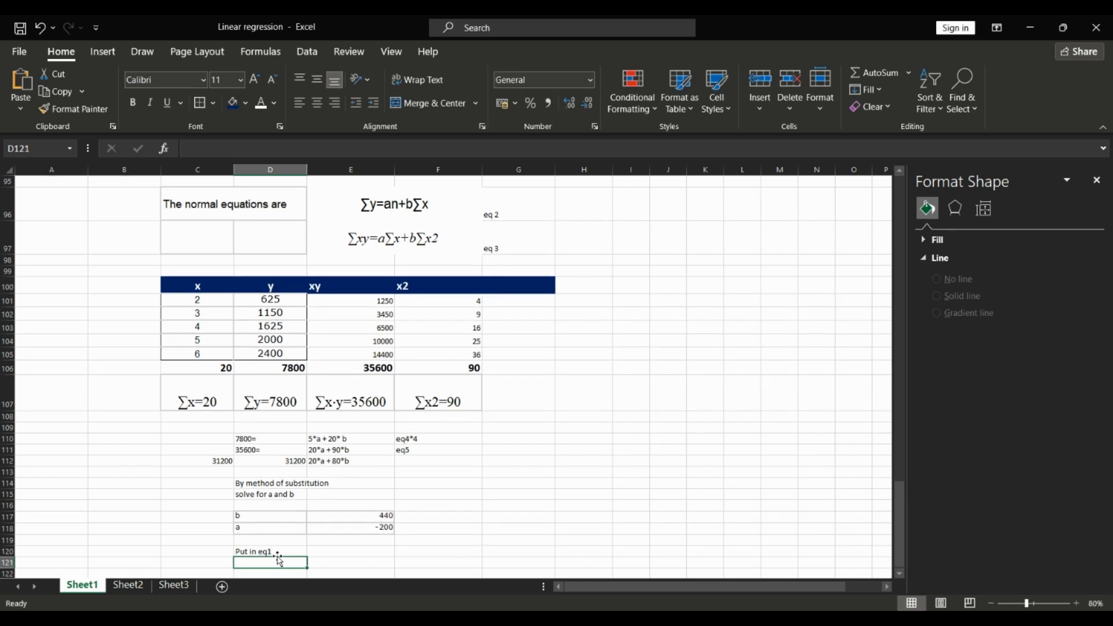
# Write the fitted line as "y = -200 + 440x" in D121, following the form of eq 1
pyautogui.write('y =')
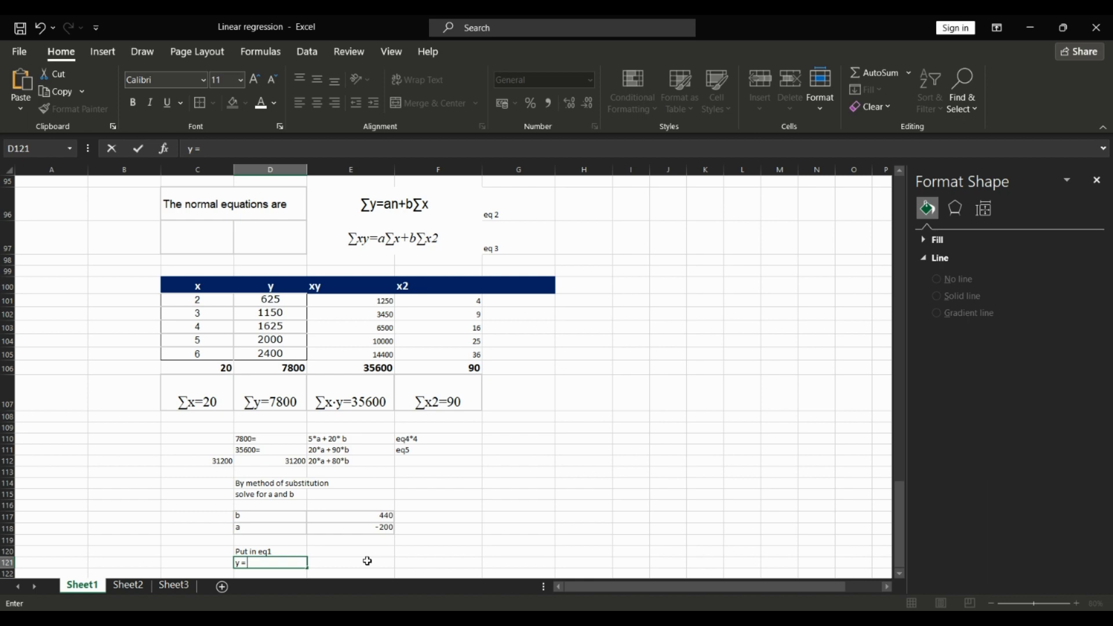
pyautogui.scroll(5, 427, 415)
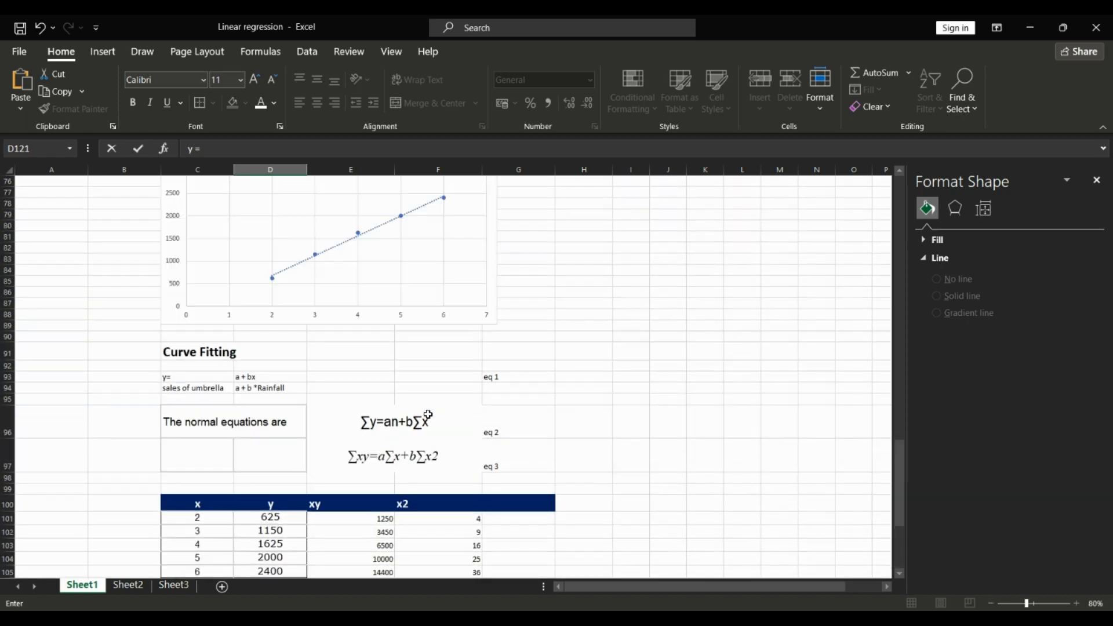
pyautogui.scroll(-1, 427, 415)
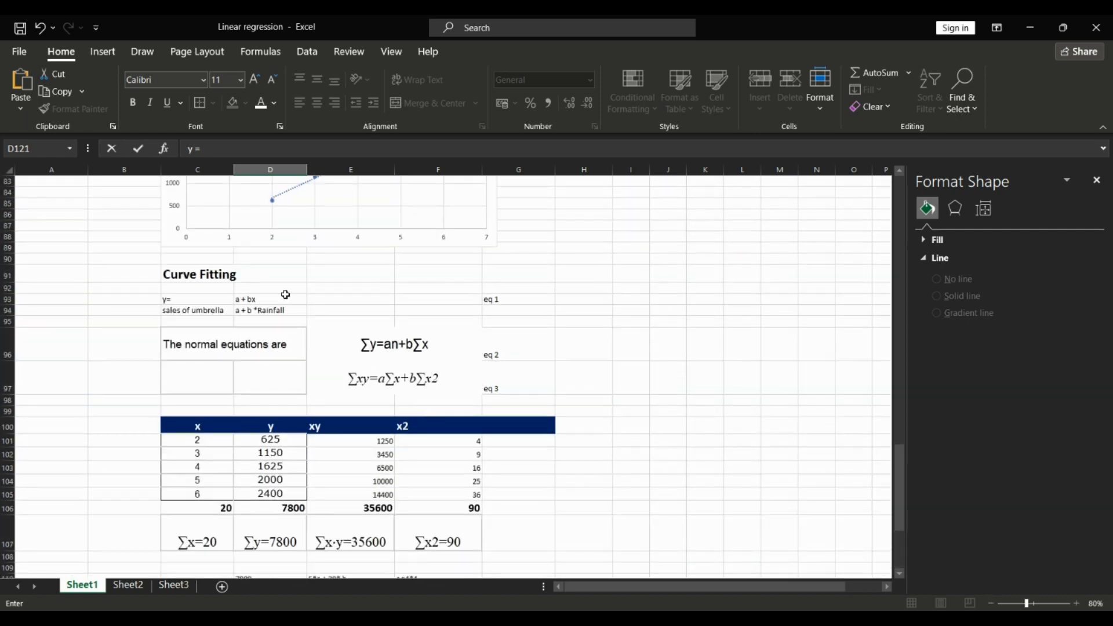
pyautogui.scroll(-4, 367, 416)
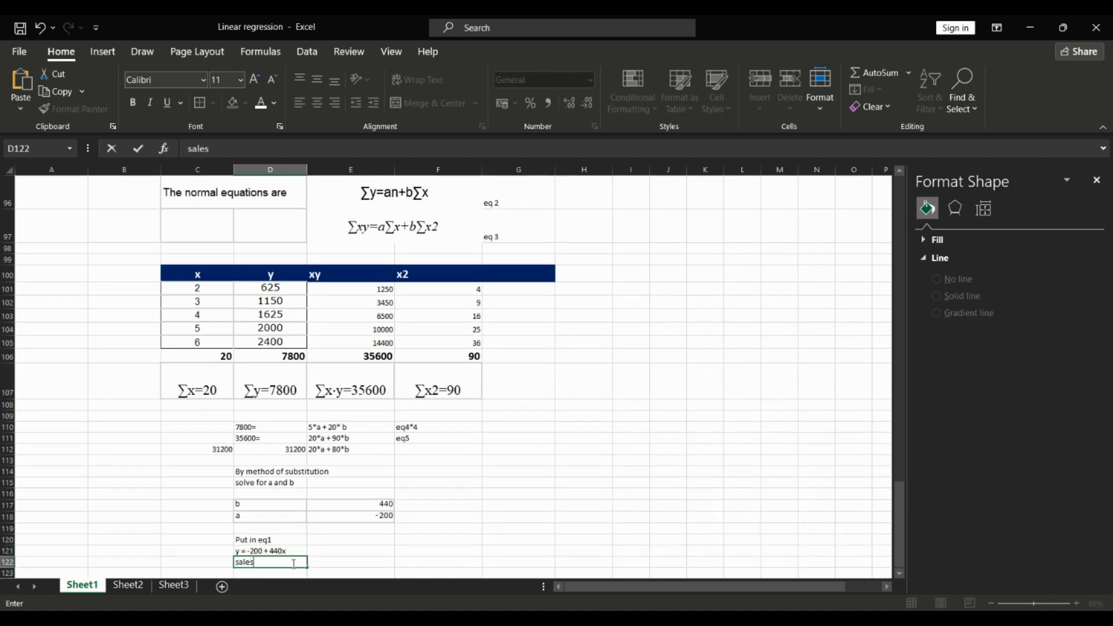
# Enter the label "sales of umbrella =" in D122, below the fitted line
pyautogui.write('of umbrells')
pyautogui.press('BackSpace')
pyautogui.write('a =')
pyautogui.press('Tab')
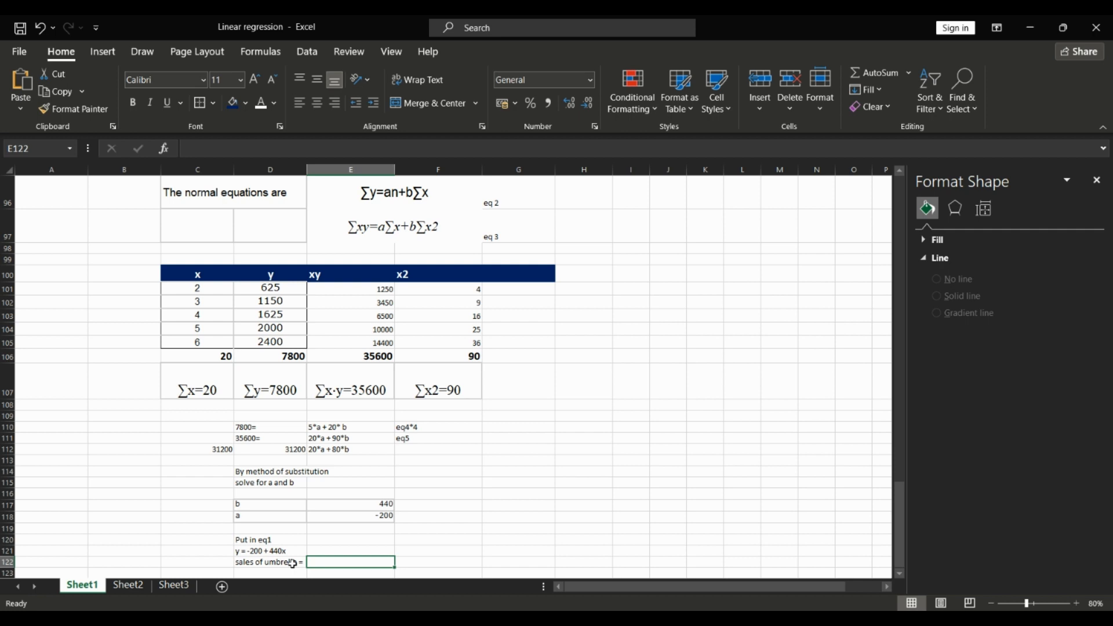
# Enter the expression "-200 + 440 * rainfall" in E122, beside the sales of umbrella label
pyautogui.write('-200')
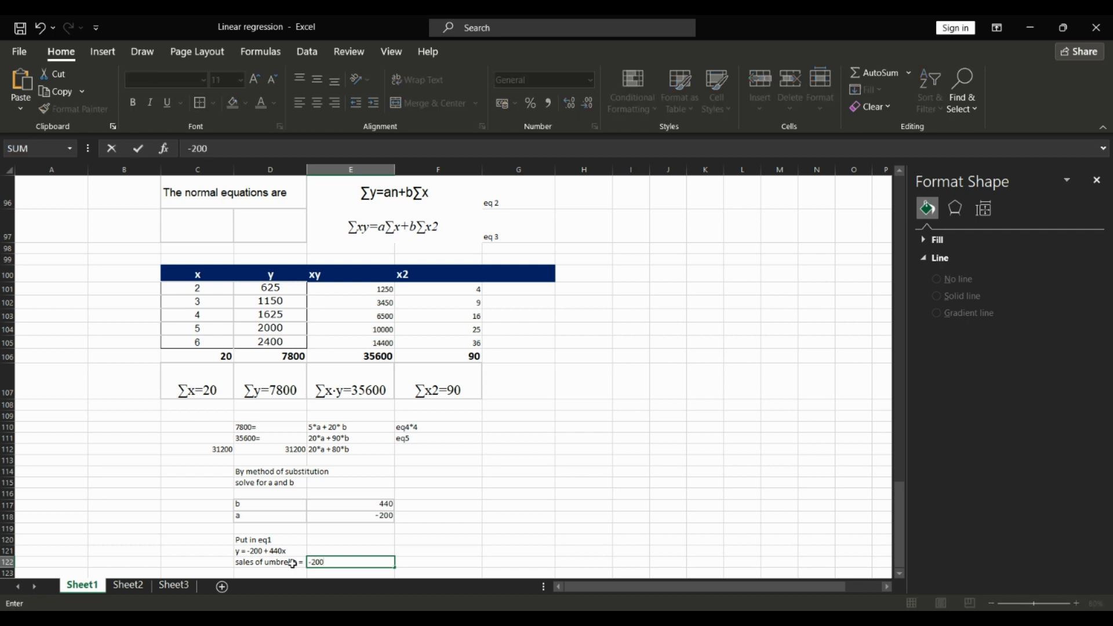
pyautogui.write(' +')
pyautogui.write(' 440')
pyautogui.write(' *')
pyautogui.write(' rain')
pyautogui.write('fa')
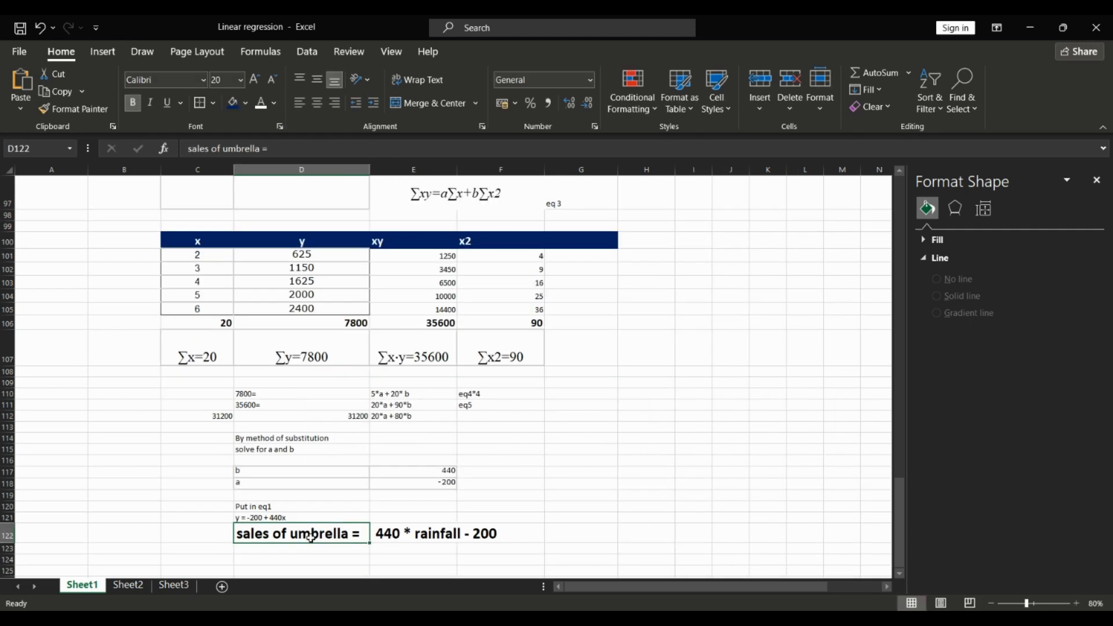
# Compare the derived umbrella sales equation in E122 with the trendline equations on the Umbrella Sales charts
pyautogui.click(388, 535)
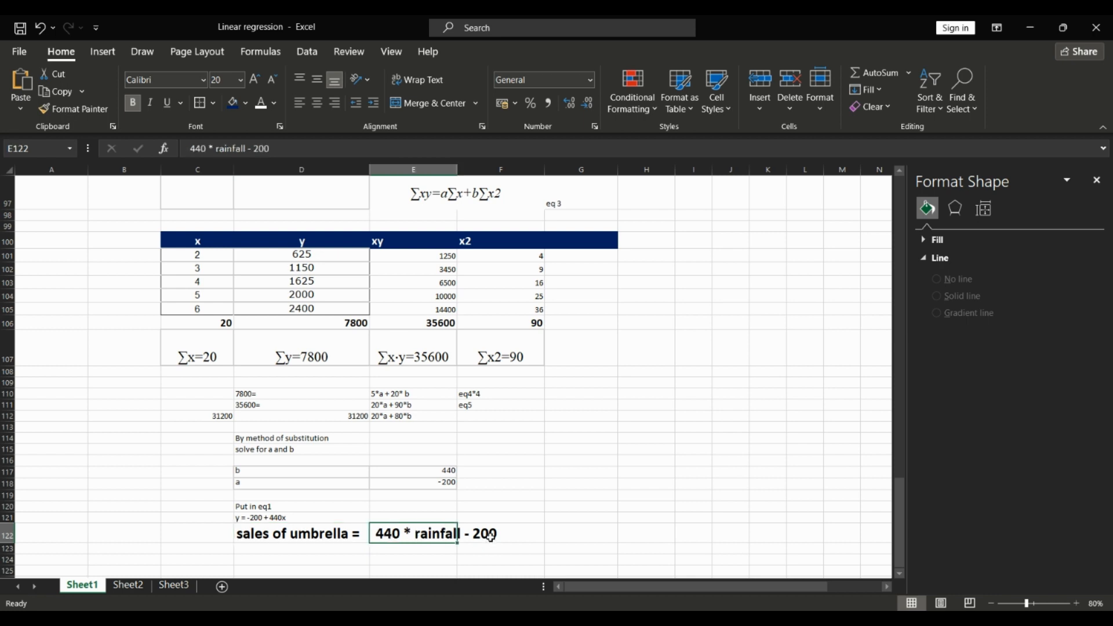
pyautogui.scroll(2, 525, 446)
pyautogui.scroll(15, 524, 447)
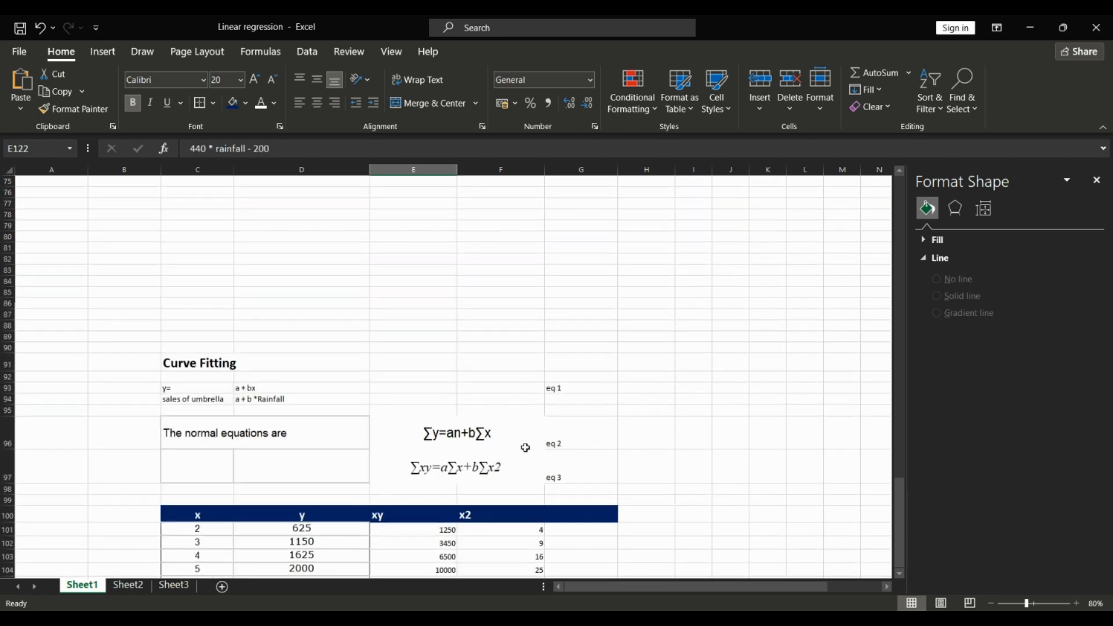
pyautogui.scroll(1, 524, 446)
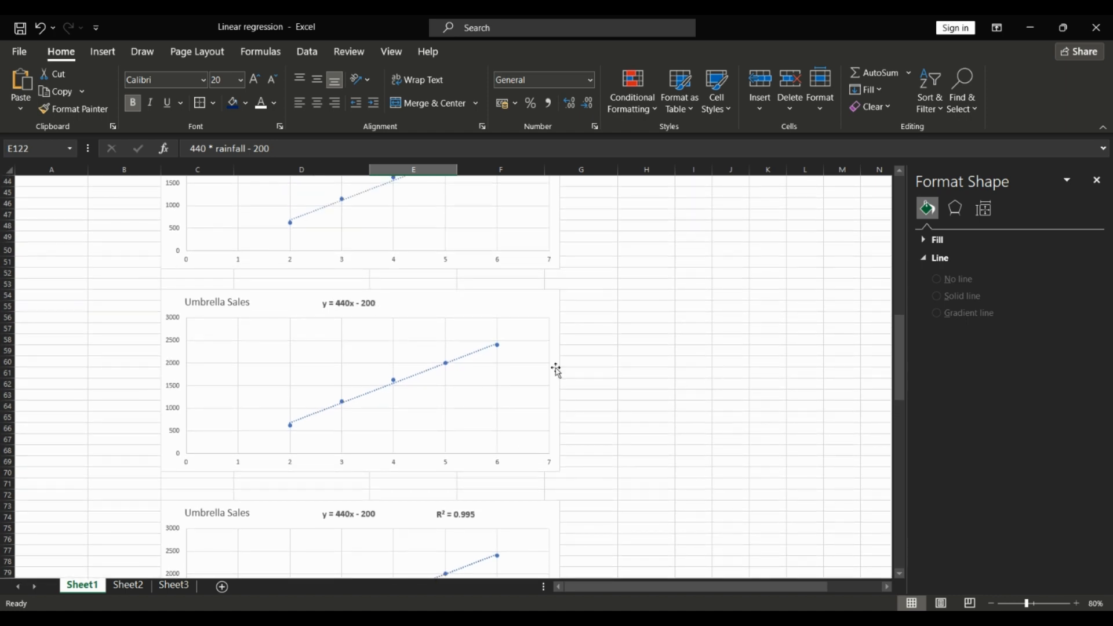
pyautogui.scroll(-17, 609, 419)
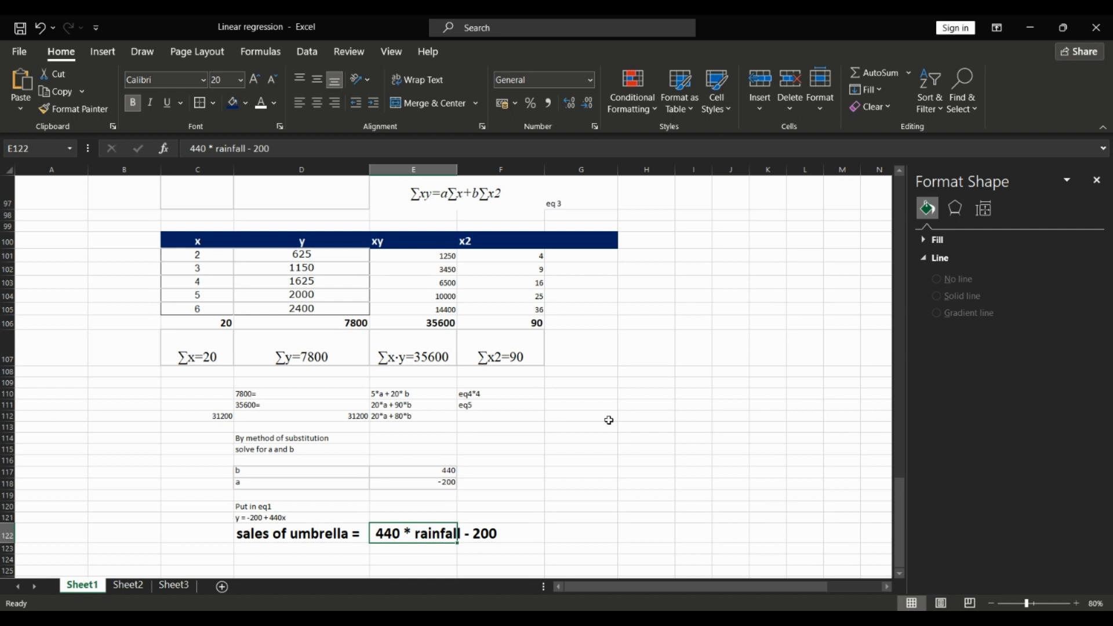
pyautogui.scroll(13, 608, 420)
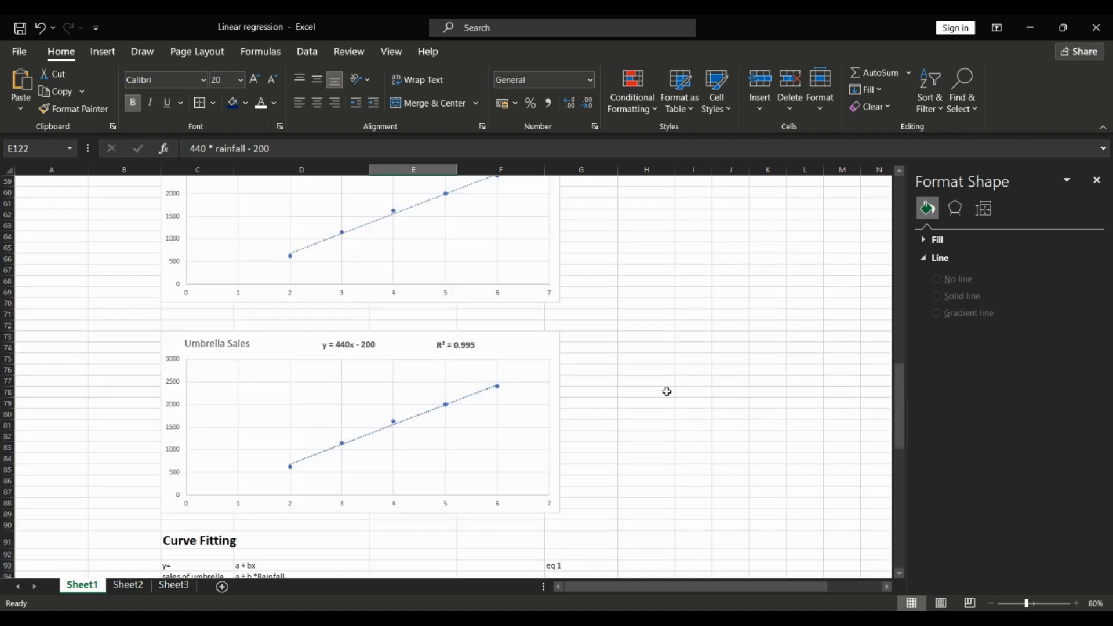
pyautogui.scroll(-13, 666, 392)
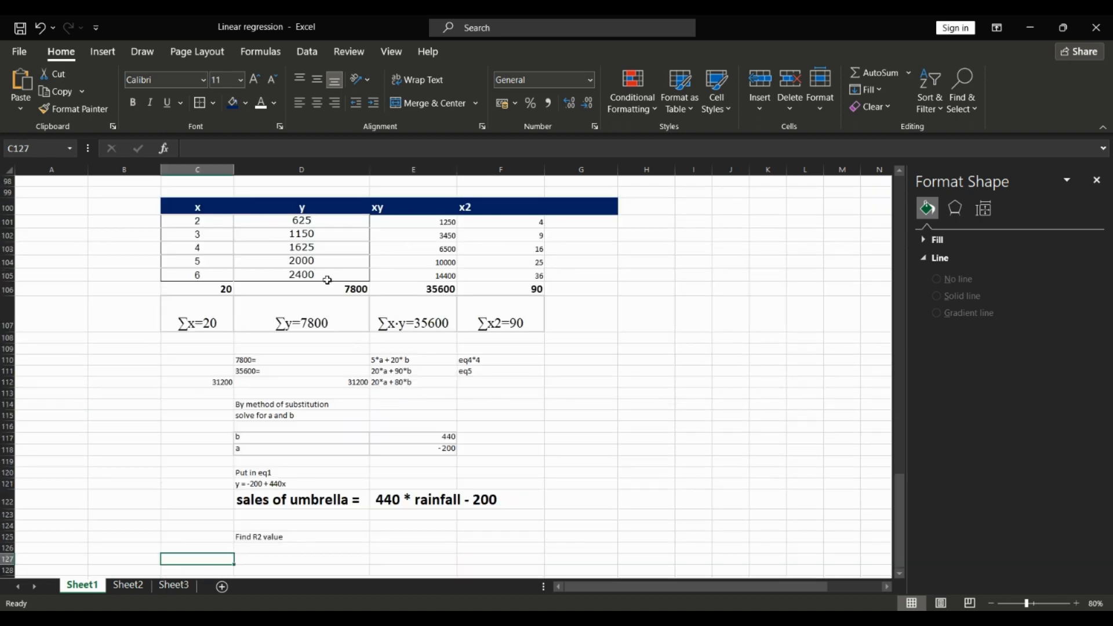
# Copy the x and y values from C101:D105 into C127:D131 and head the columns Rainfall and Sales in row 126
pyautogui.click(311, 220)
pyautogui.moveTo(311, 220); pyautogui.dragTo(203, 276)
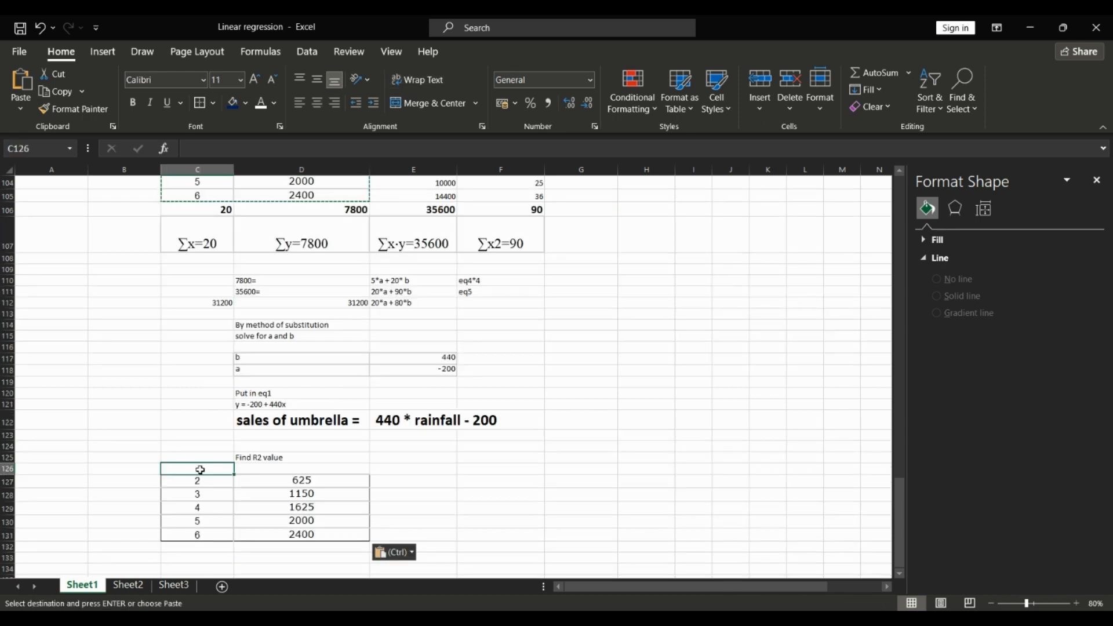
pyautogui.write('Rain')
pyautogui.write('fa')
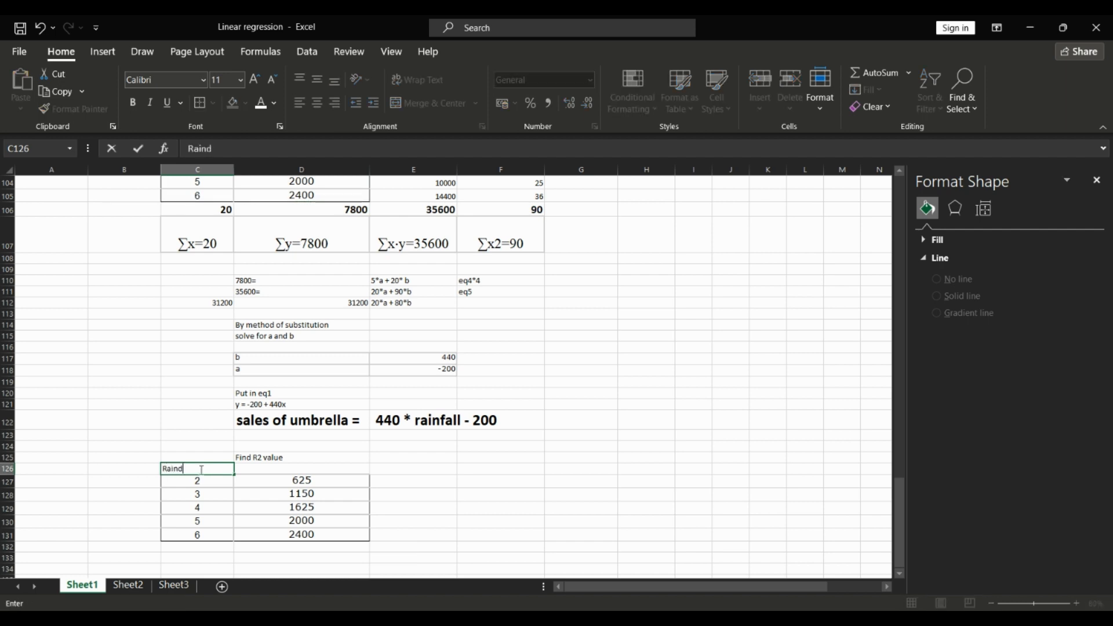
pyautogui.write('ll')
pyautogui.press('Tab')
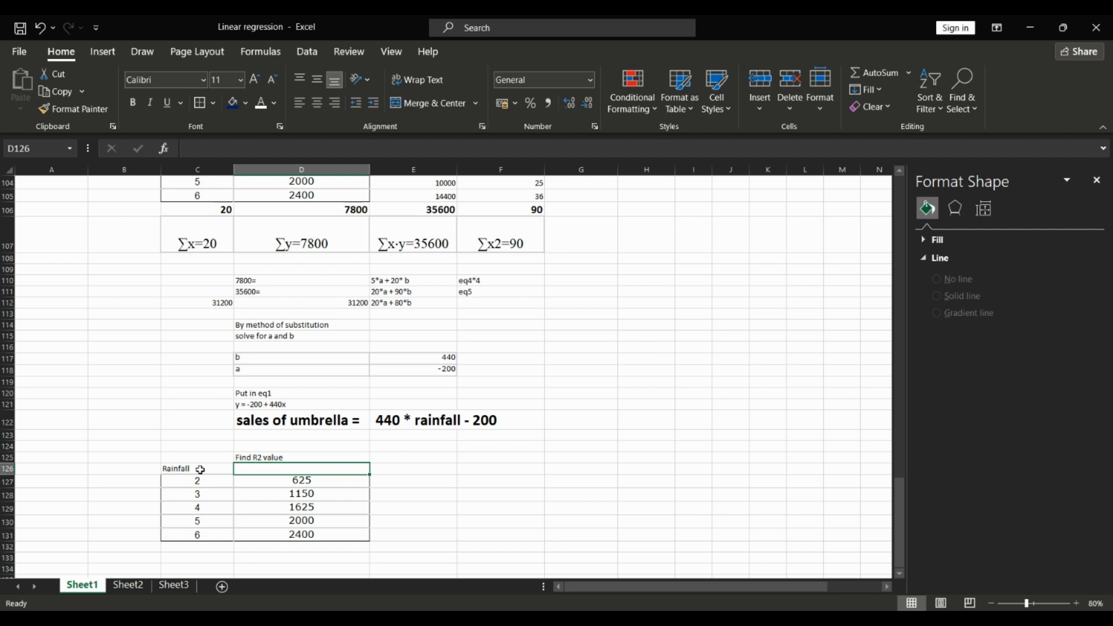
pyautogui.write('Sales')
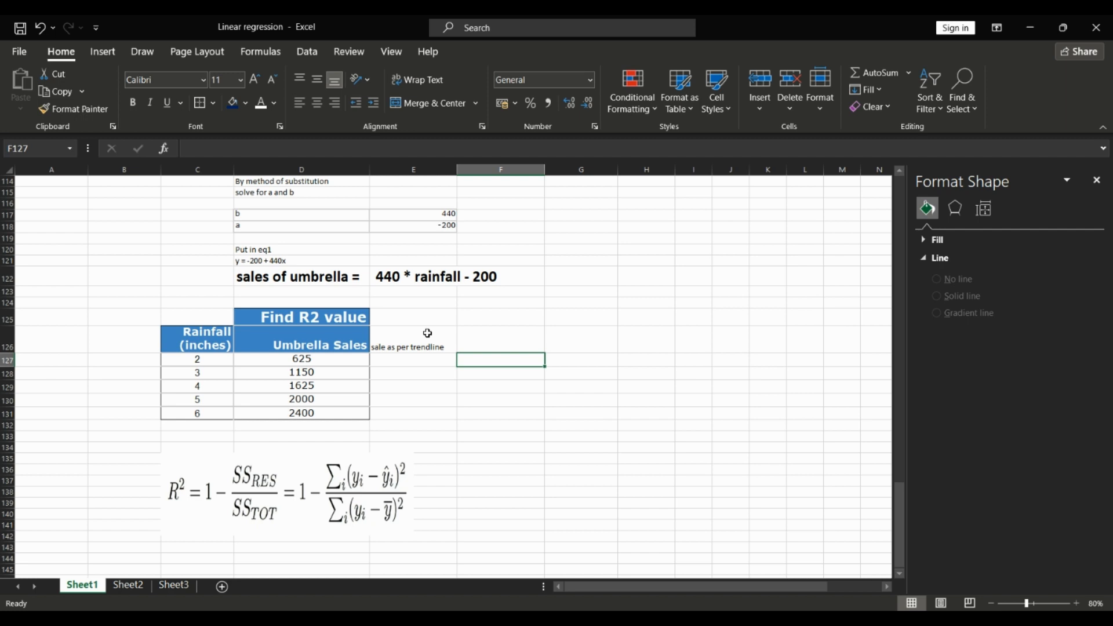
# Calculate the first trendline sales value in E127 with the formula =440 * C127 - 200
pyautogui.click(427, 333)
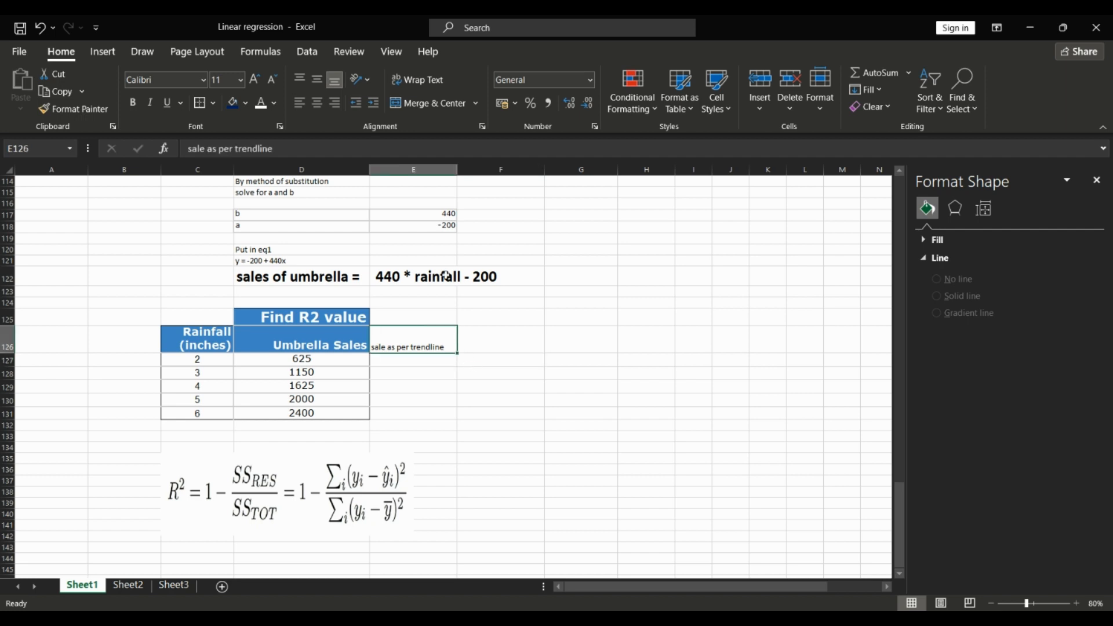
pyautogui.click(422, 360)
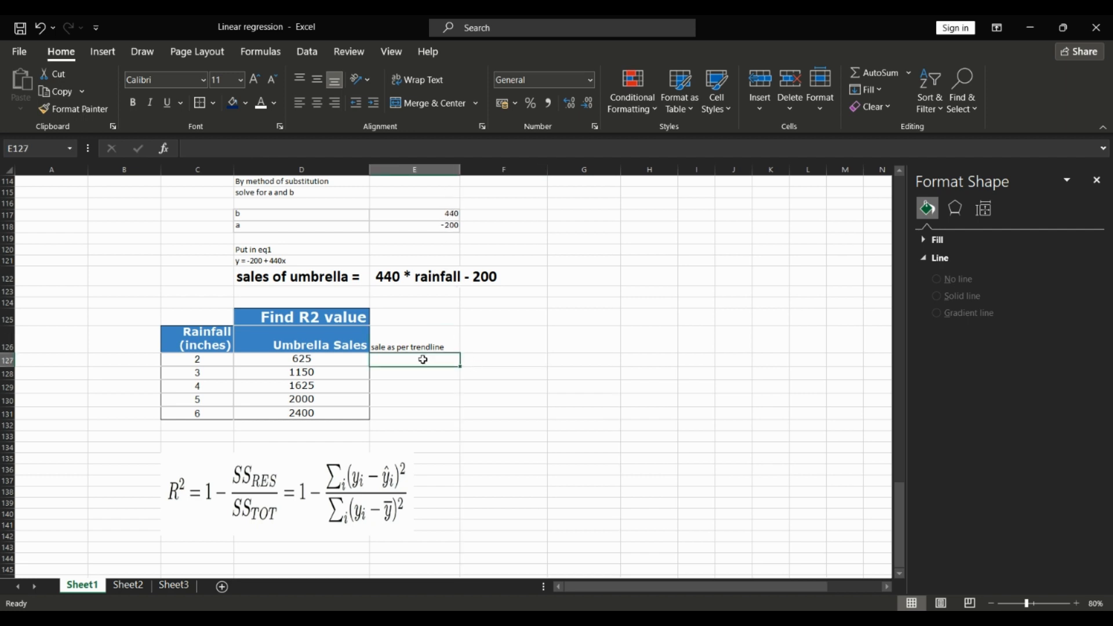
pyautogui.write('=')
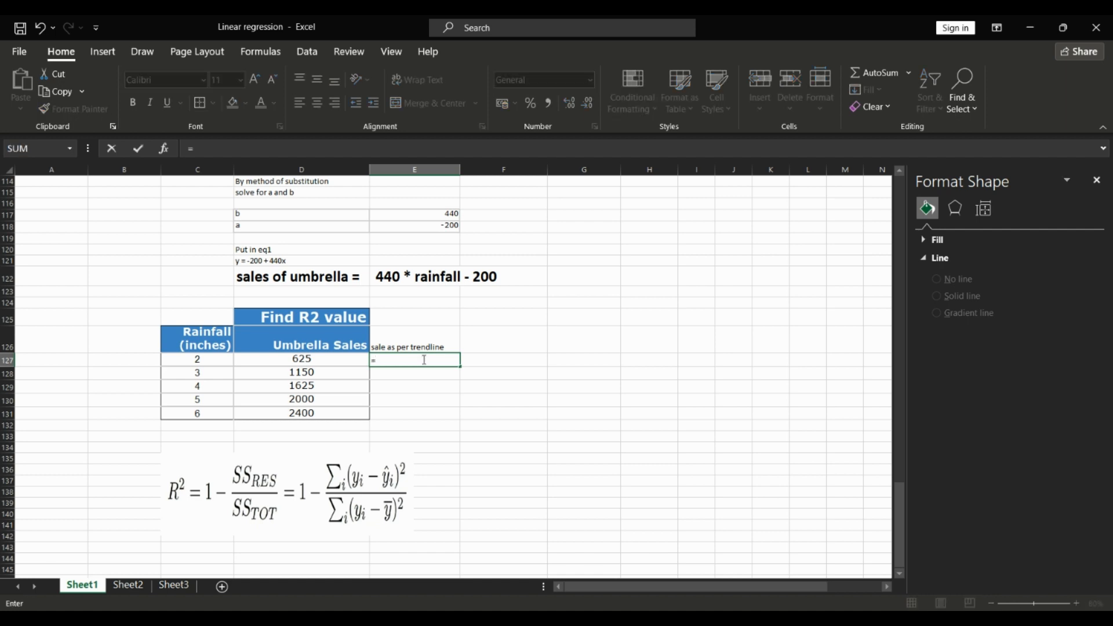
pyautogui.write('440 *')
pyautogui.click(194, 360)
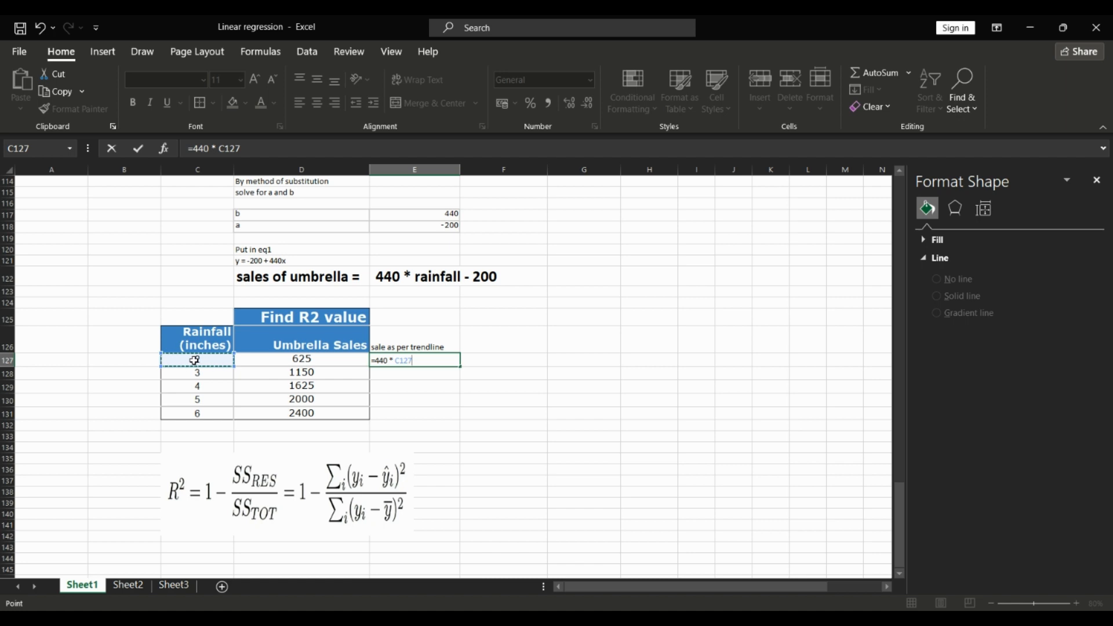
pyautogui.write('- 200')
pyautogui.press('Return')
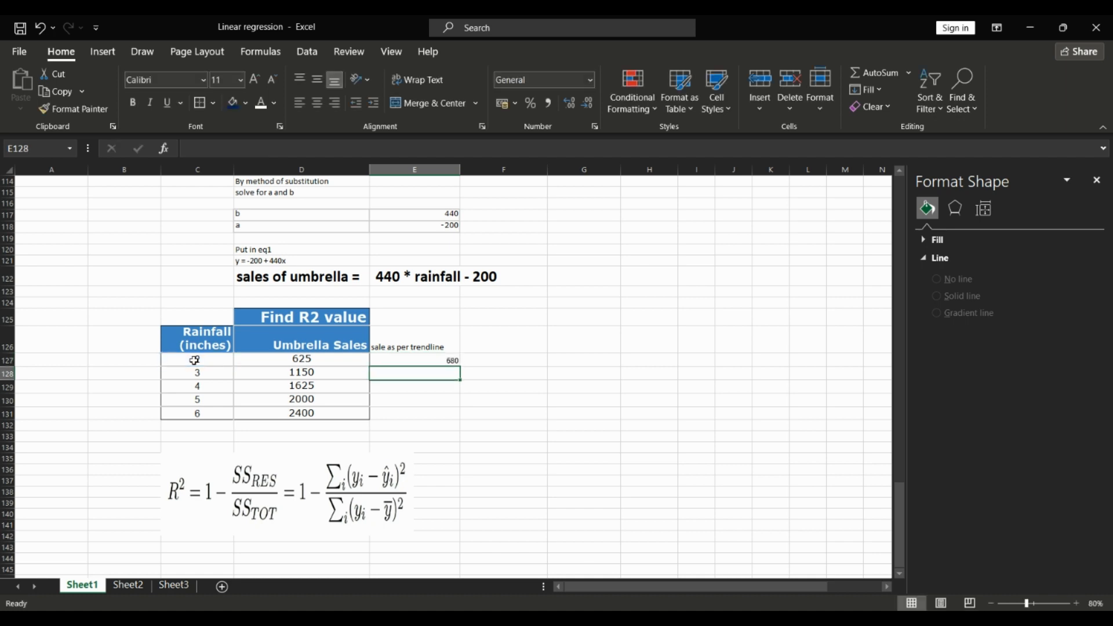
# Fill the trendline sales formula from E127 down to E131
pyautogui.click(432, 359)
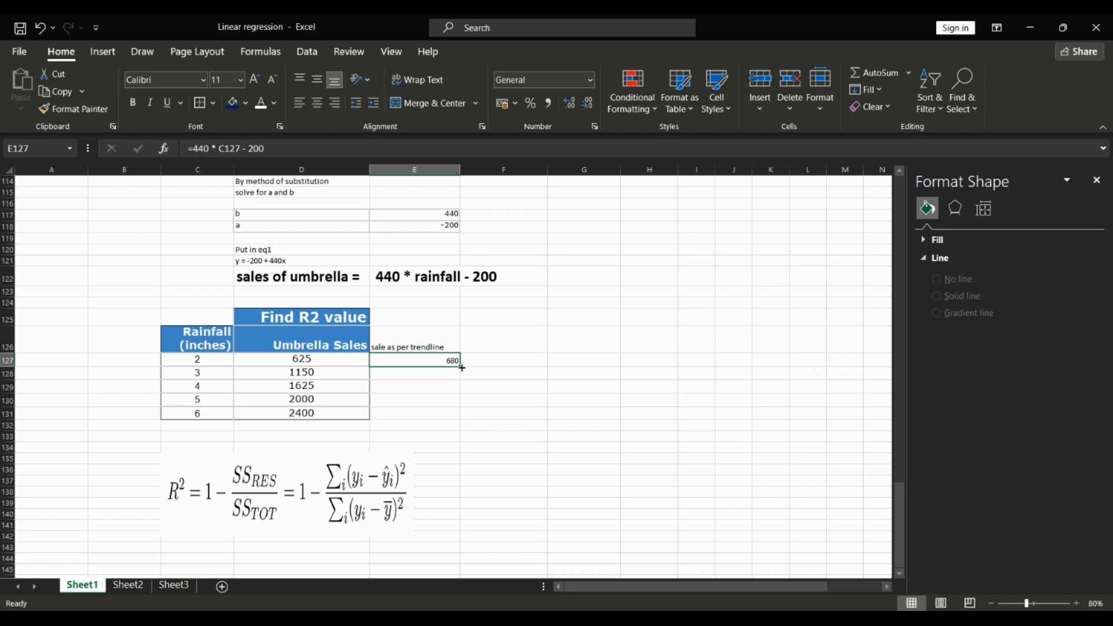
pyautogui.moveTo(461, 367); pyautogui.dragTo(451, 422)
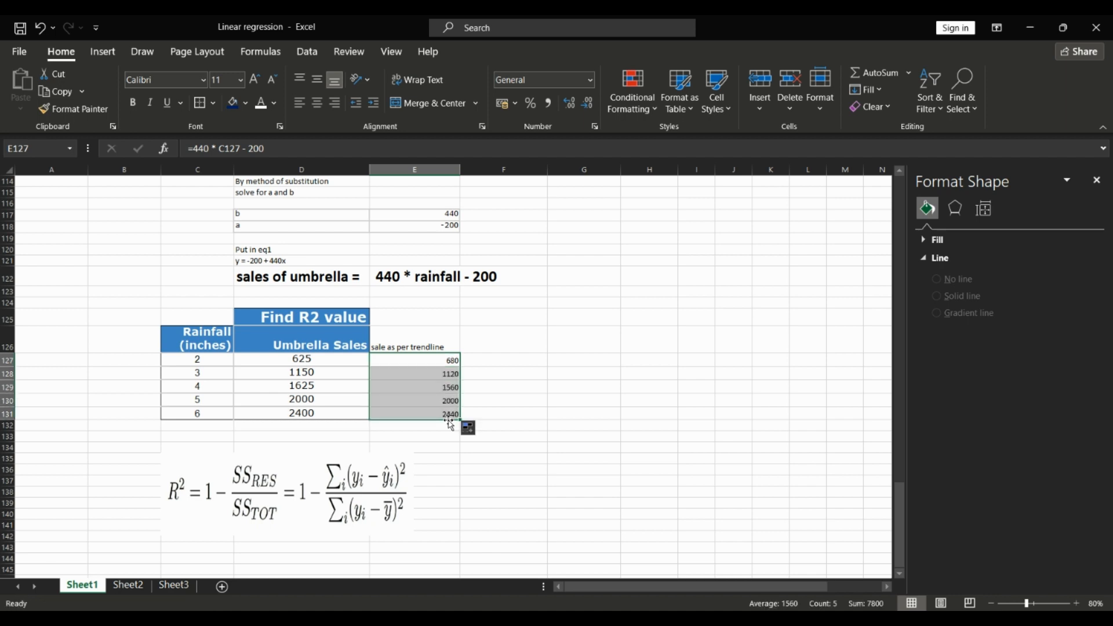
pyautogui.click(496, 415)
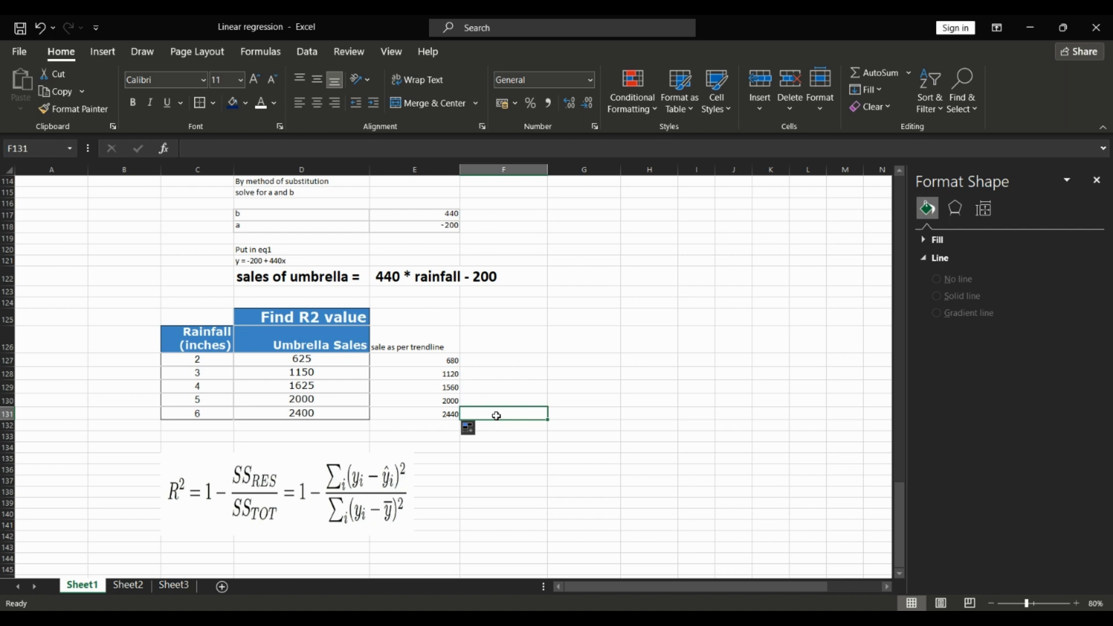
# Add the column heading "Error" in F126, beside the trendline sales column
pyautogui.click(346, 365)
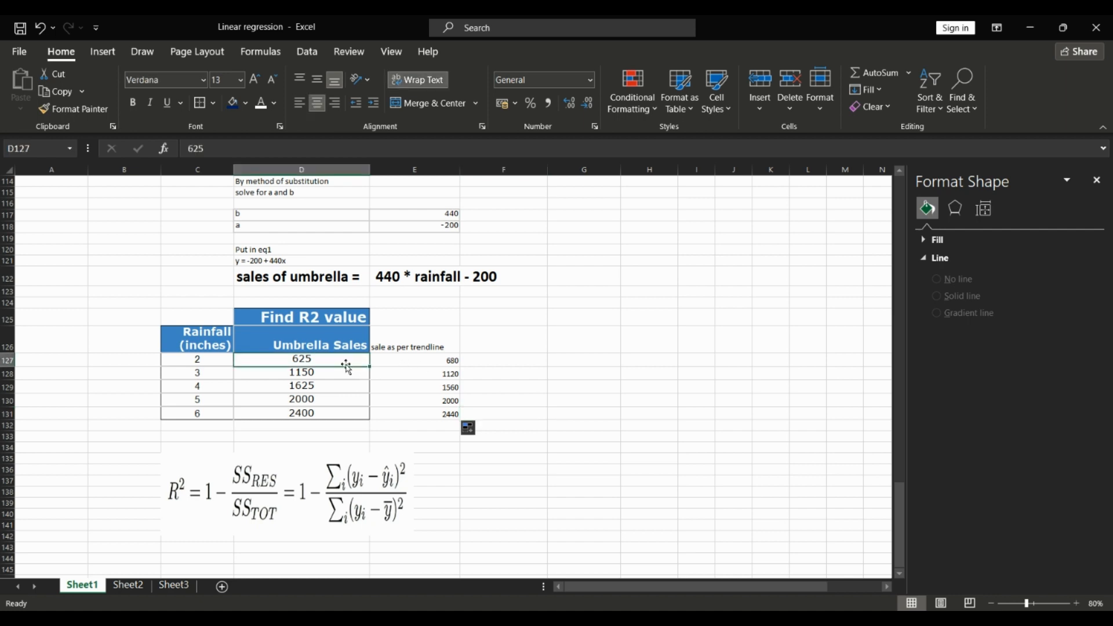
pyautogui.click(507, 345)
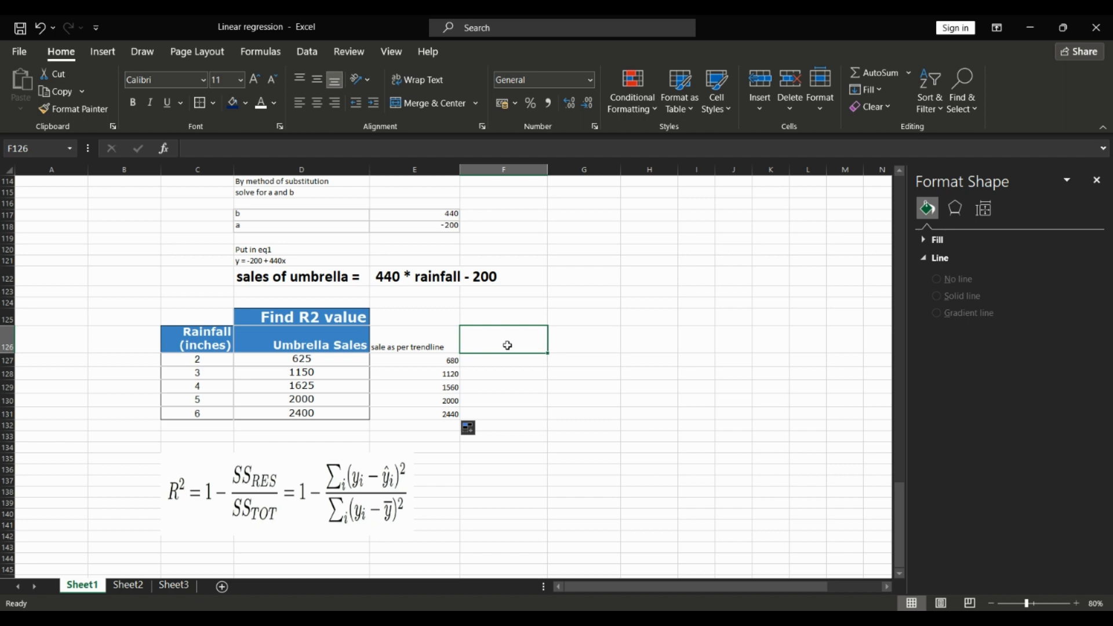
pyautogui.write('Error')
pyautogui.press('Return')
# Calculate the error in F127 as =E127 -D127 and fill the formula down to F131
pyautogui.write('=')
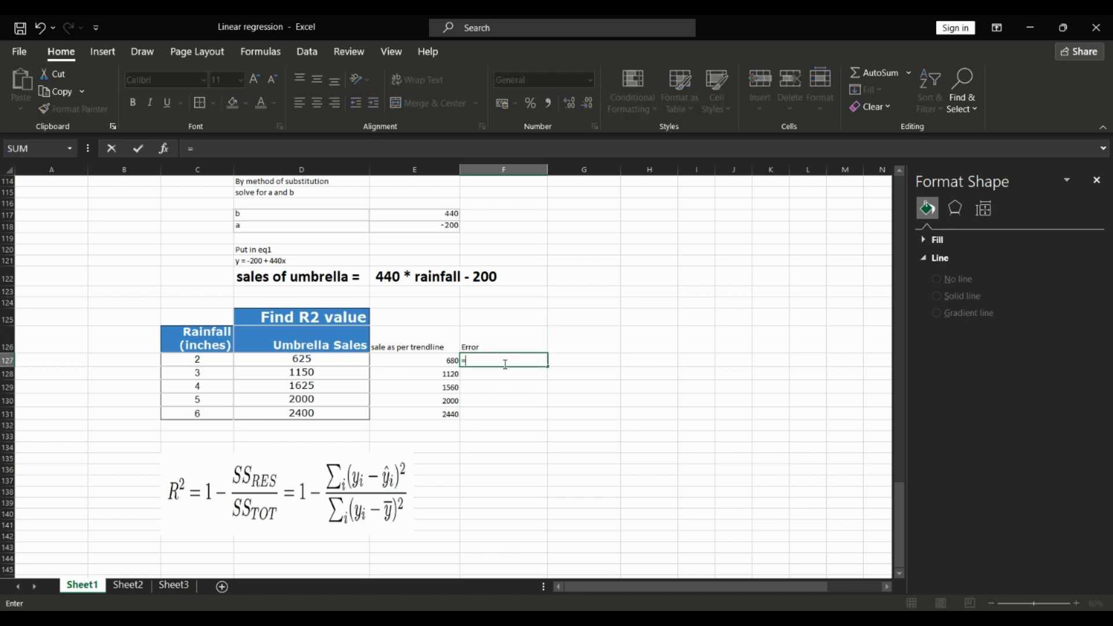
pyautogui.click(404, 360)
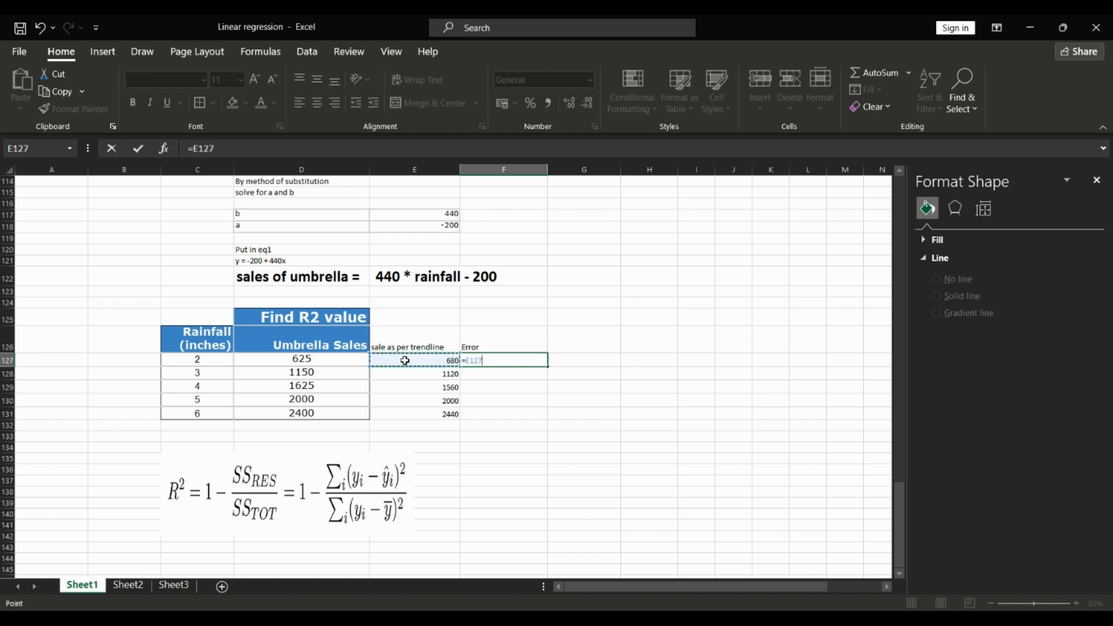
pyautogui.write('-')
pyautogui.click(326, 361)
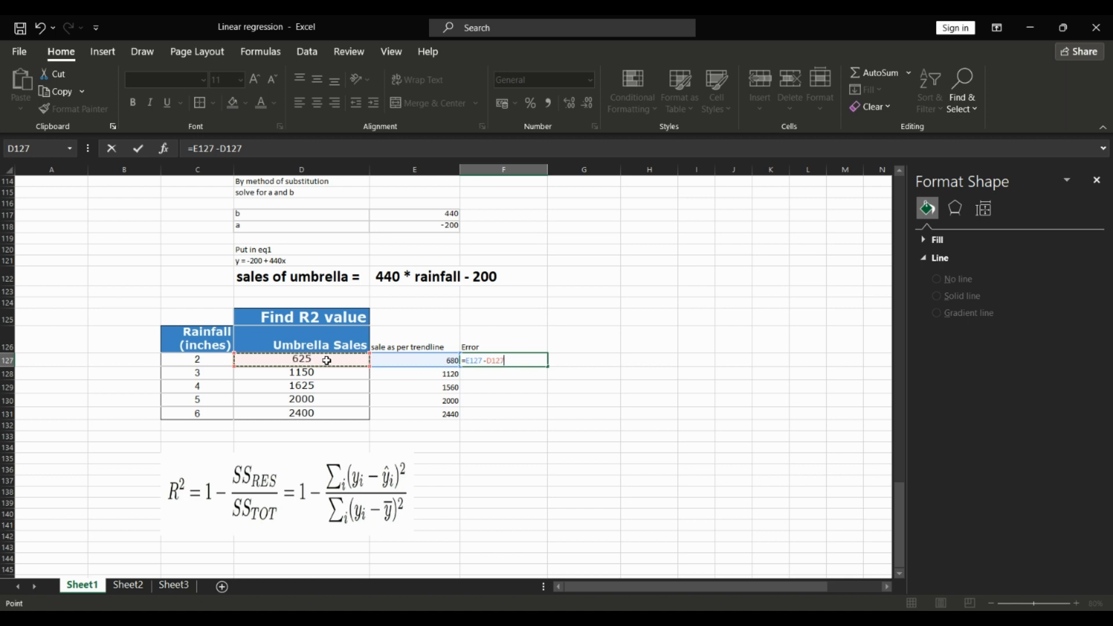
pyautogui.press('Return')
pyautogui.click(542, 363)
pyautogui.moveTo(549, 371); pyautogui.dragTo(545, 419)
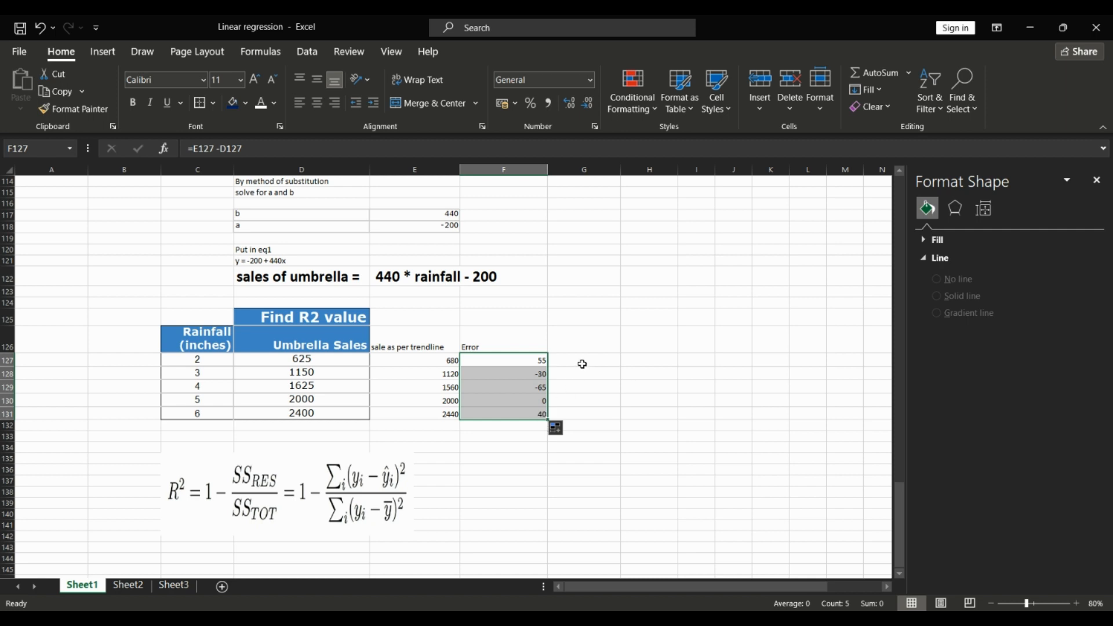
# Add the column heading "sqre(error)" in G126, beside the Error column
pyautogui.click(583, 343)
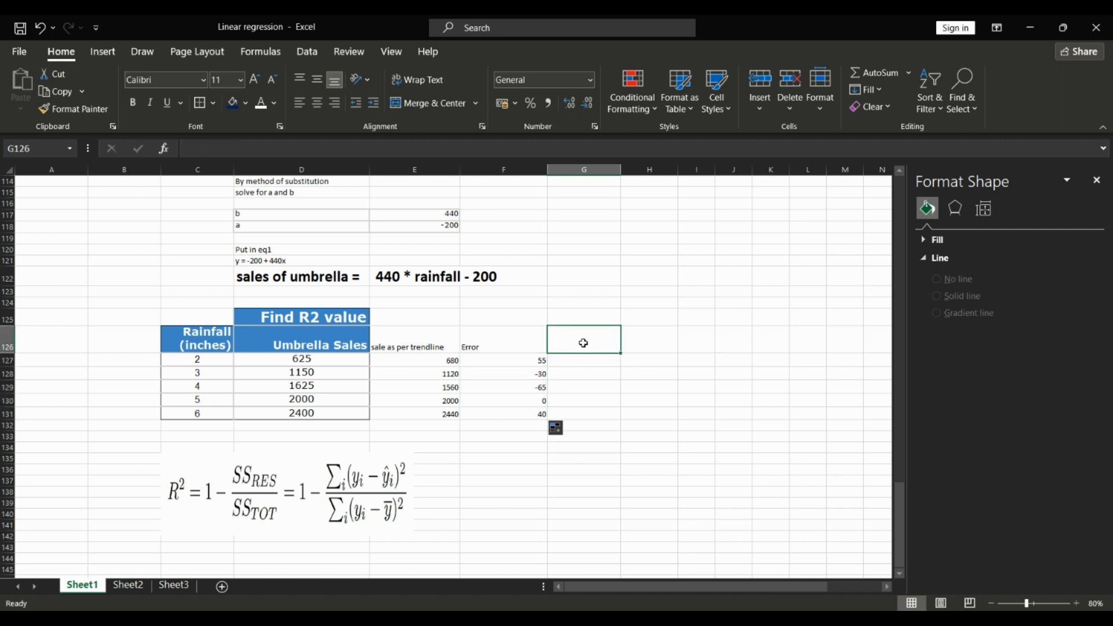
pyautogui.write('sqre(error)')
pyautogui.press('Return')
# Square the error in G127 as =F127*F127 and fill the formula down to G131
pyautogui.write('=')
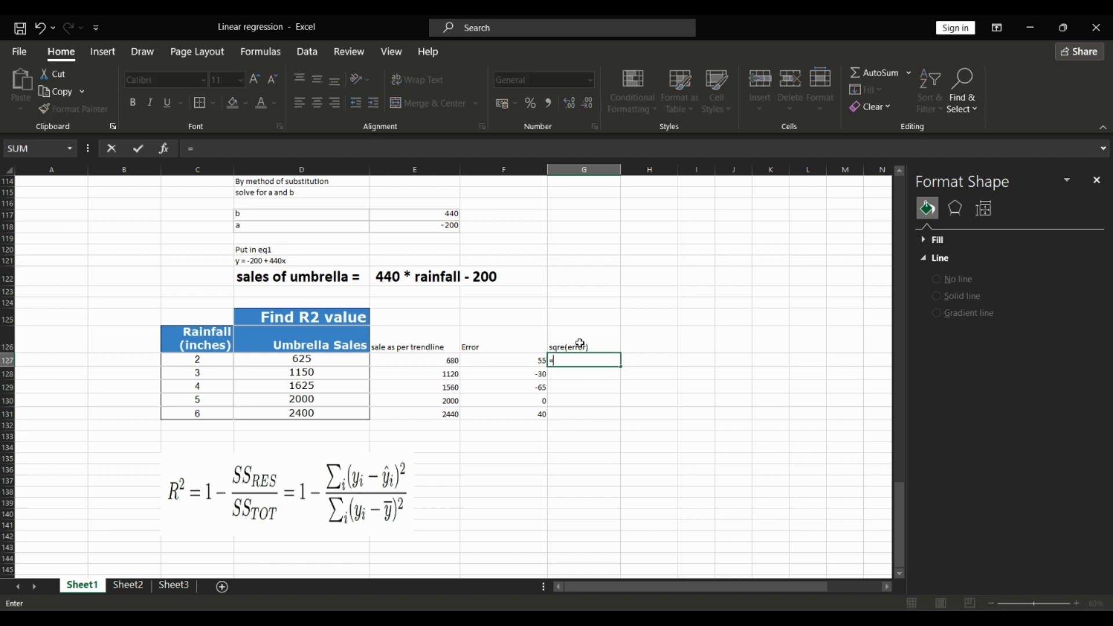
pyautogui.press('Left')
pyautogui.write('*')
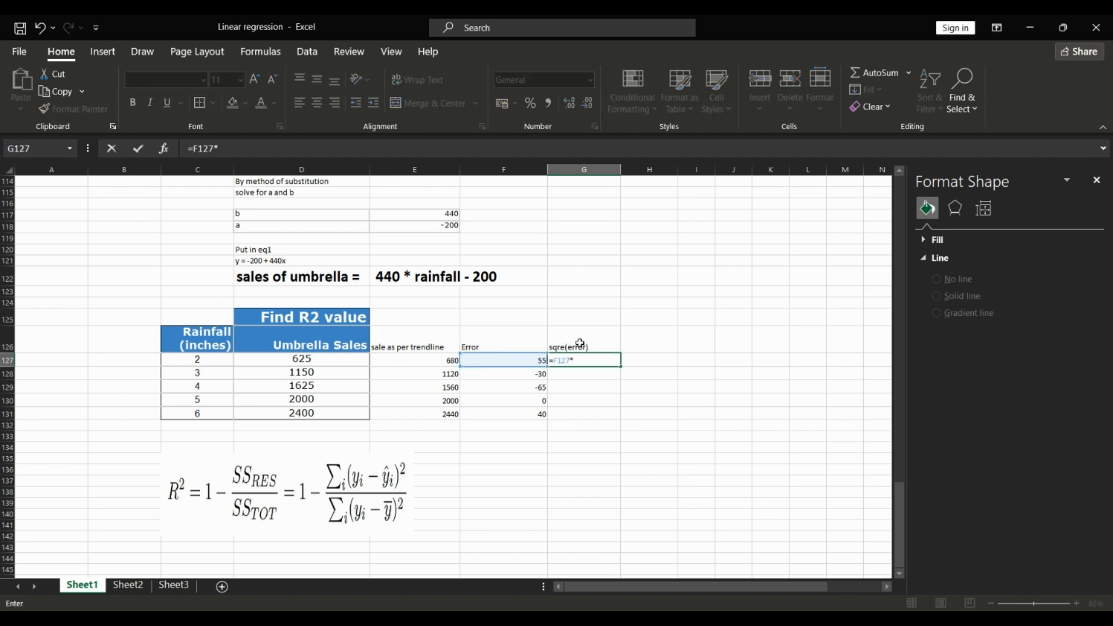
pyautogui.press('Left')
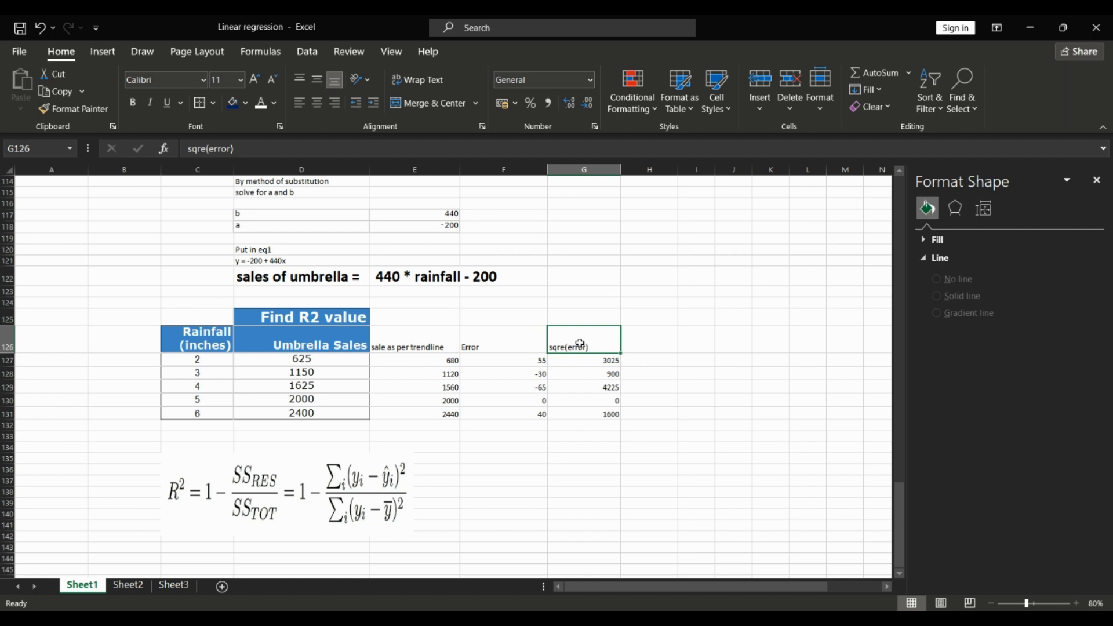
# Total the squared errors of G127:G131 in G132 with AutoSum
pyautogui.press('Down')
pyautogui.press('Down')
pyautogui.press('Down')
pyautogui.press('Down')
pyautogui.press('Down')
pyautogui.press('Down')
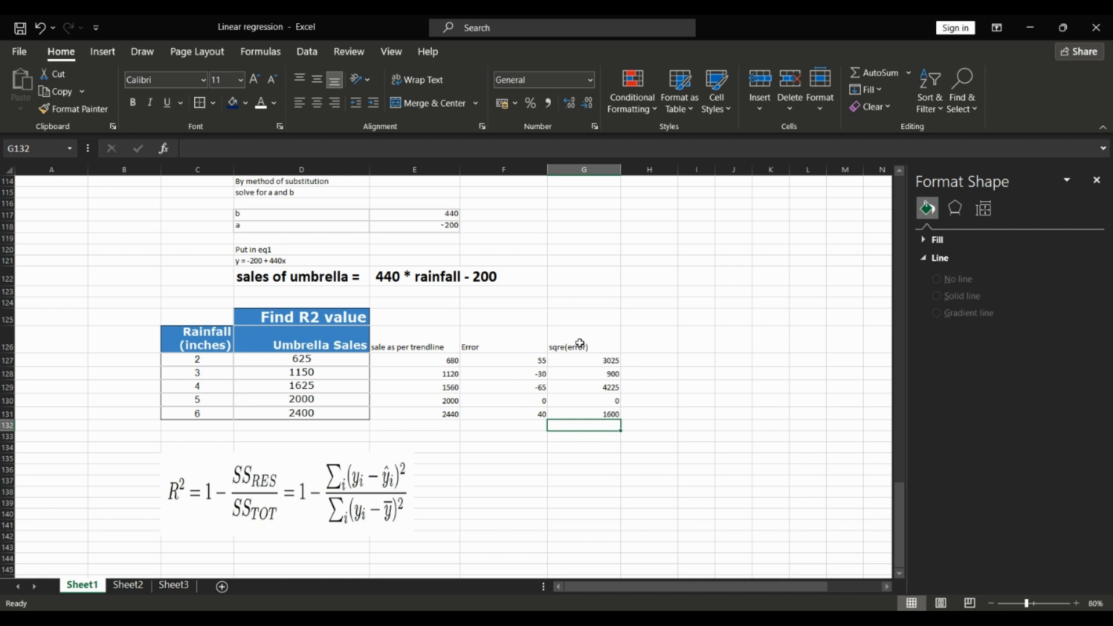
pyautogui.hotkey('alt', '=')
pyautogui.press('Return')
# Add the column heading "Mean(sale)" in H126, beside the sqre(error) column
pyautogui.click(658, 343)
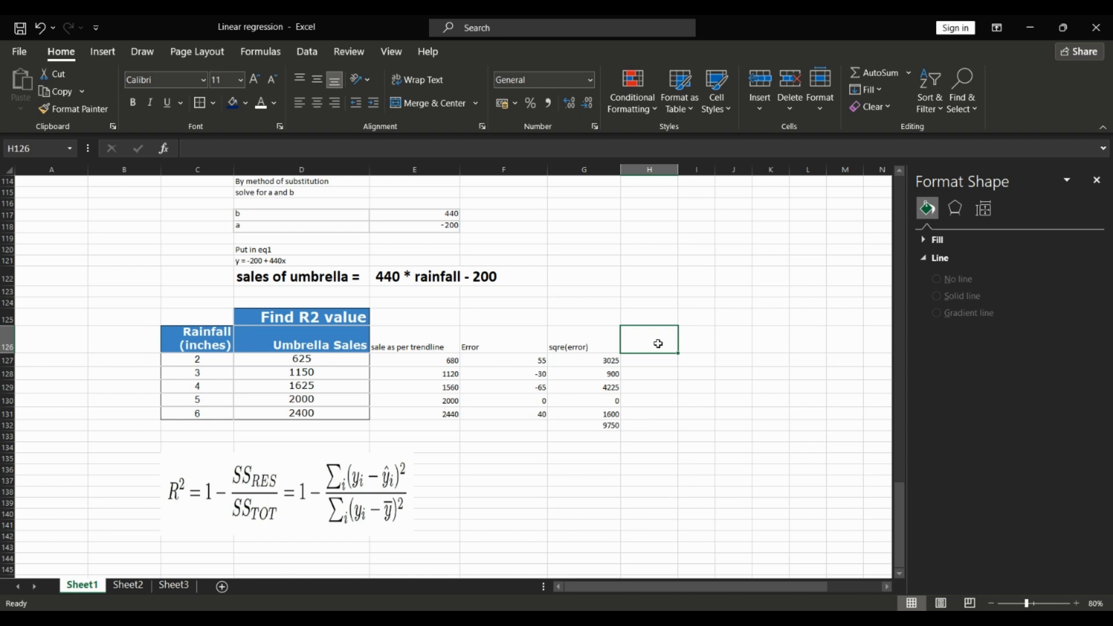
pyautogui.write('en')
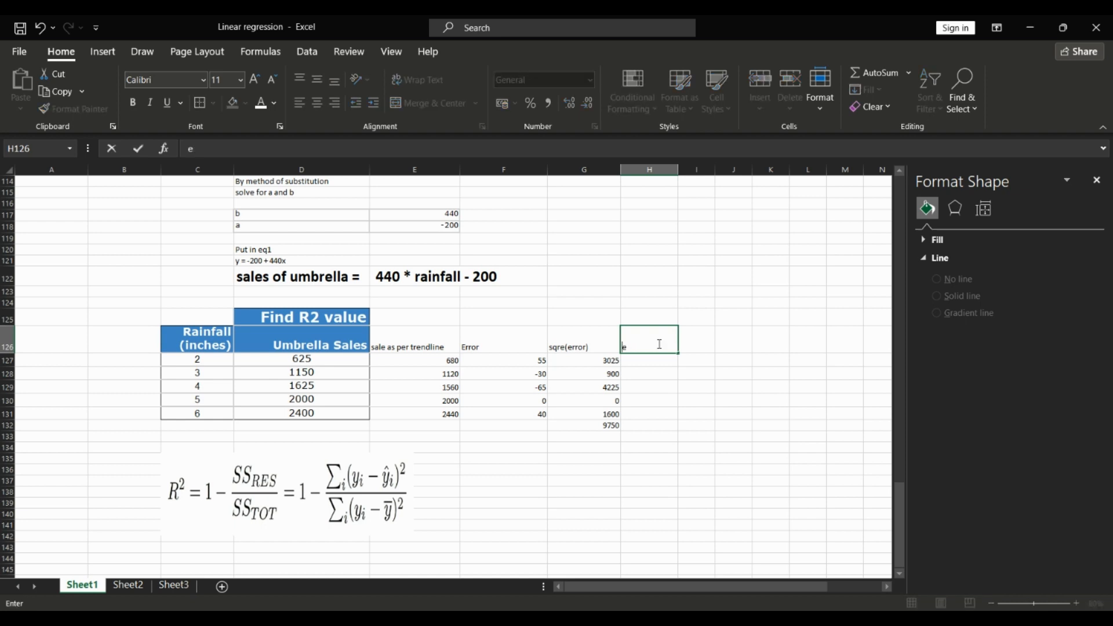
pyautogui.press('BackSpace')
pyautogui.write('Mean(sale)')
pyautogui.press('Return')
# Calculate the mean sale in the merged cell below the Mean(sale) heading as =SUM(E127:E131)/5
pyautogui.write('=')
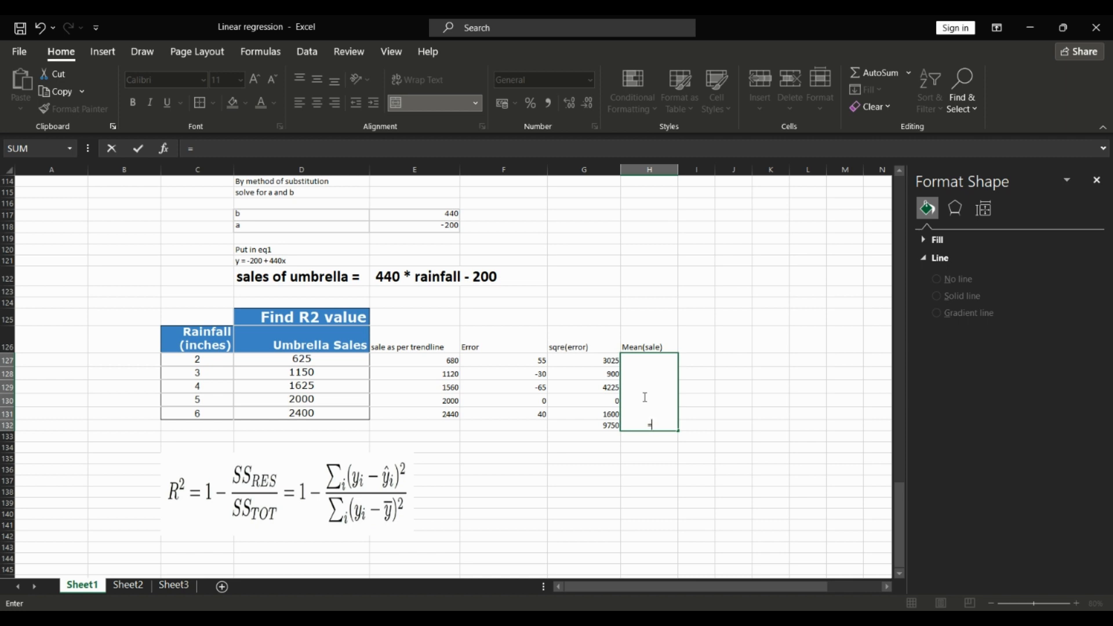
pyautogui.write('sum')
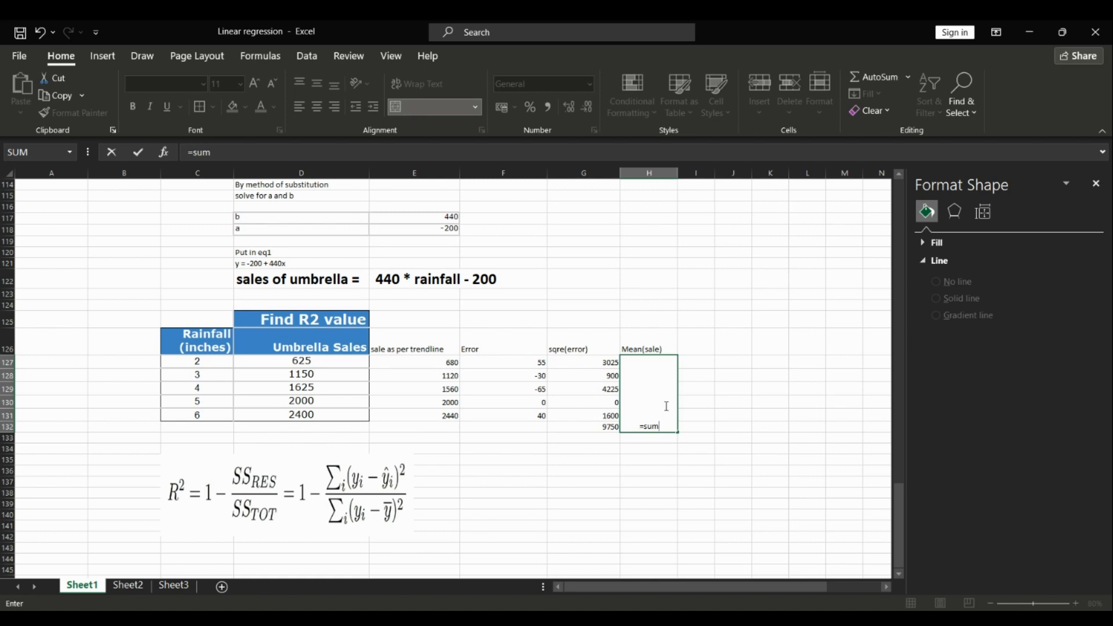
pyautogui.press('Tab')
pyautogui.click(440, 362)
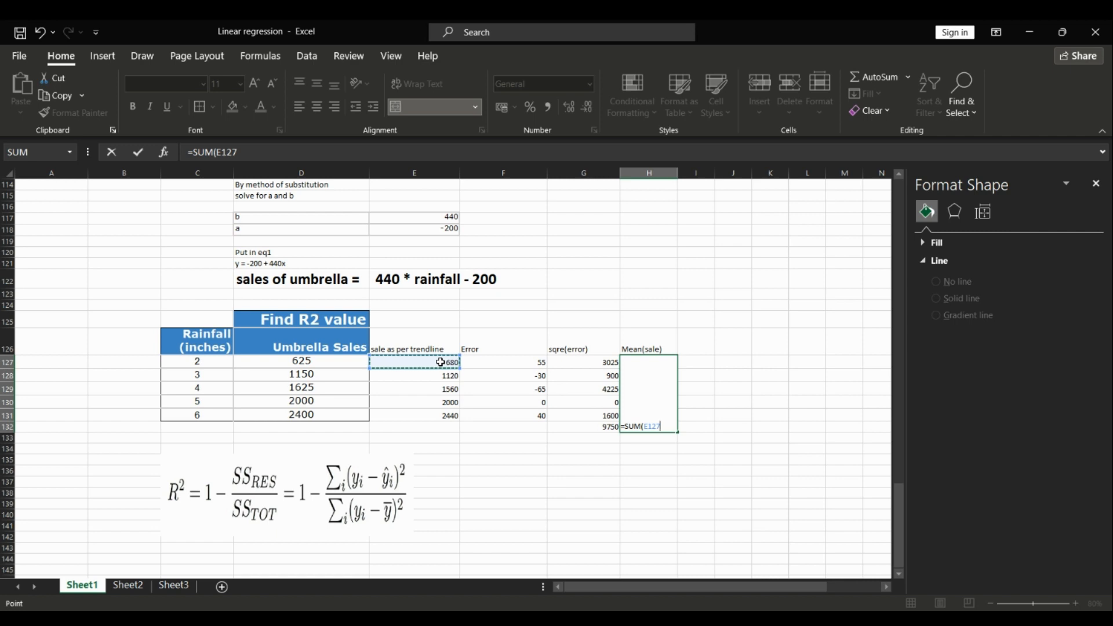
pyautogui.hotkey('shift', 'Down')
pyautogui.hotkey('shift', 'Down')
pyautogui.hotkey('shift', 'Down')
pyautogui.hotkey('shift', 'Down')
pyautogui.write(')')
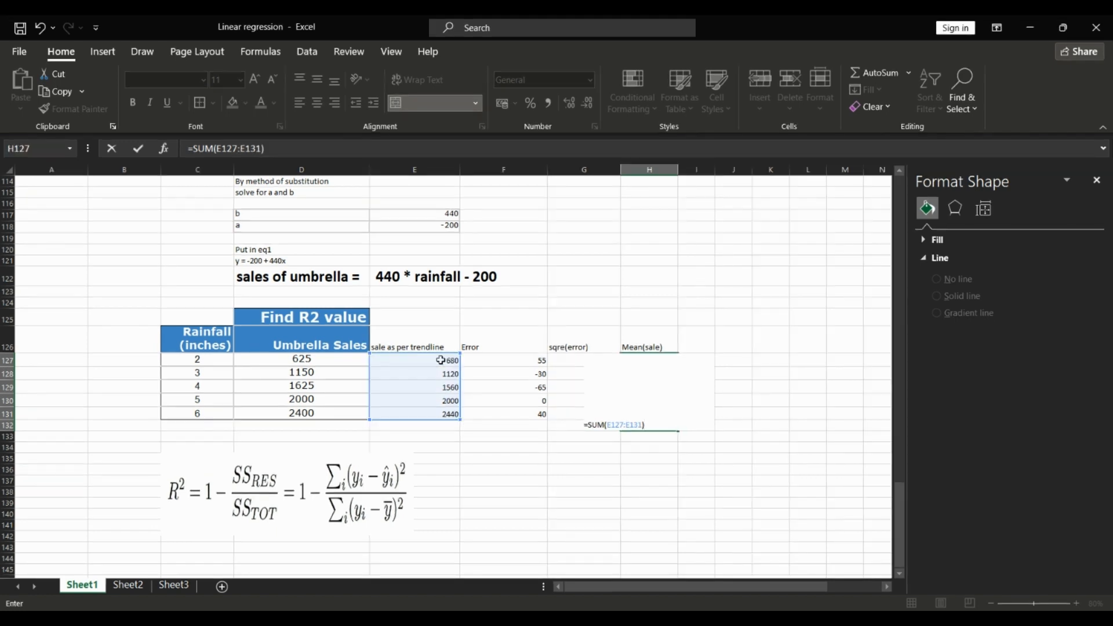
pyautogui.write('/5')
# Add the column heading "(Y - Ymean)" in I126, beside the Mean(sale) column
pyautogui.click(700, 341)
pyautogui.write('Y =')
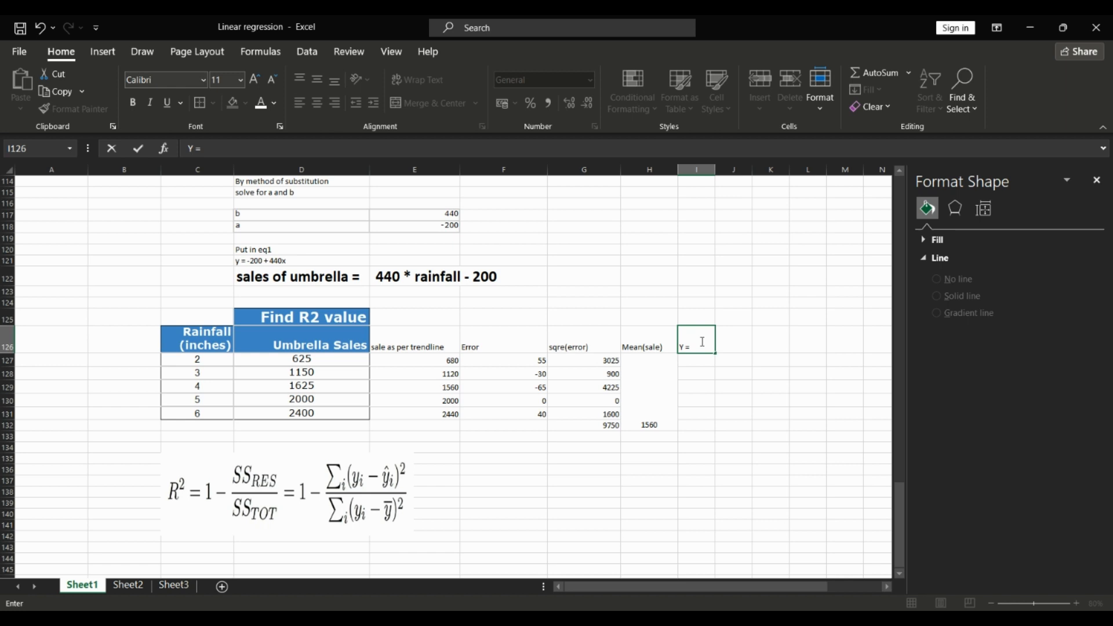
pyautogui.press('BackSpace')
pyautogui.write('-')
pyautogui.write(' Ymean')
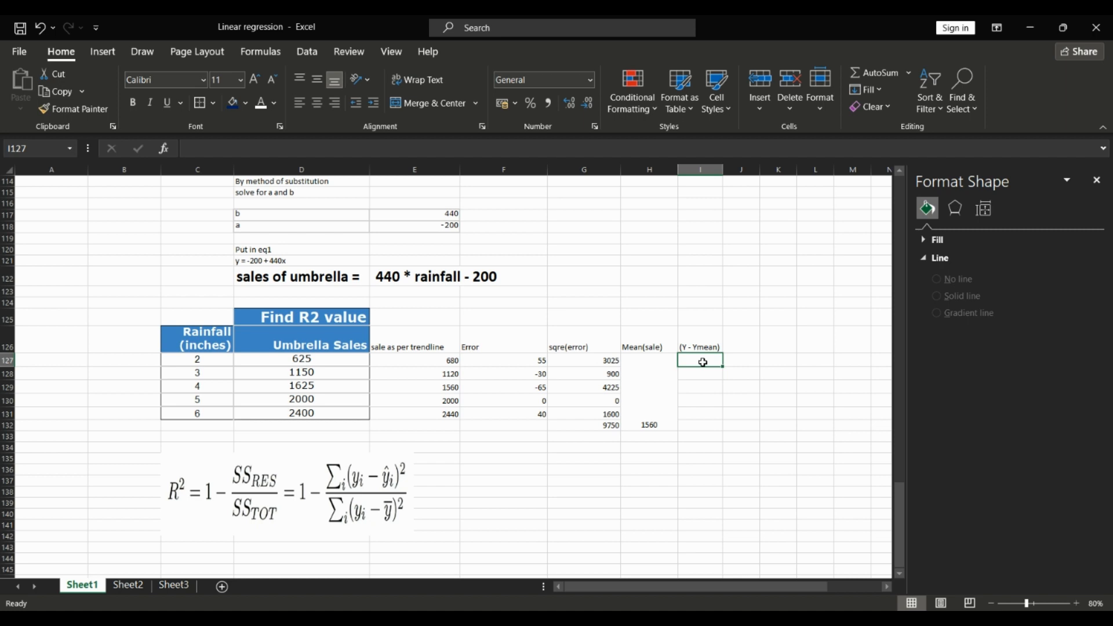
# Enter =H127-D127 in I127 to subtract the first umbrella sales value from the mean sale
pyautogui.write('=')
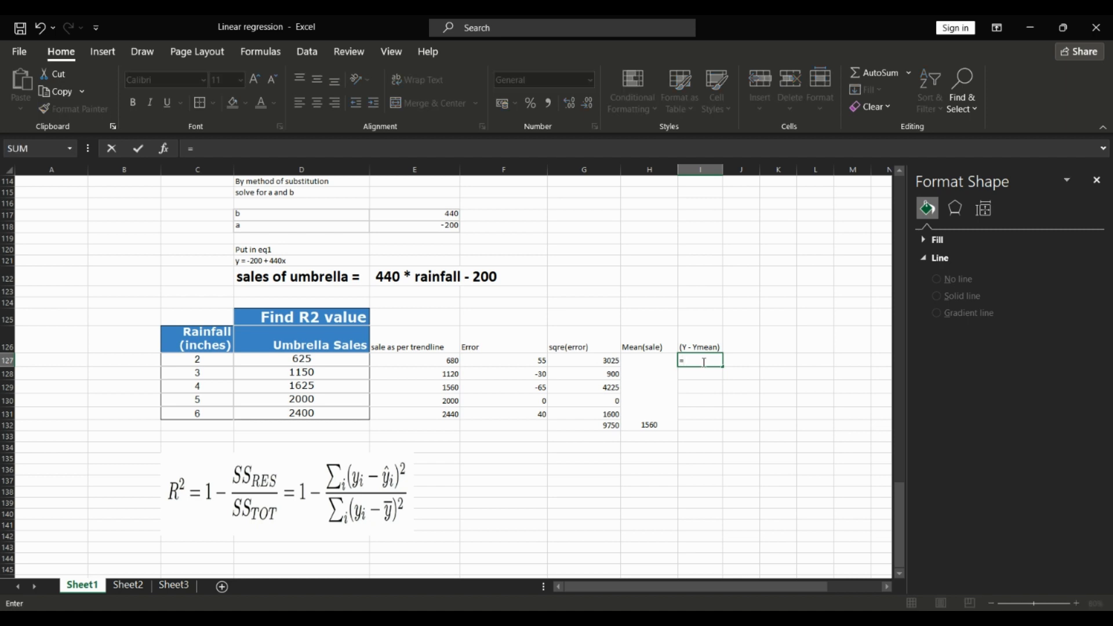
pyautogui.click(653, 383)
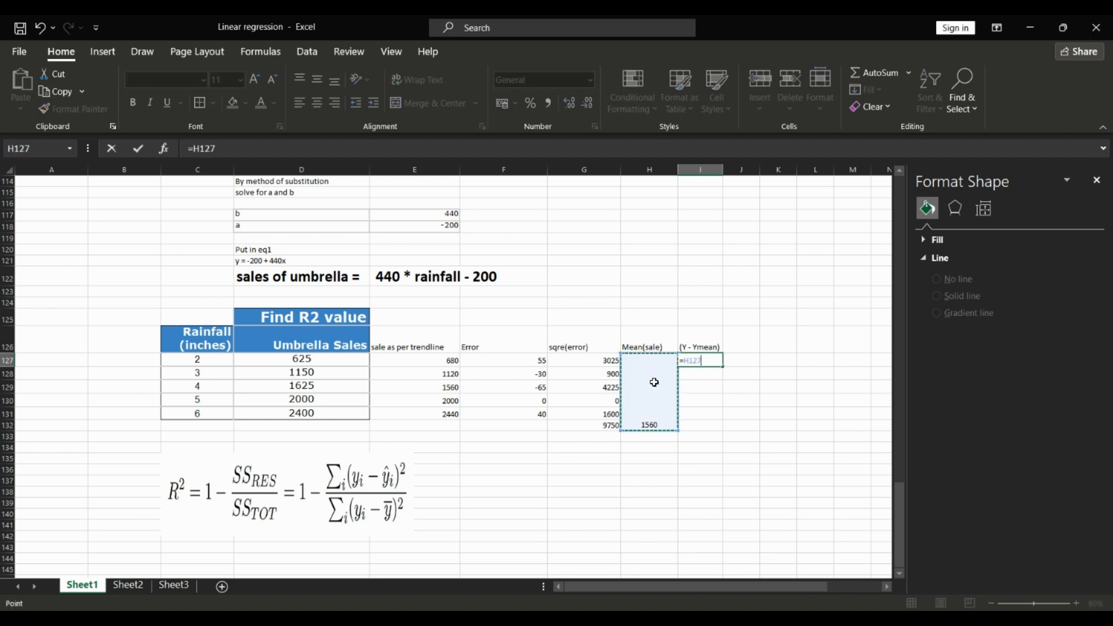
pyautogui.write('-')
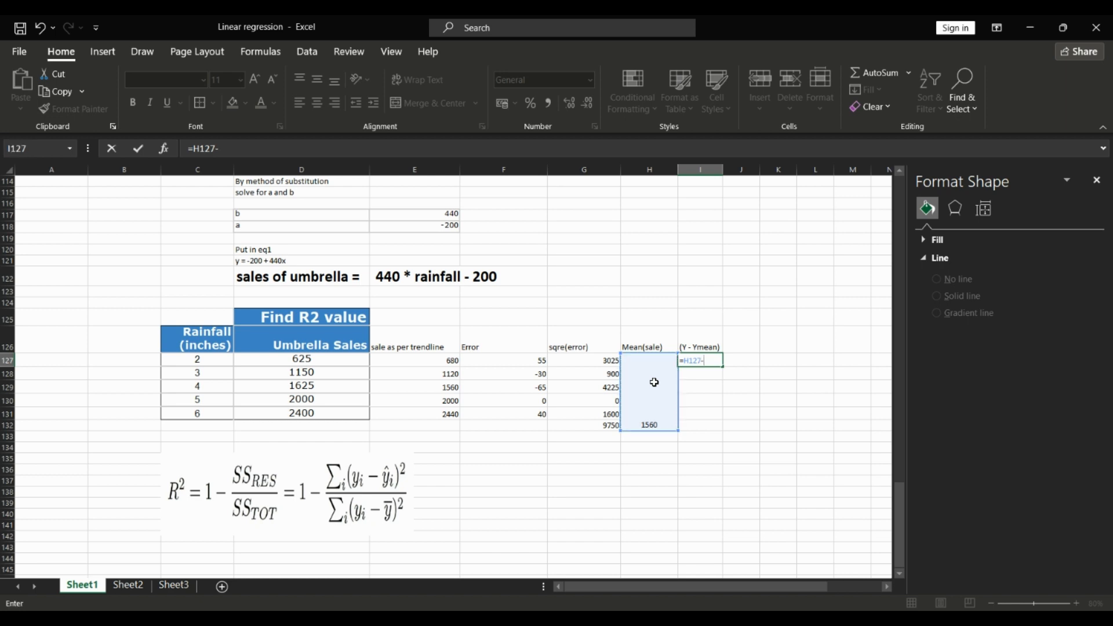
pyautogui.click(338, 358)
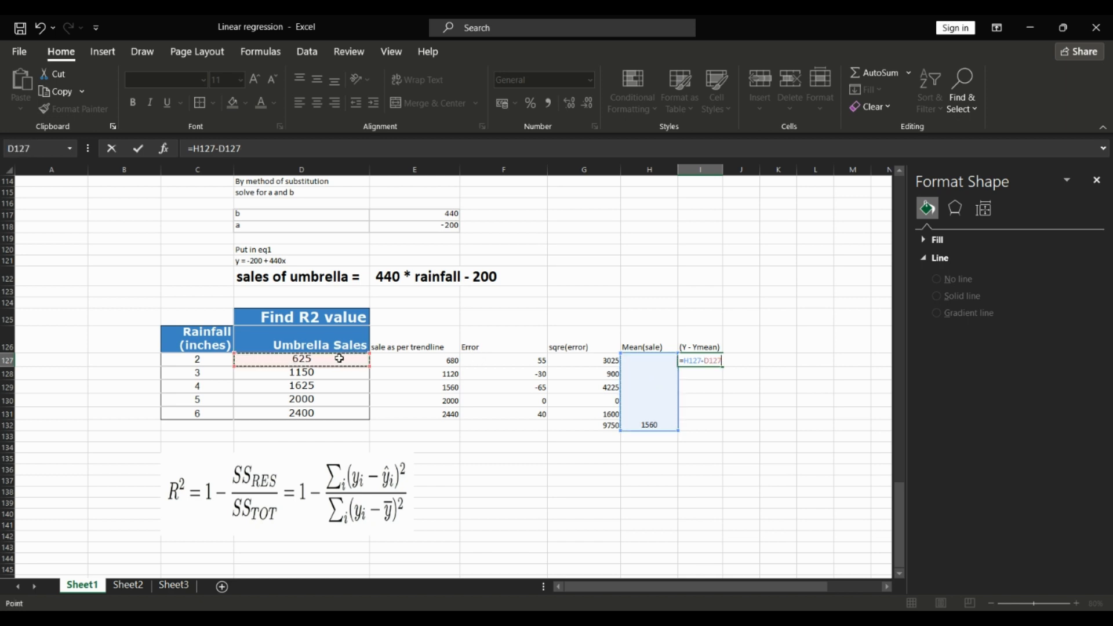
pyautogui.press('Return')
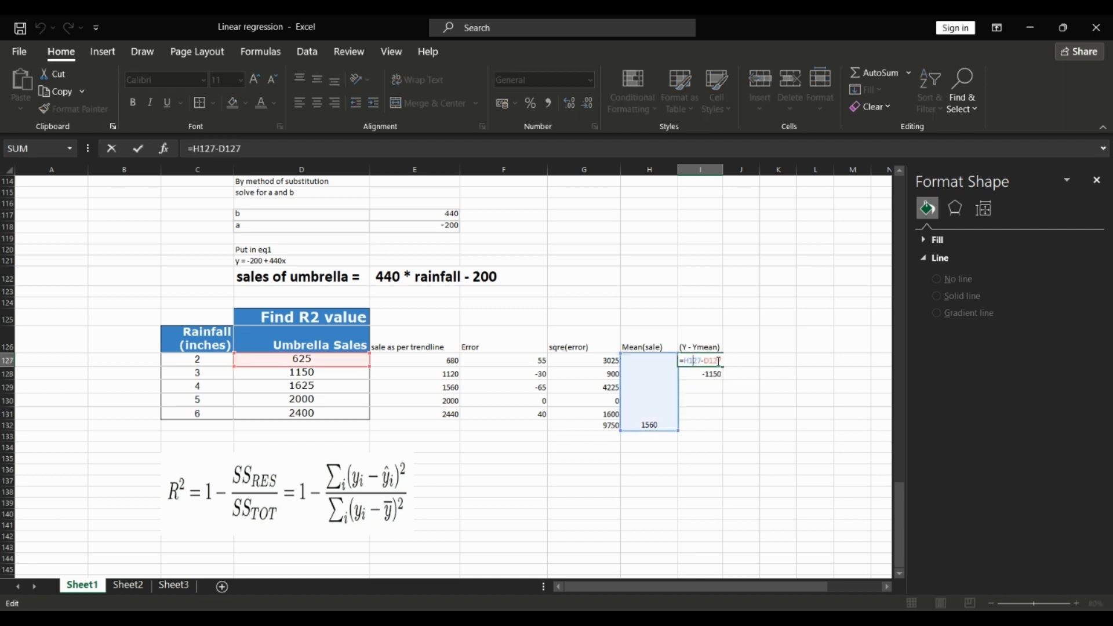
# Make the mean reference in I127 absolute as =$H$127-D127 and fill the formula down to I132
pyautogui.click(719, 361)
pyautogui.press('F4')
pyautogui.press('Return')
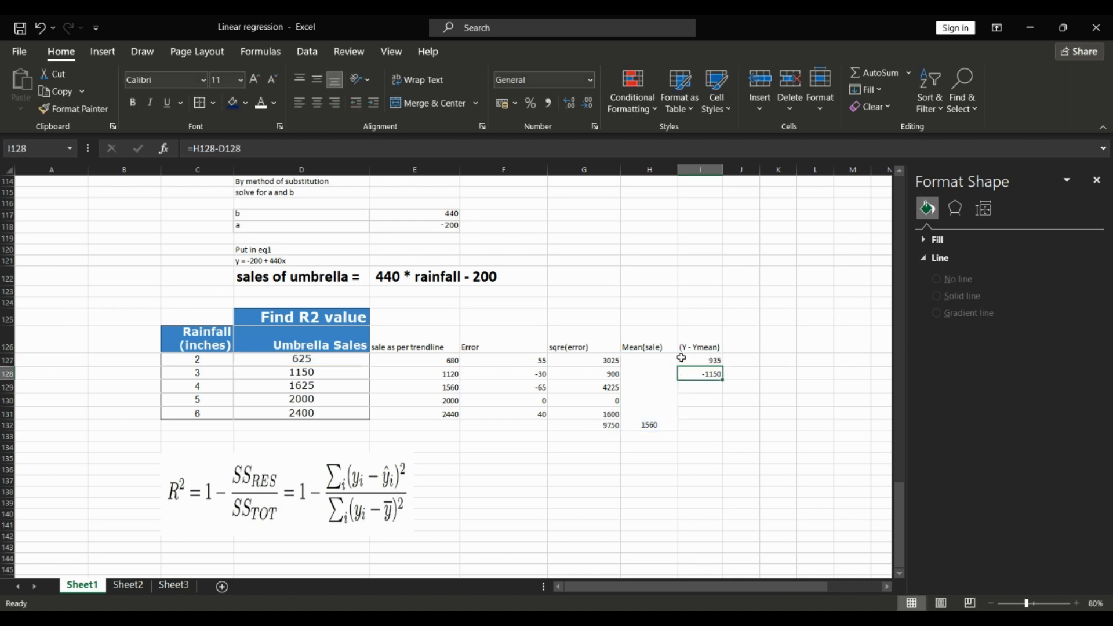
pyautogui.click(710, 363)
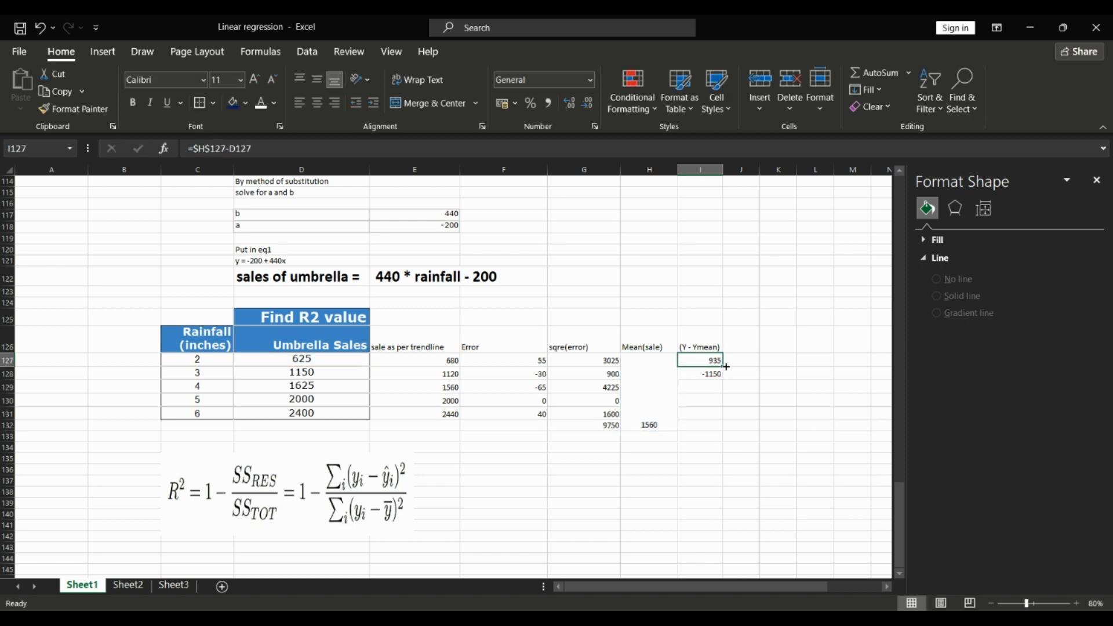
pyautogui.moveTo(722, 365); pyautogui.dragTo(718, 426)
# Under the heading "sqre(Y-Ymean)" in J126, calculate the squares from =I127*I127 down to J132 and total them in J133
pyautogui.click(740, 339)
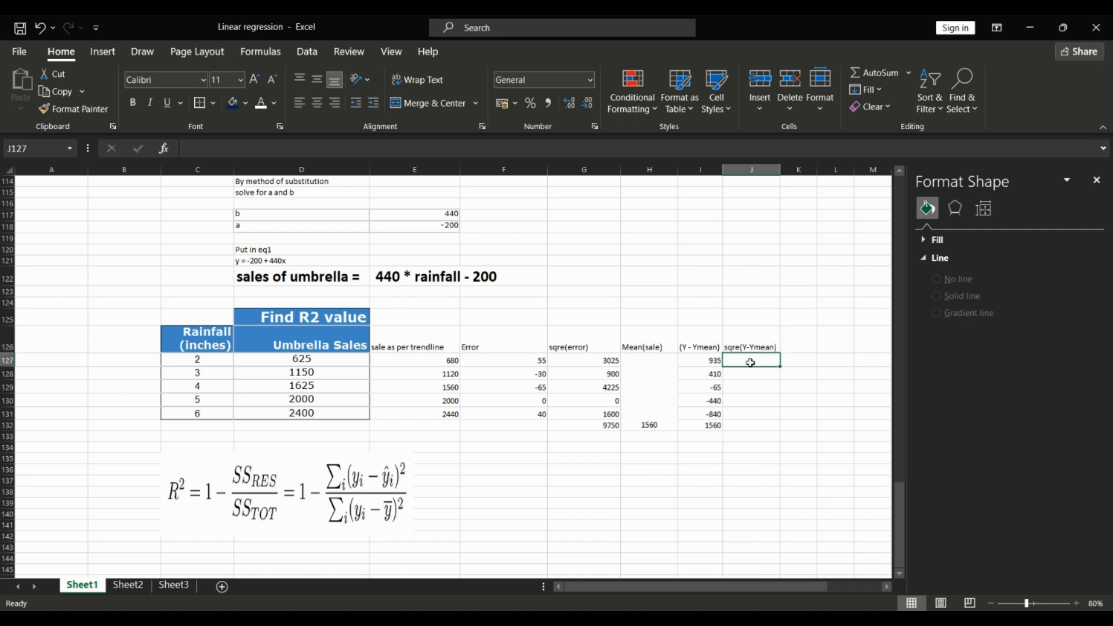
pyautogui.write('=')
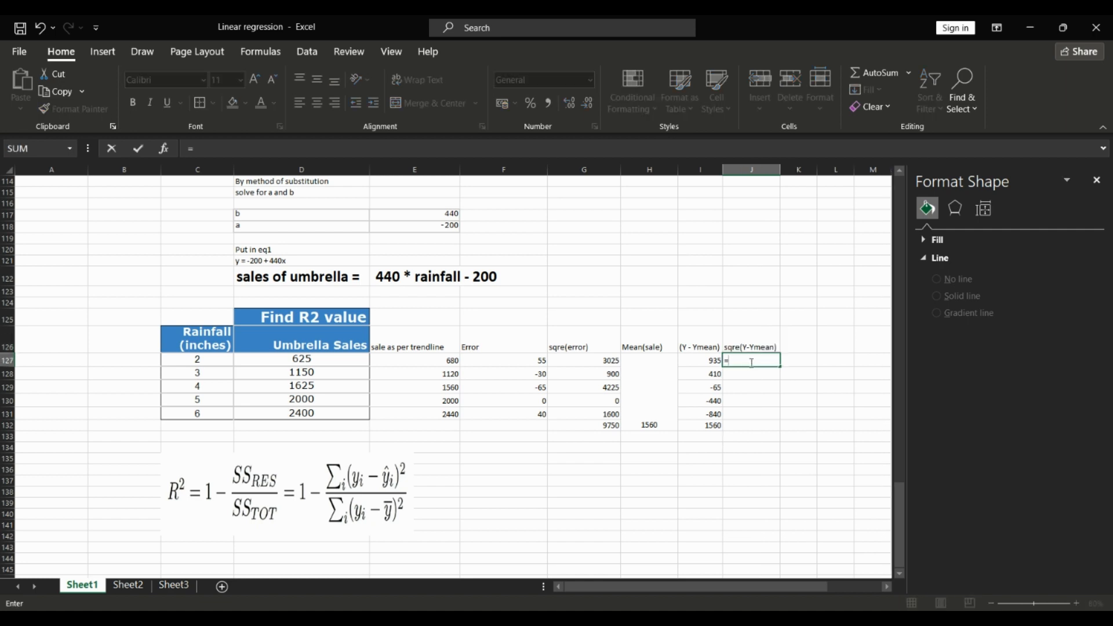
pyautogui.press('Left')
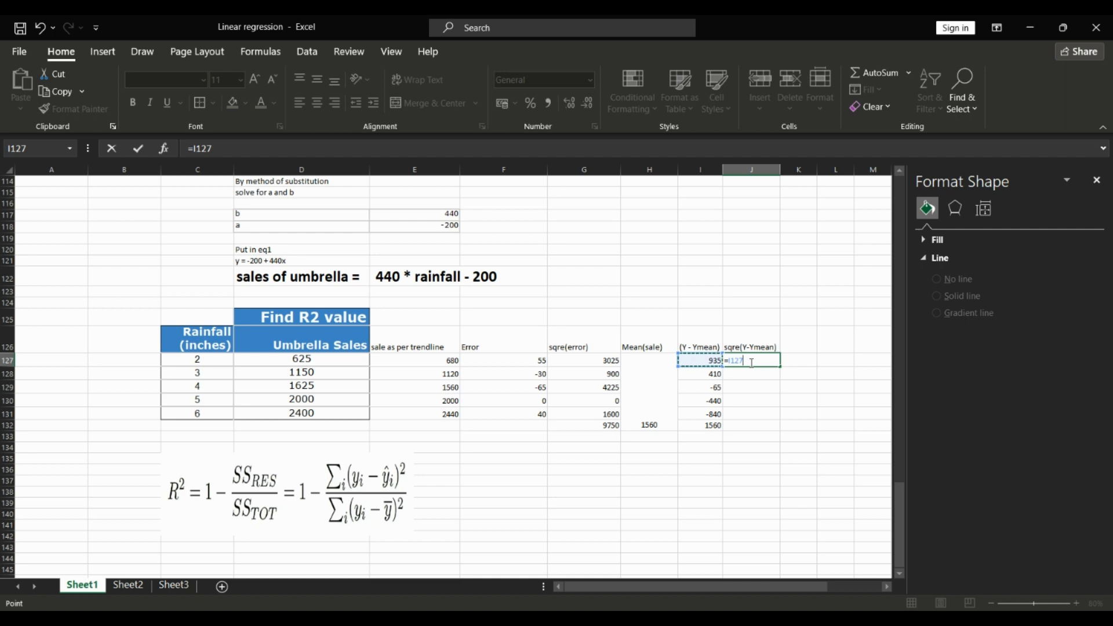
pyautogui.write('*')
pyautogui.press('Left')
pyautogui.press('Return')
pyautogui.click(749, 436)
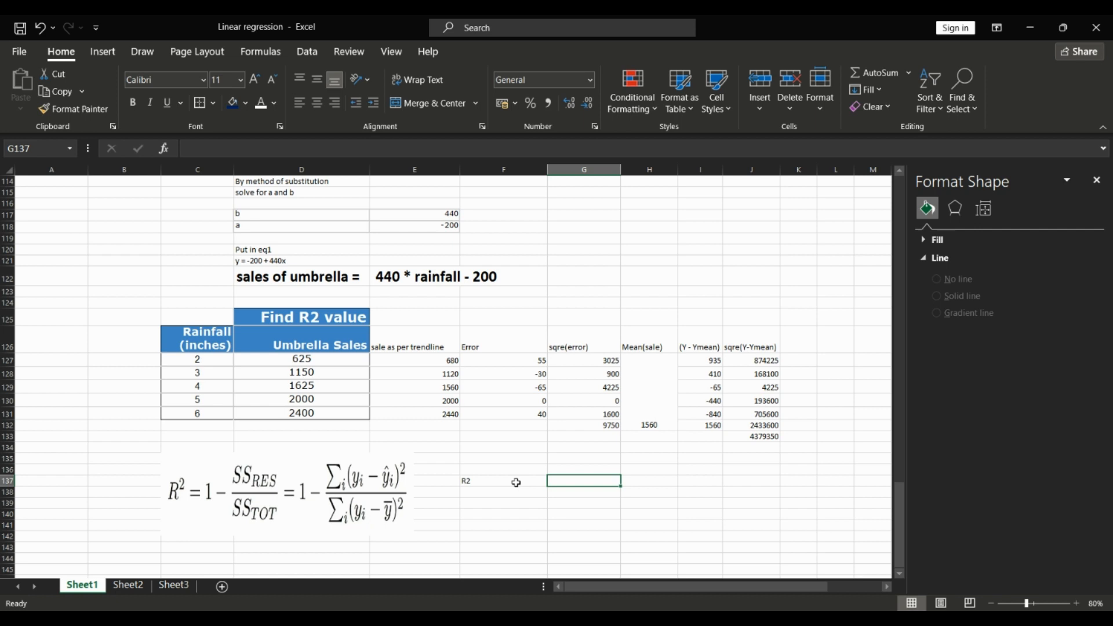
# Calculate the R2 value in G137, beside the R2 label, as =(1 - (G132)/J133)
pyautogui.write('=')
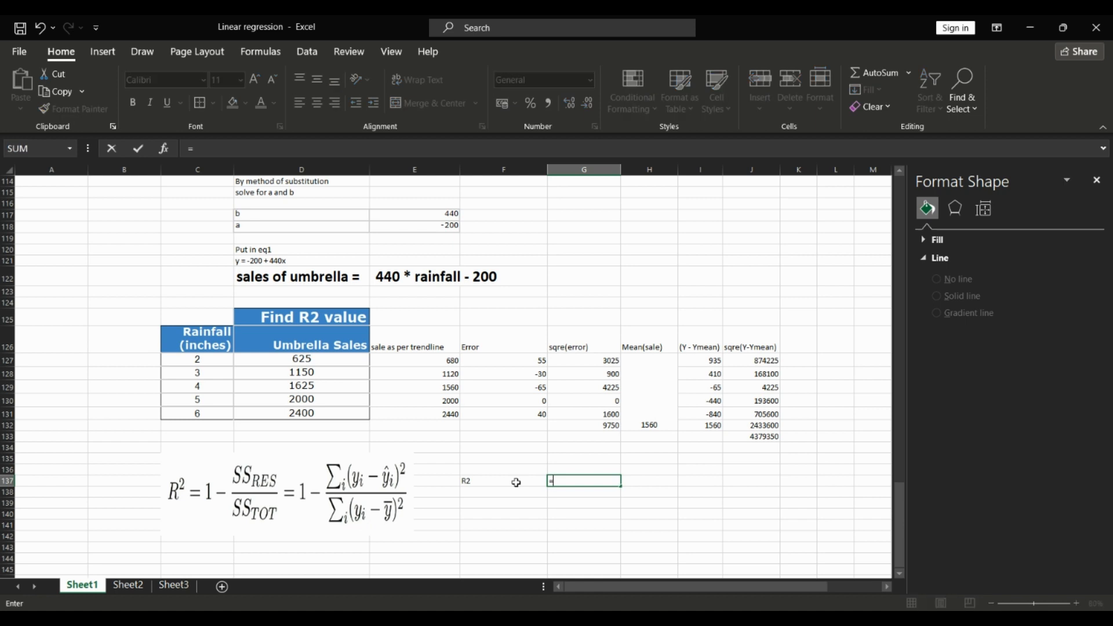
pyautogui.write('(1 - (')
pyautogui.click(590, 427)
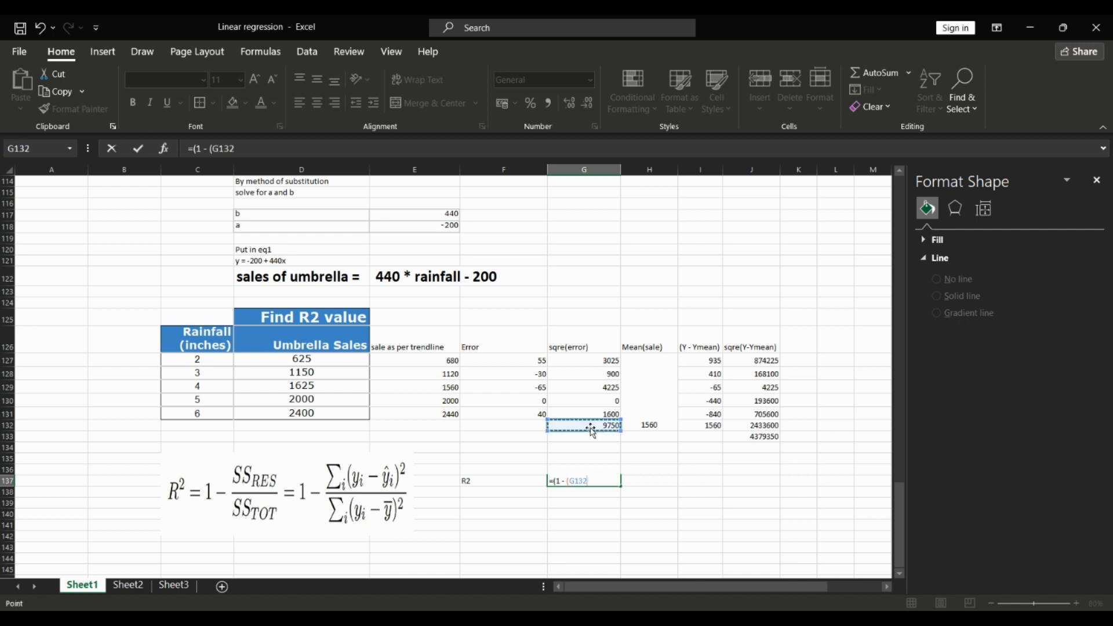
pyautogui.write(')')
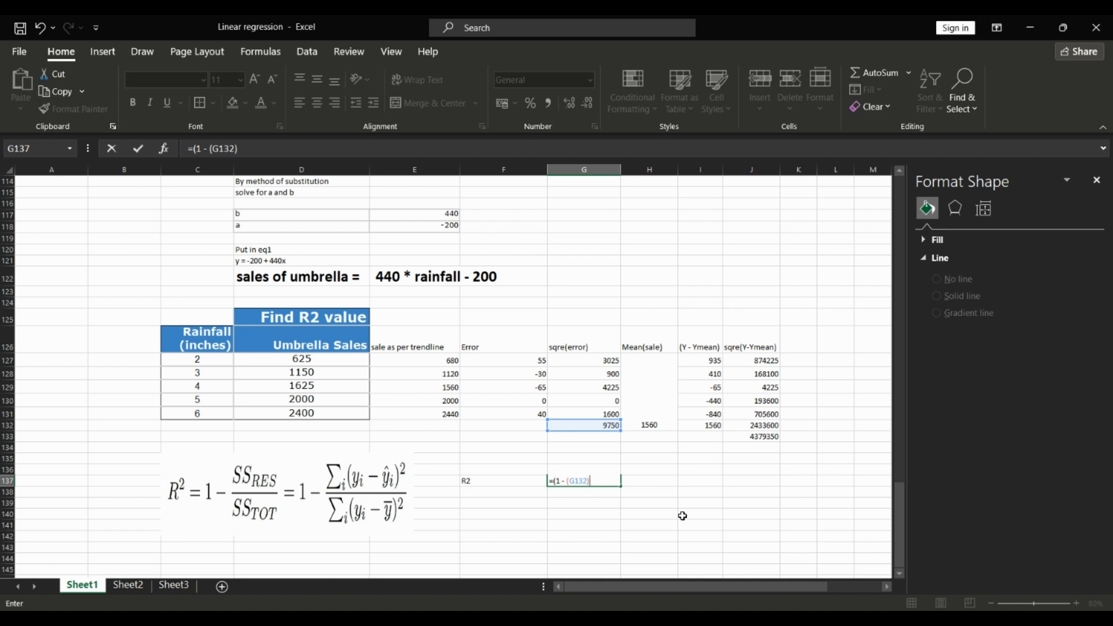
pyautogui.write('/')
pyautogui.click(743, 436)
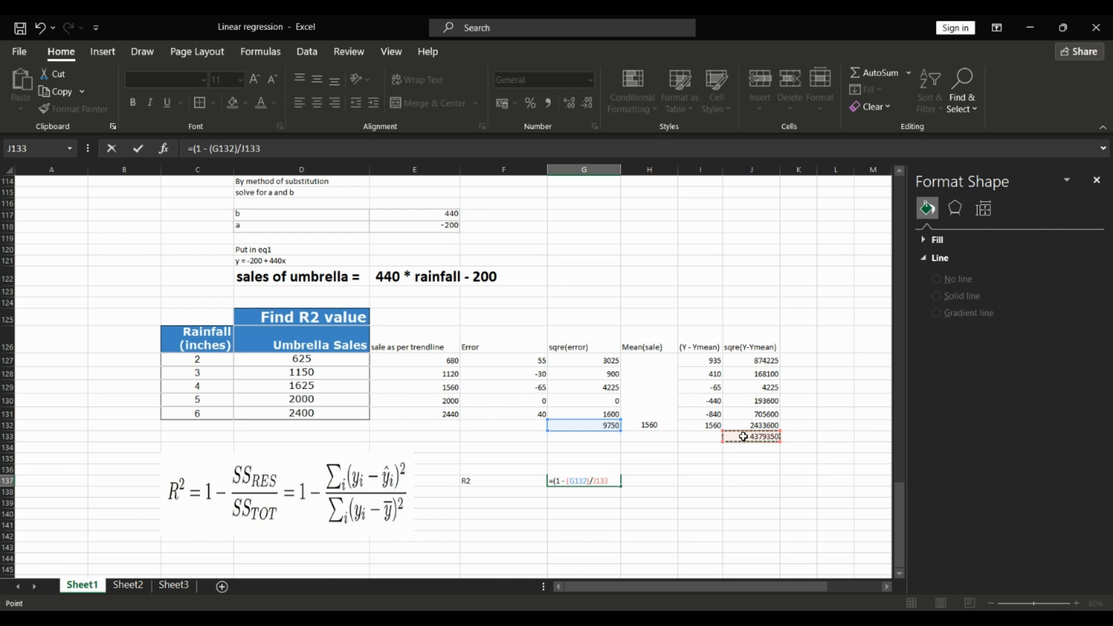
pyautogui.write(')')
pyautogui.press('Return')
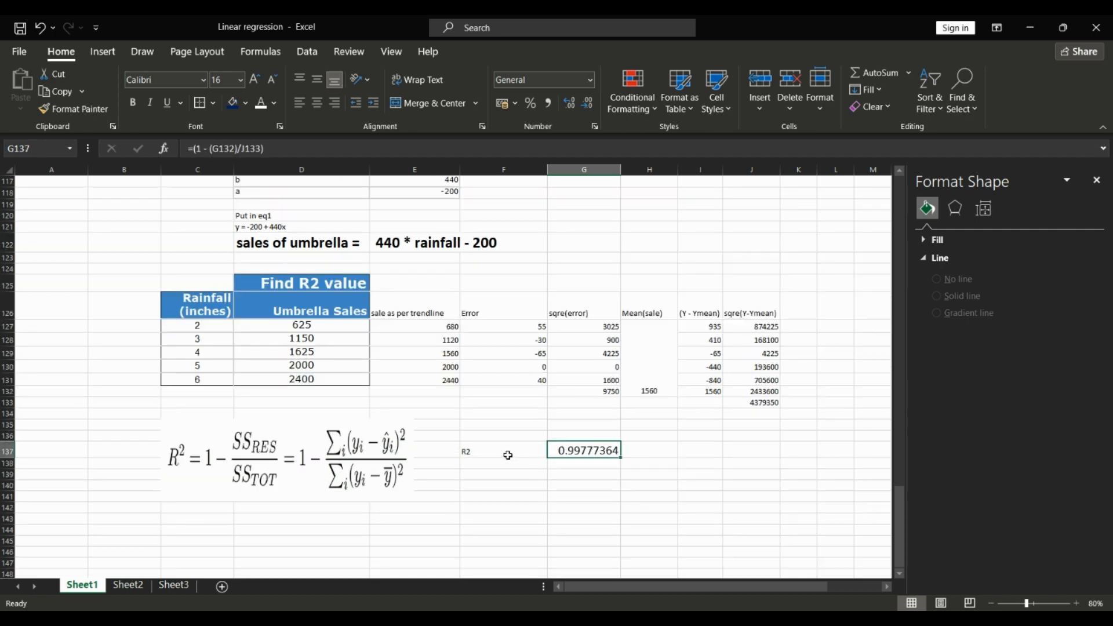
# Increase the font size of the R2 label in F137
pyautogui.click(505, 452)
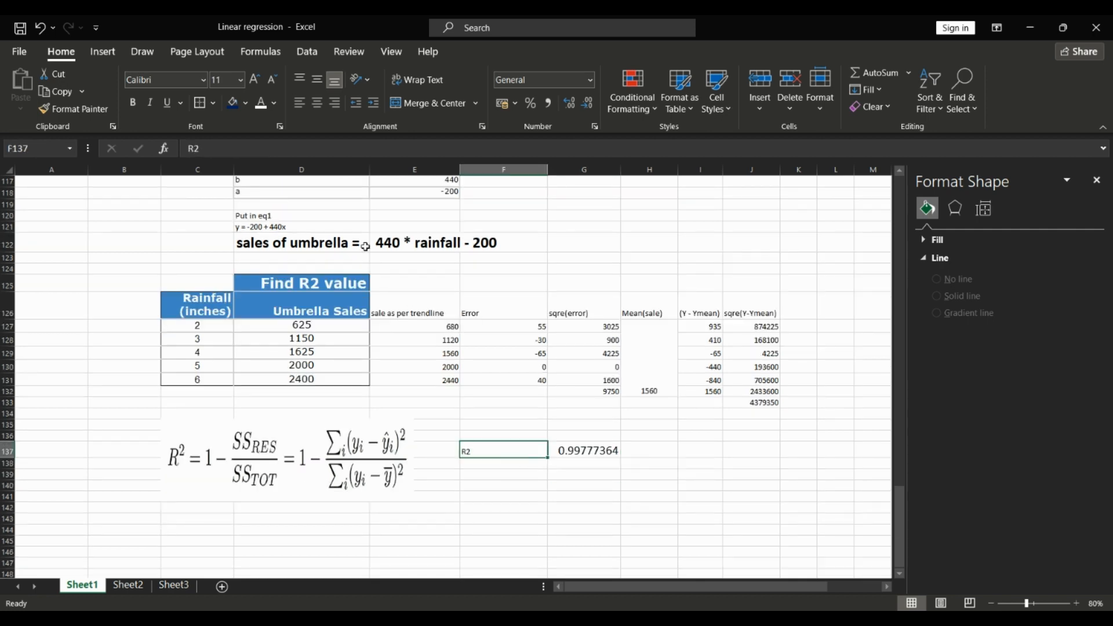
pyautogui.click(254, 79)
pyautogui.click(652, 450)
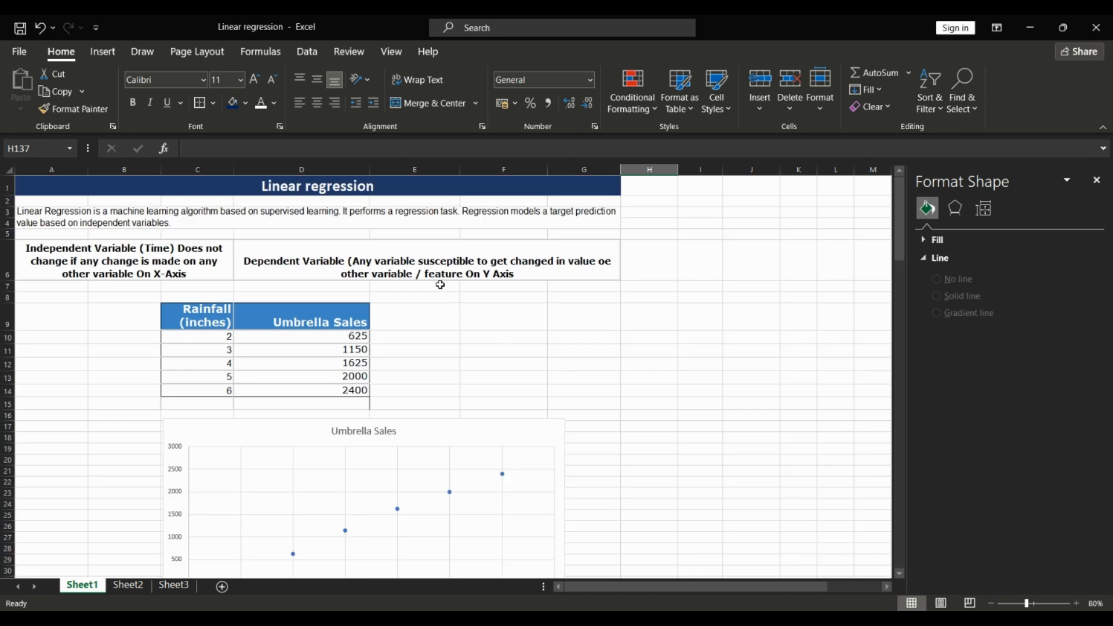
# Review the sheet's regression variable definitions, the Time and Distance example table, the rainfall data and the umbrella sales trendline charts
pyautogui.click(412, 233)
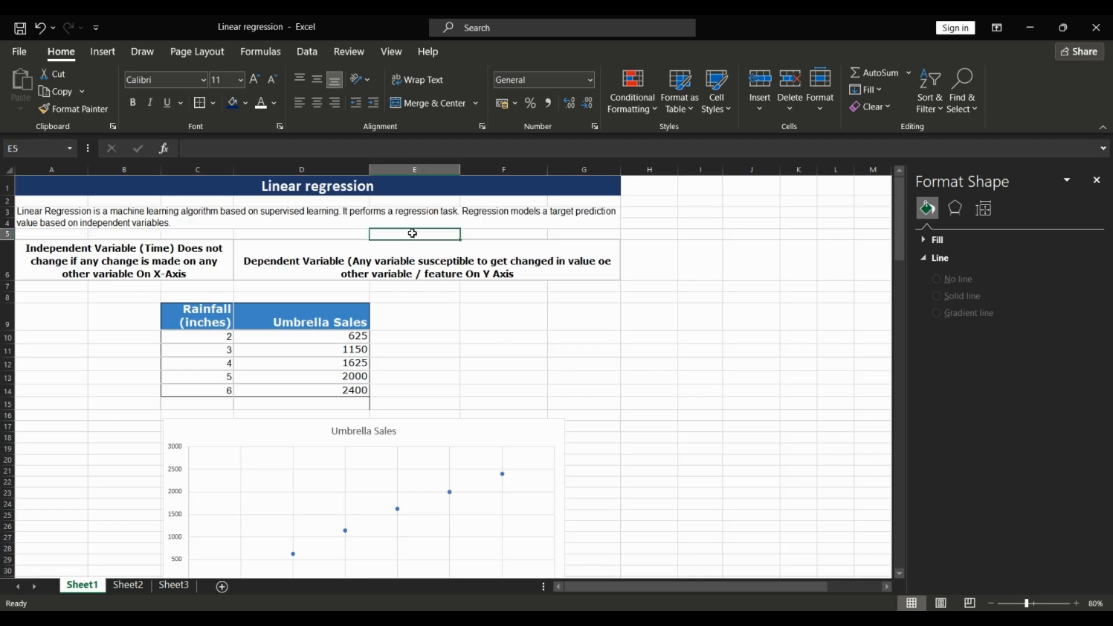
pyautogui.click(288, 266)
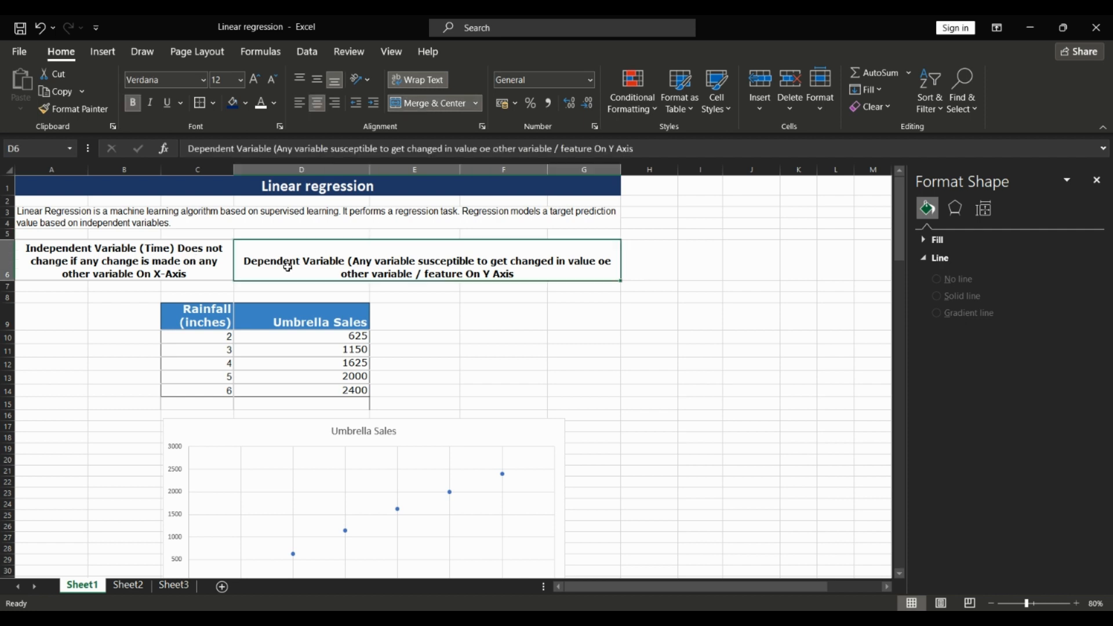
pyautogui.hscroll(5, 765, 375)
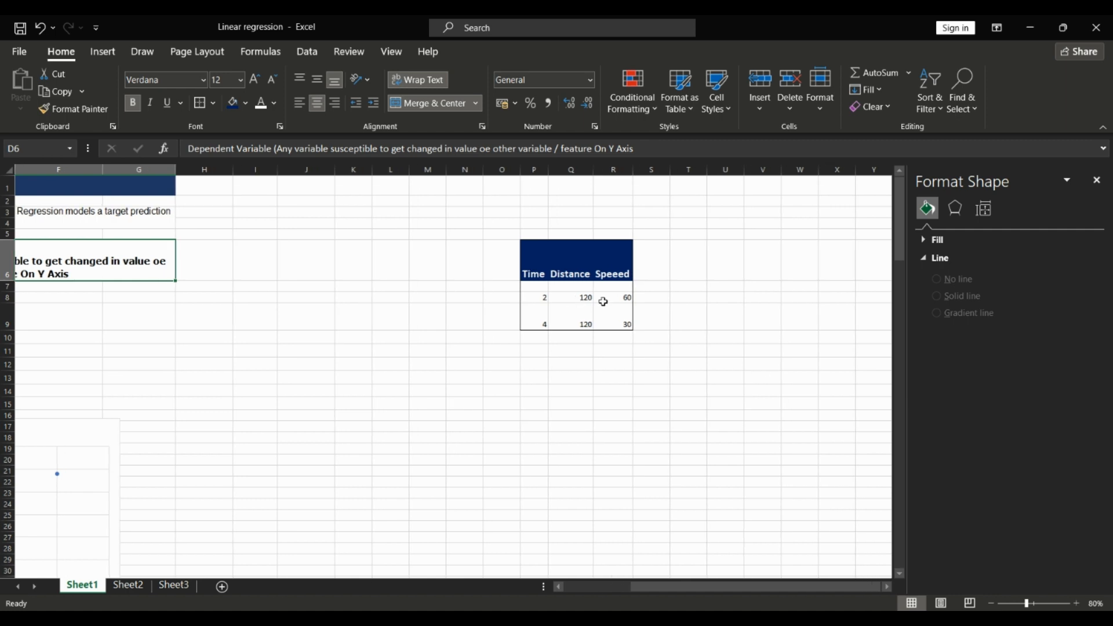
pyautogui.hscroll(-5, 602, 301)
pyautogui.hscroll(-1, 602, 302)
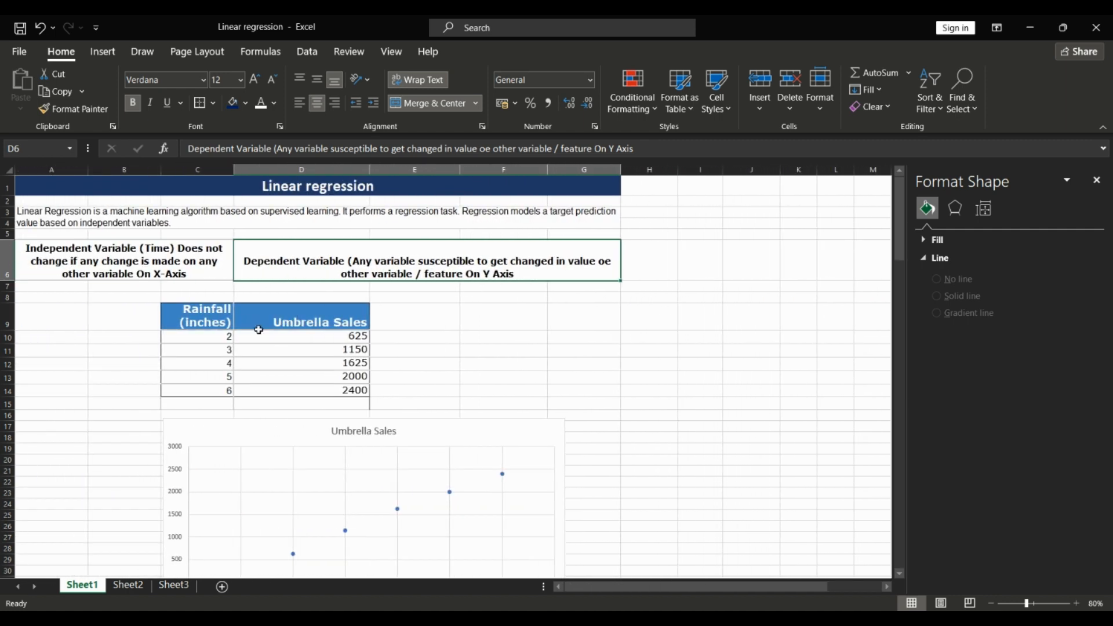
pyautogui.scroll(-2, 362, 334)
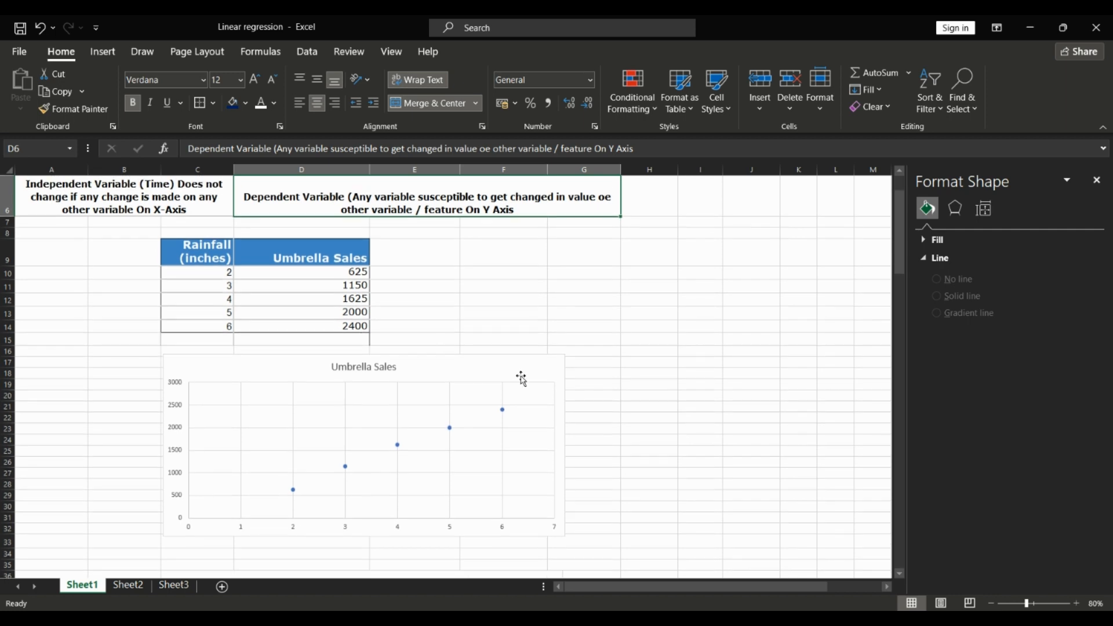
pyautogui.scroll(-7, 521, 379)
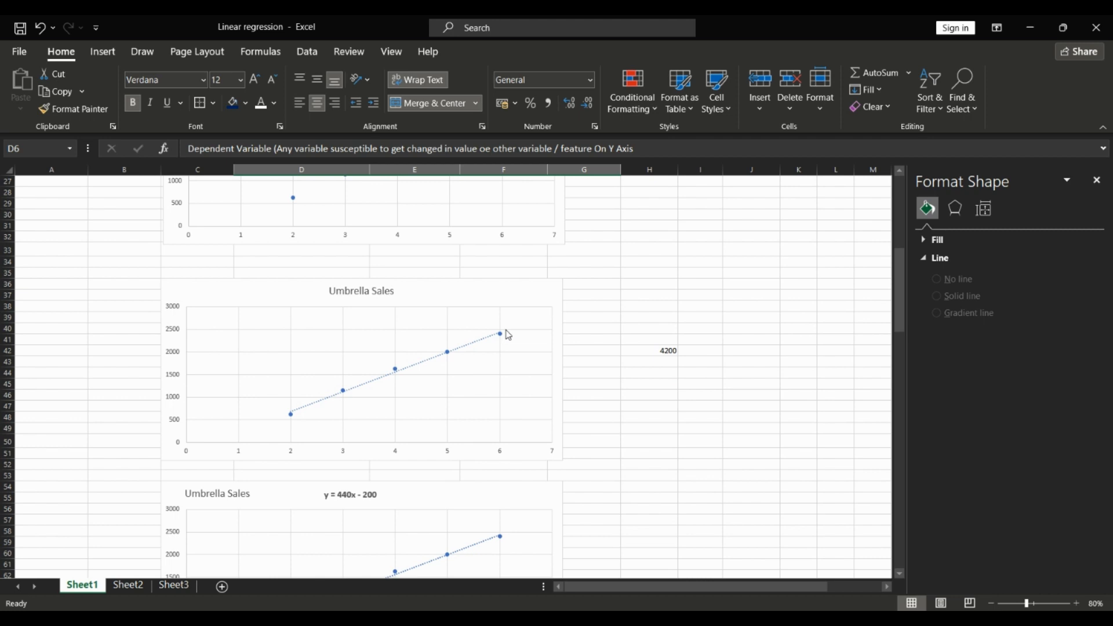
pyautogui.scroll(-5, 505, 334)
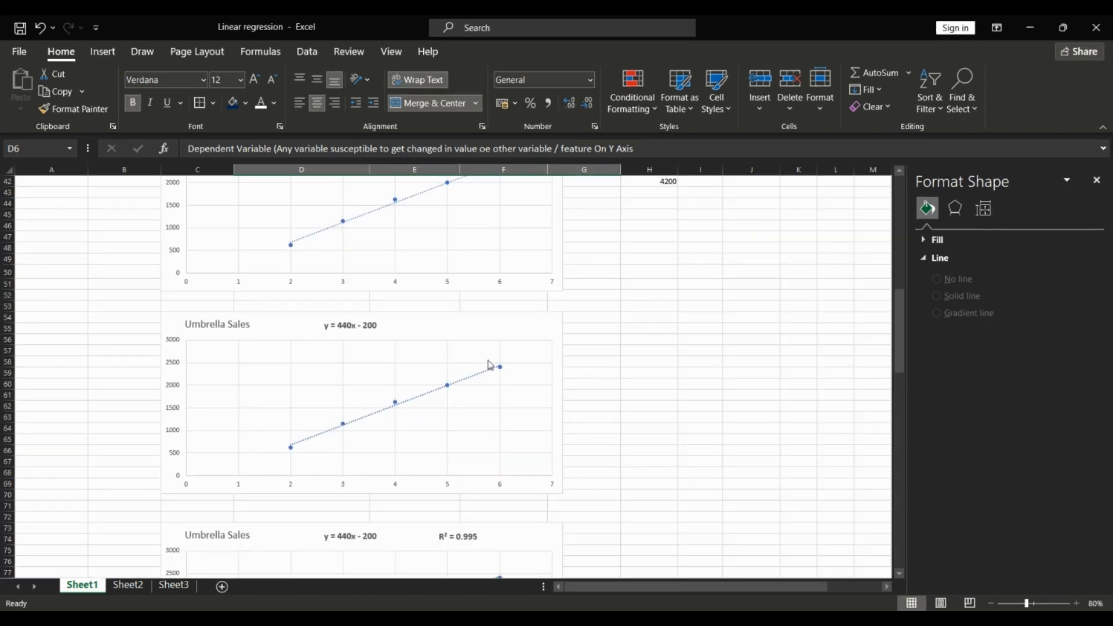
pyautogui.scroll(-3, 479, 369)
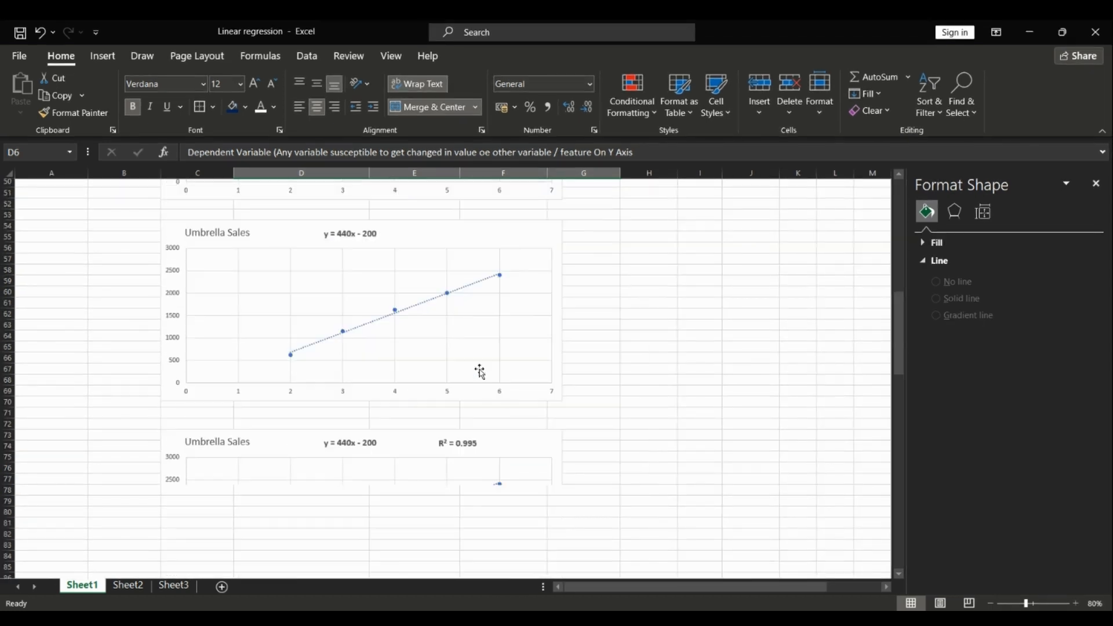
# Review the R² trendline chart, the Curve Fitting normal equations and sums, the solved umbrella sales equation, and the Find R2 value table with its formula
pyautogui.scroll(-1, 479, 371)
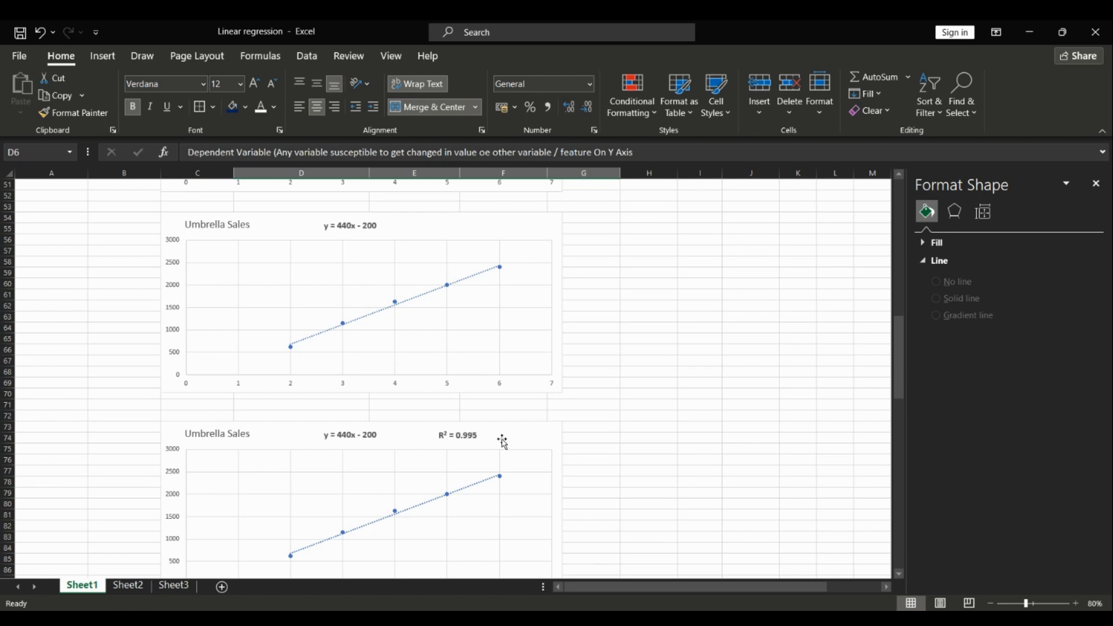
pyautogui.scroll(-10, 502, 440)
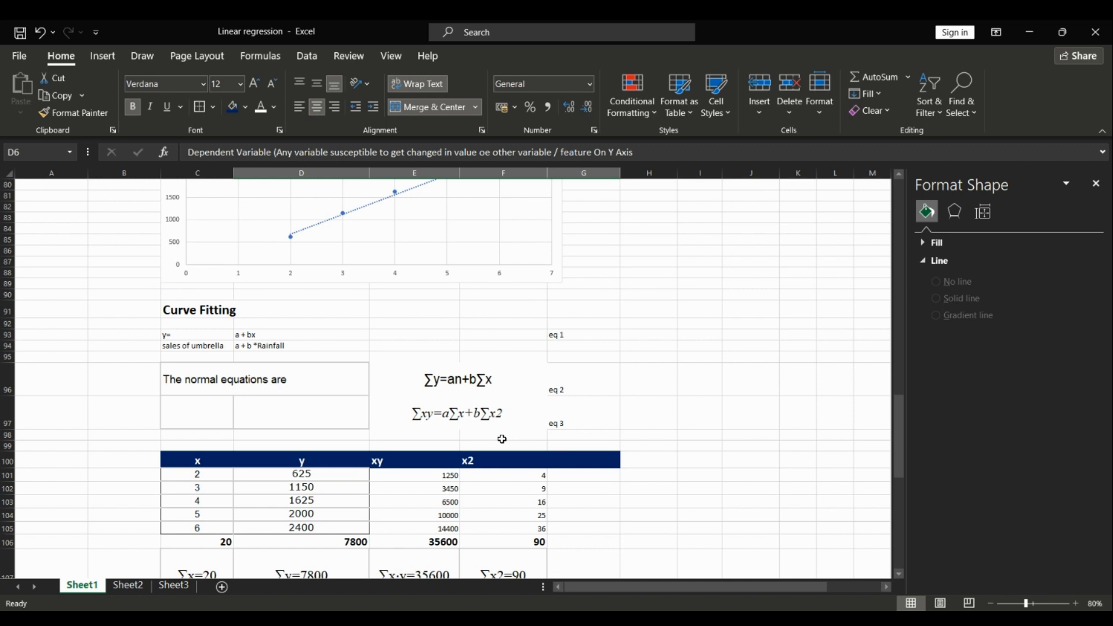
pyautogui.scroll(-5, 592, 487)
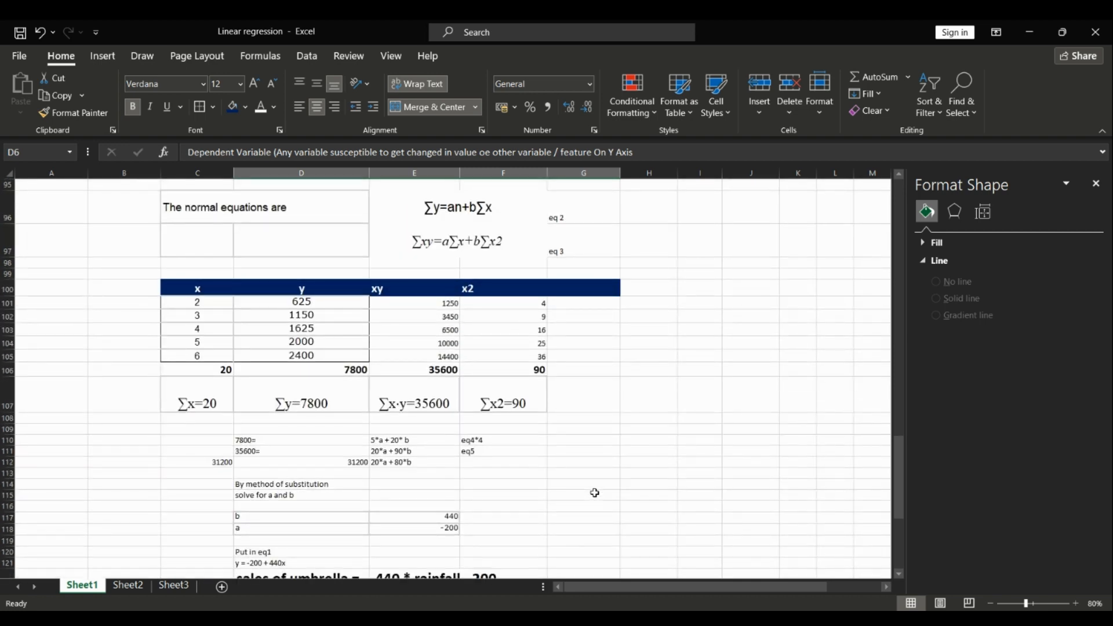
pyautogui.scroll(-2, 594, 493)
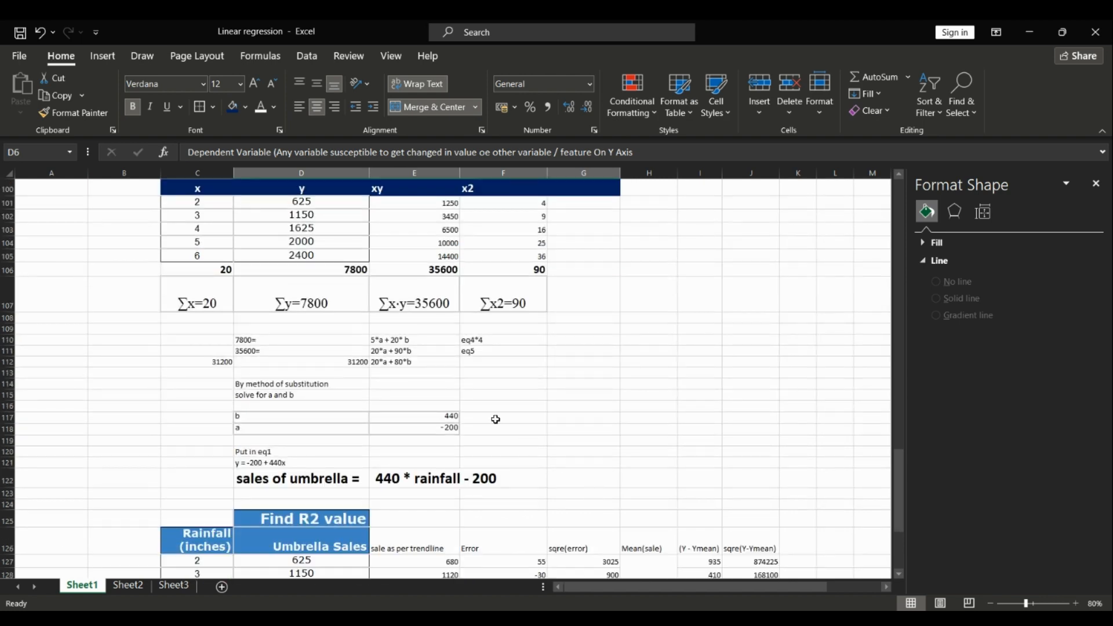
pyautogui.scroll(-1, 487, 435)
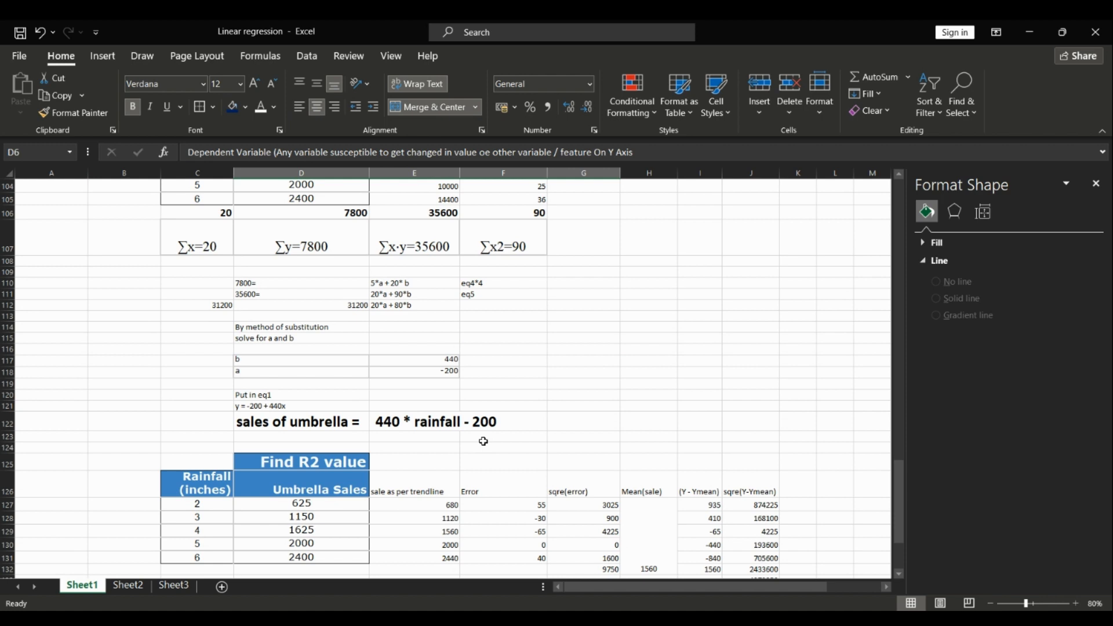
pyautogui.scroll(-1, 482, 441)
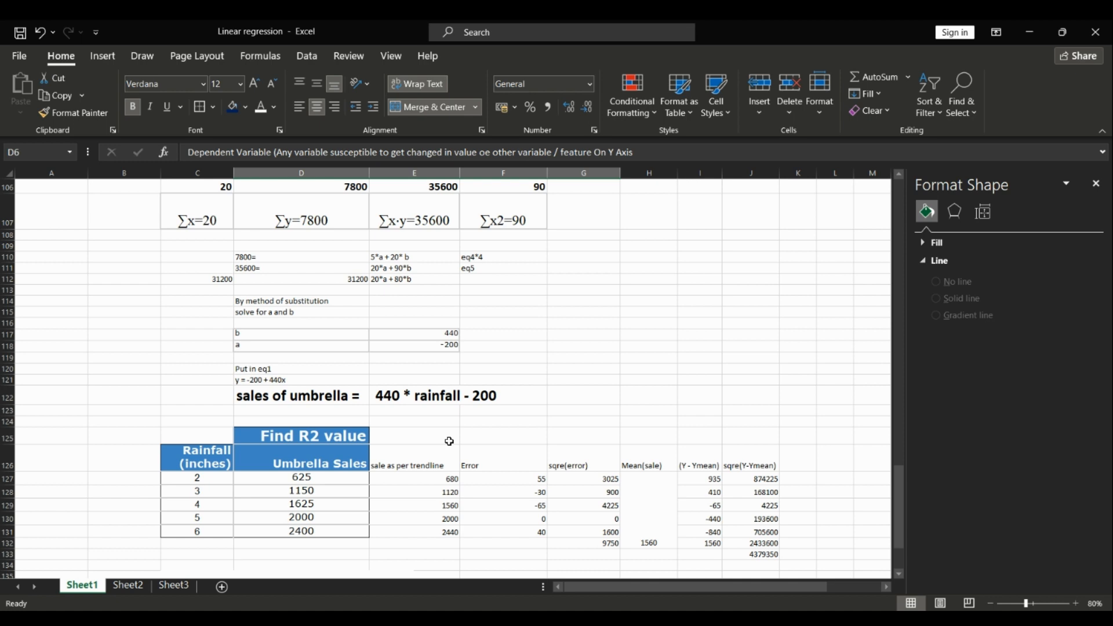
pyautogui.click(347, 458)
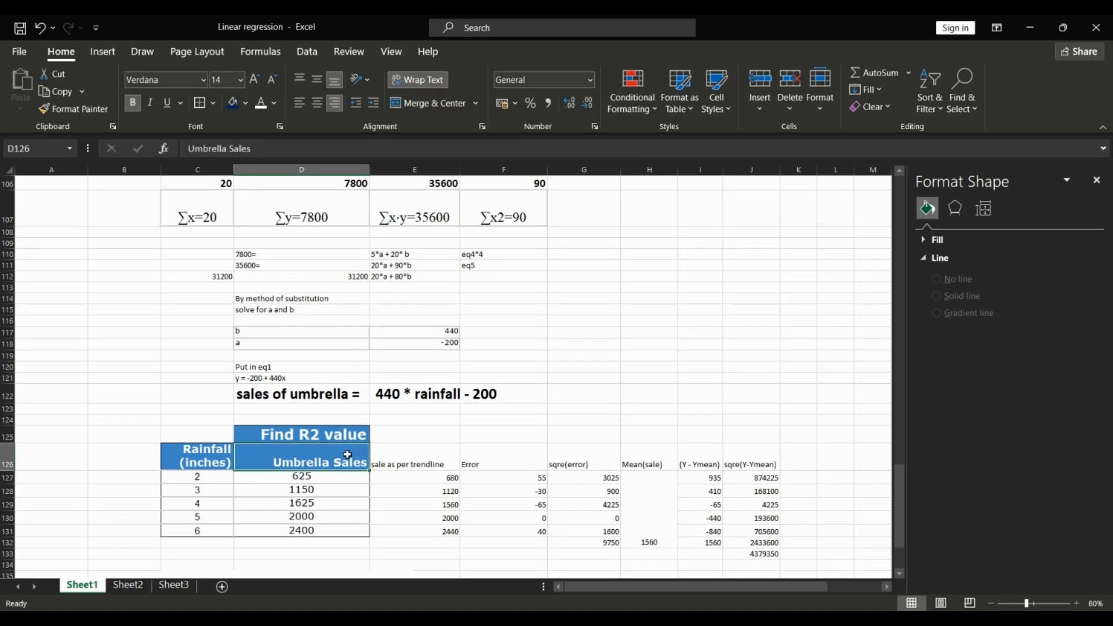
pyautogui.scroll(-1, 655, 487)
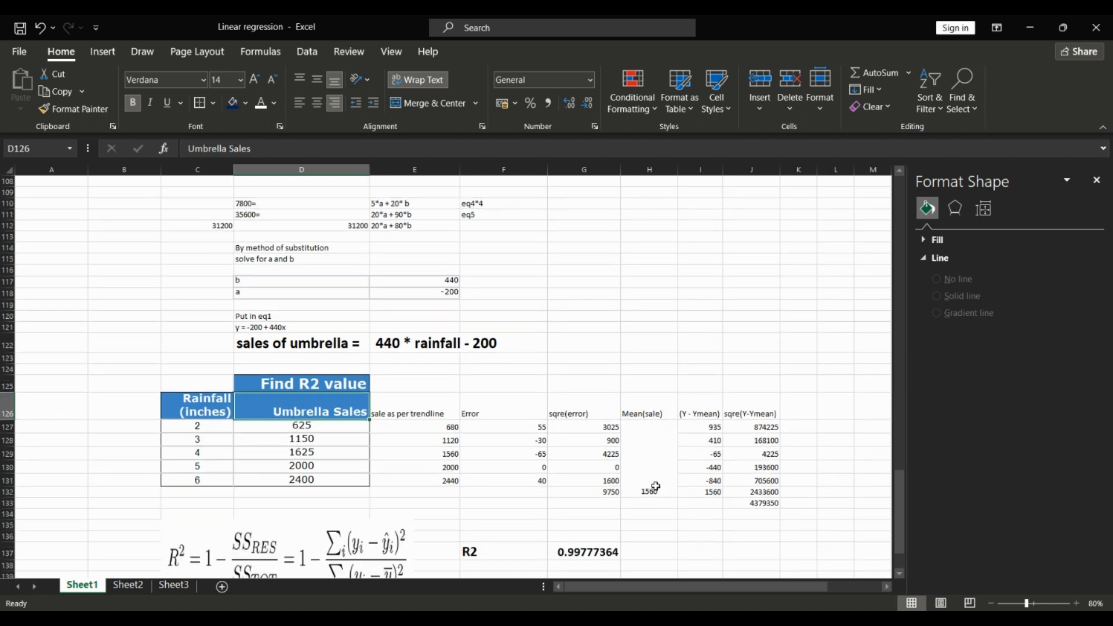
pyautogui.scroll(-3, 655, 487)
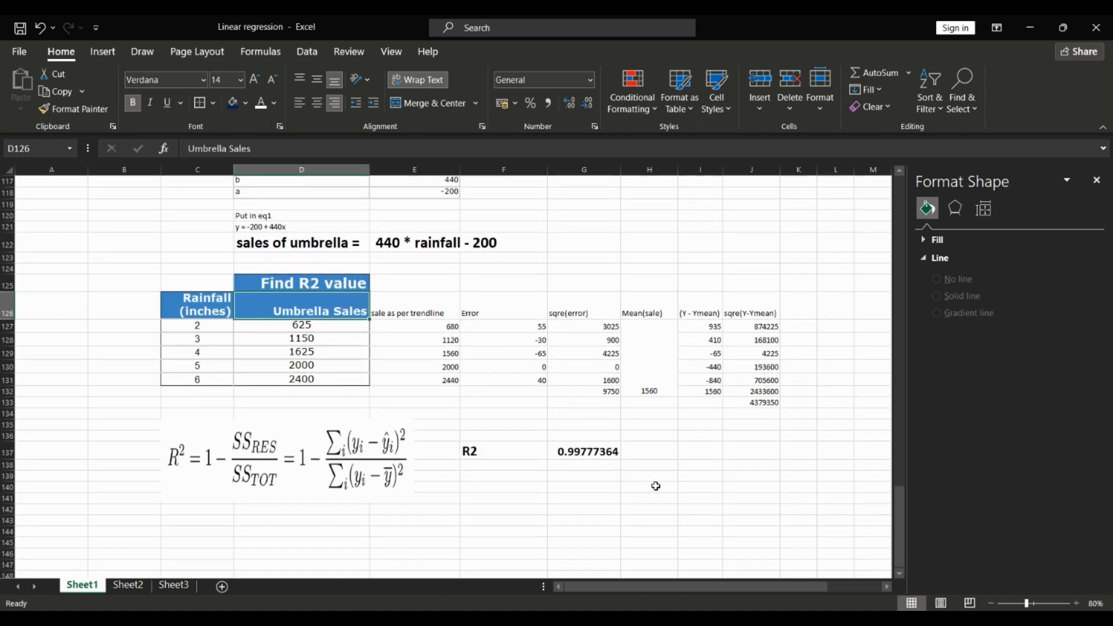